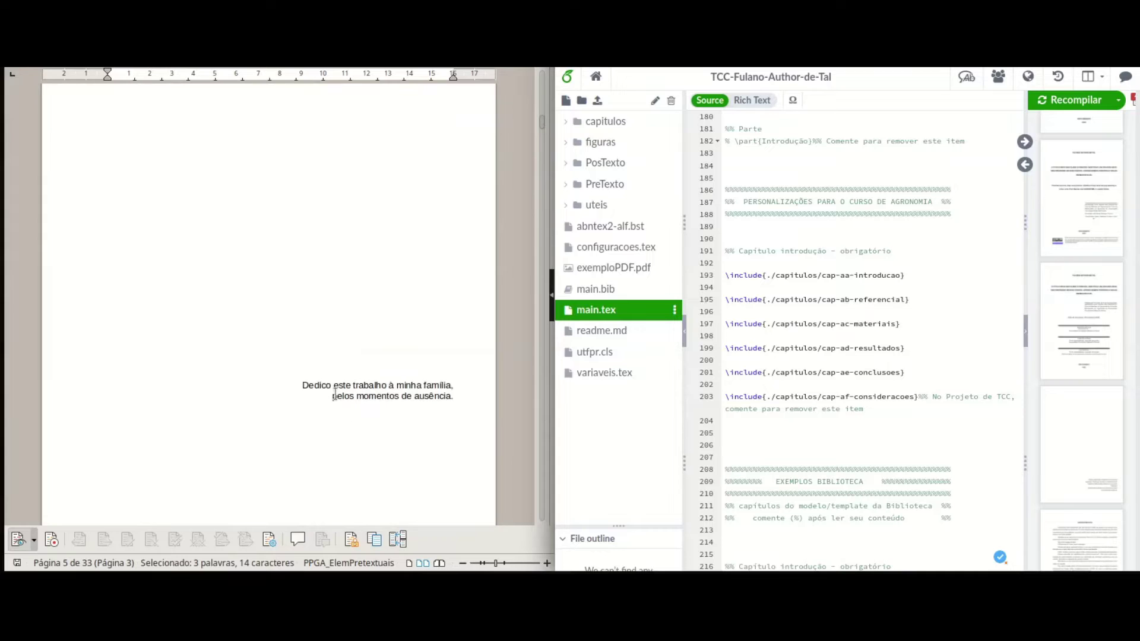
Copy the dedication from the Writer document and replace the placeholder text in PreTexto's dedicatoria.tex with it in Overleaf
drag(304, 384, 452, 401)
key(ctrl+c)
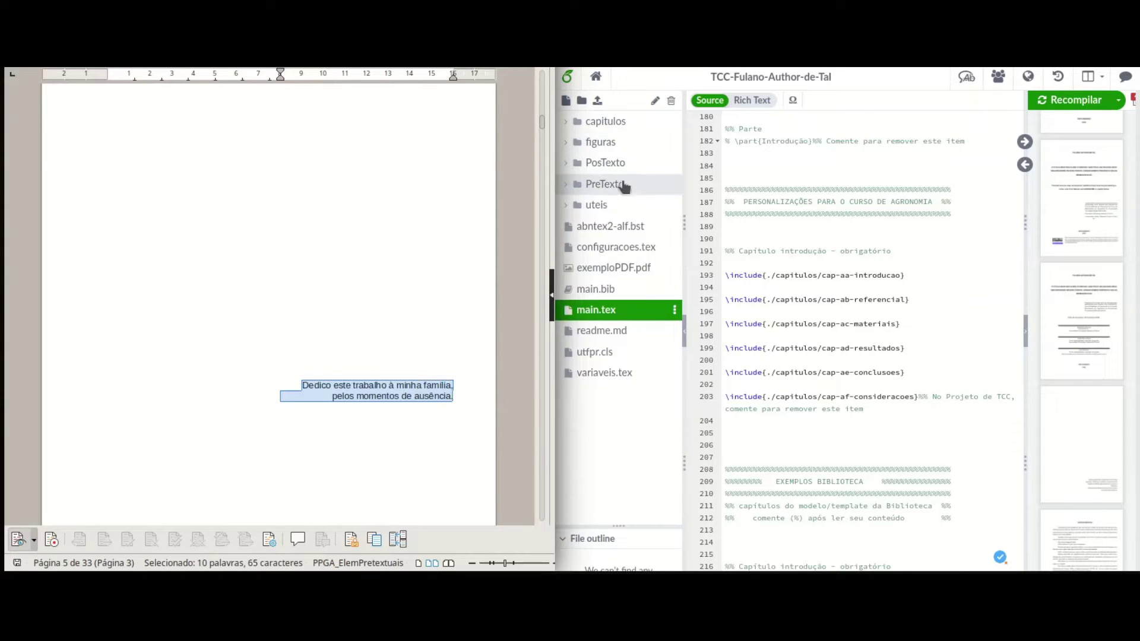
click(600, 184)
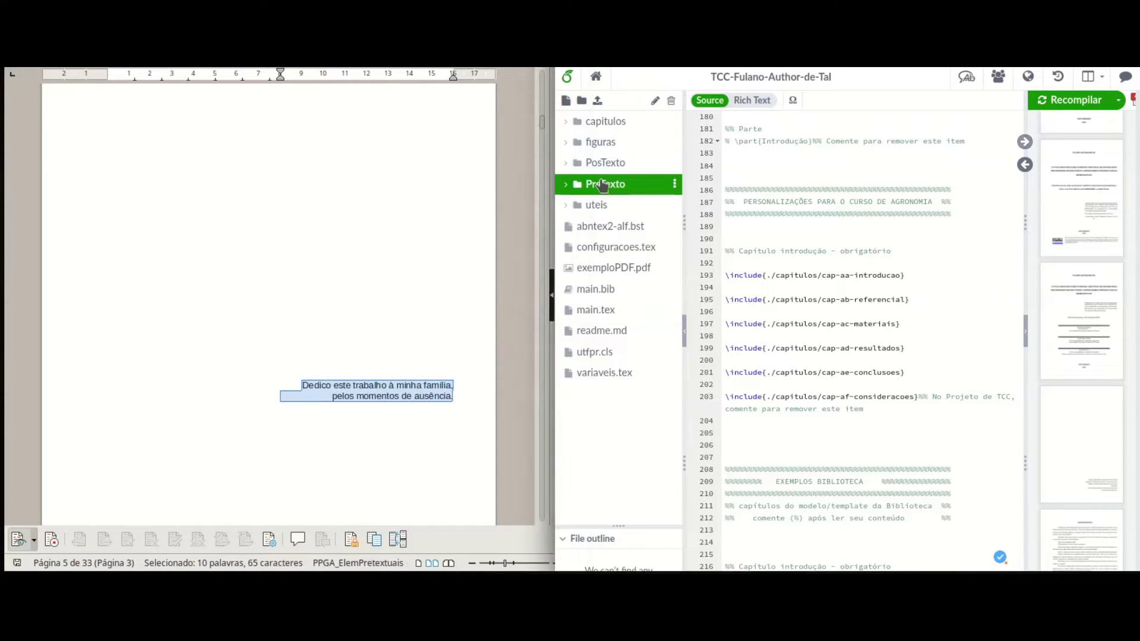
click(566, 184)
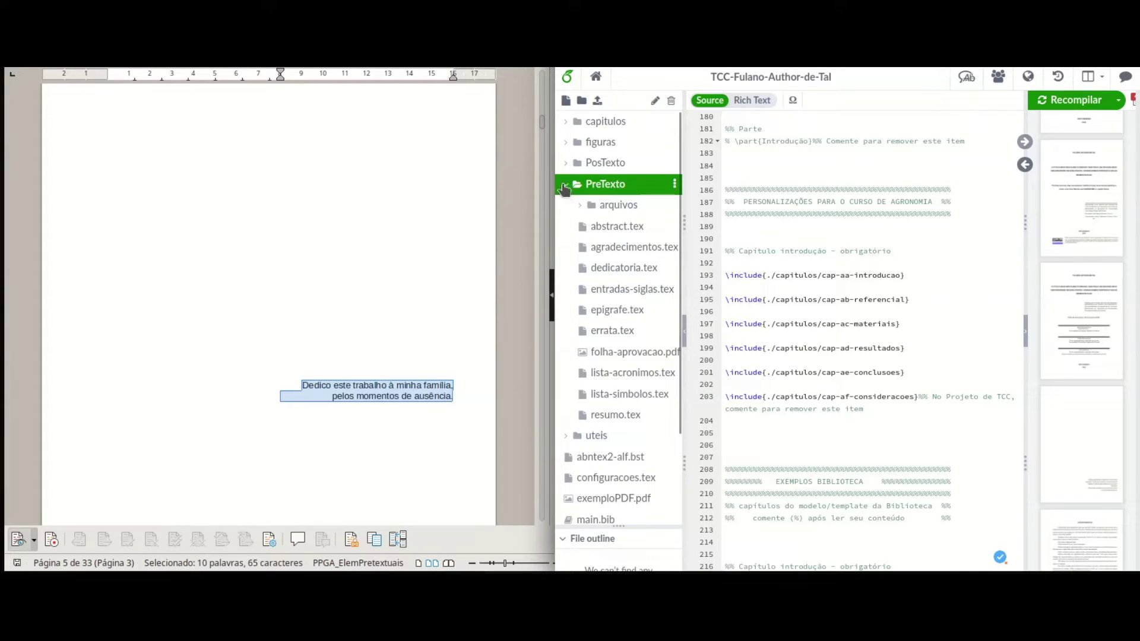
click(620, 268)
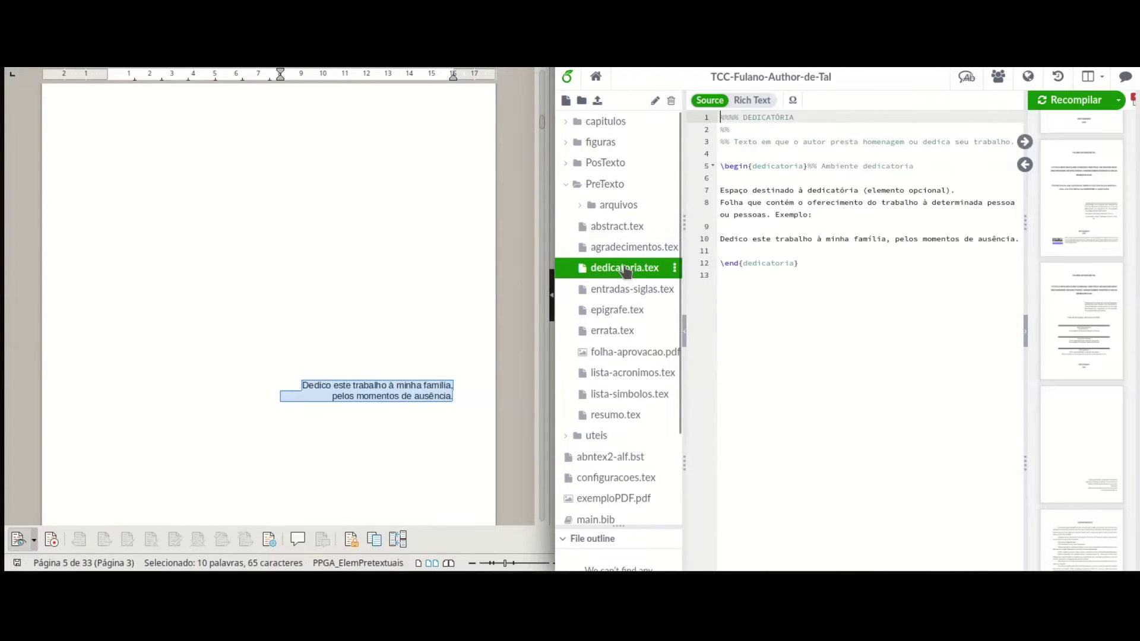
click(723, 191)
triple_click(723, 192)
drag(724, 192, 1019, 239)
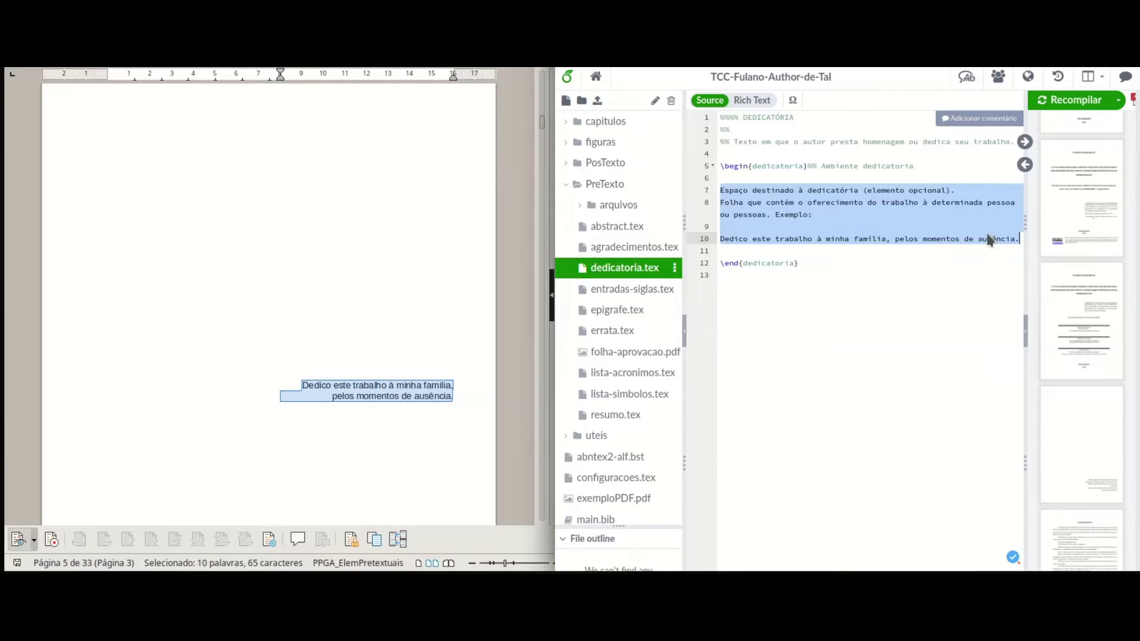
key(ctrl+v)
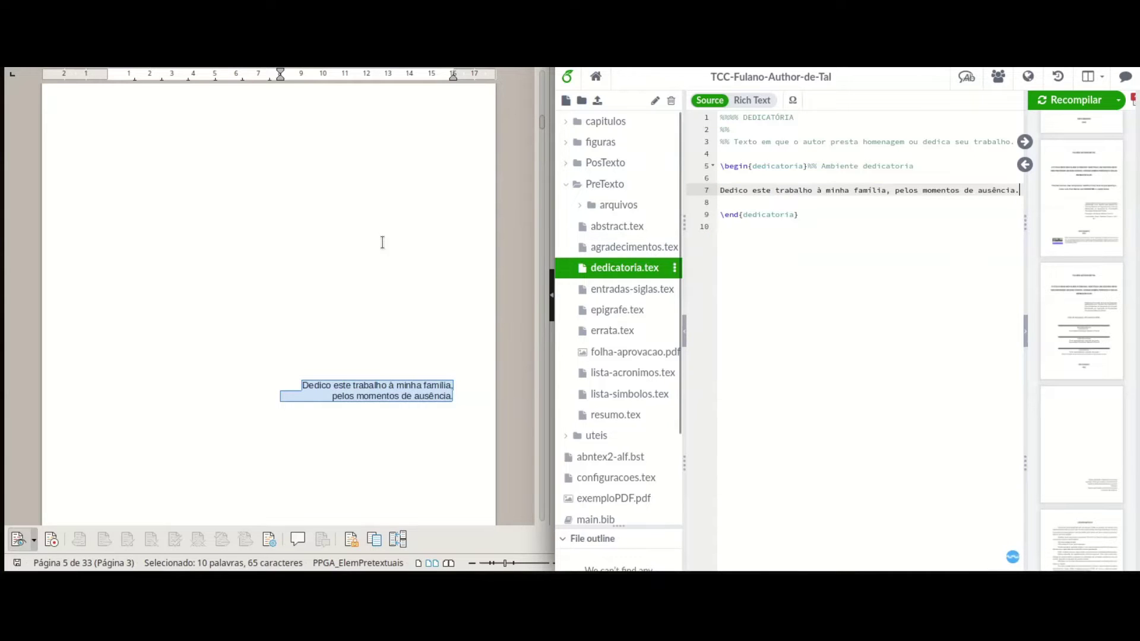
Copy all the AGRADECIMENTOS paragraphs from the Writer document and replace the sample text inside the agradecimentos environment of agradecimentos.tex in Overleaf
click(390, 243)
scroll(391, 244, down, 15)
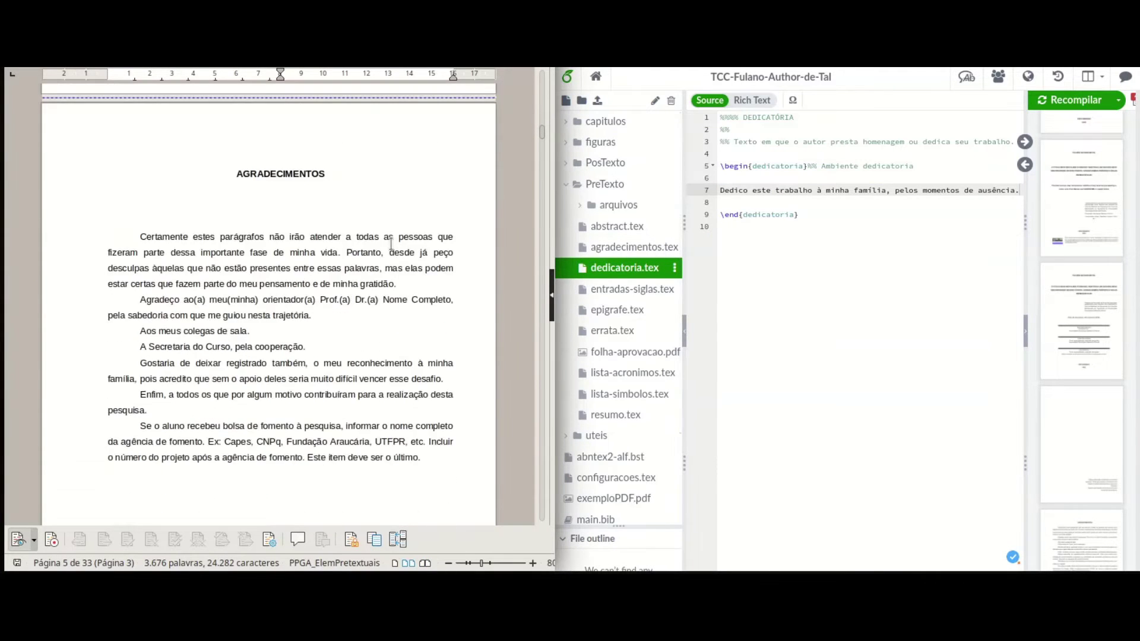
scroll(390, 244, down, 2)
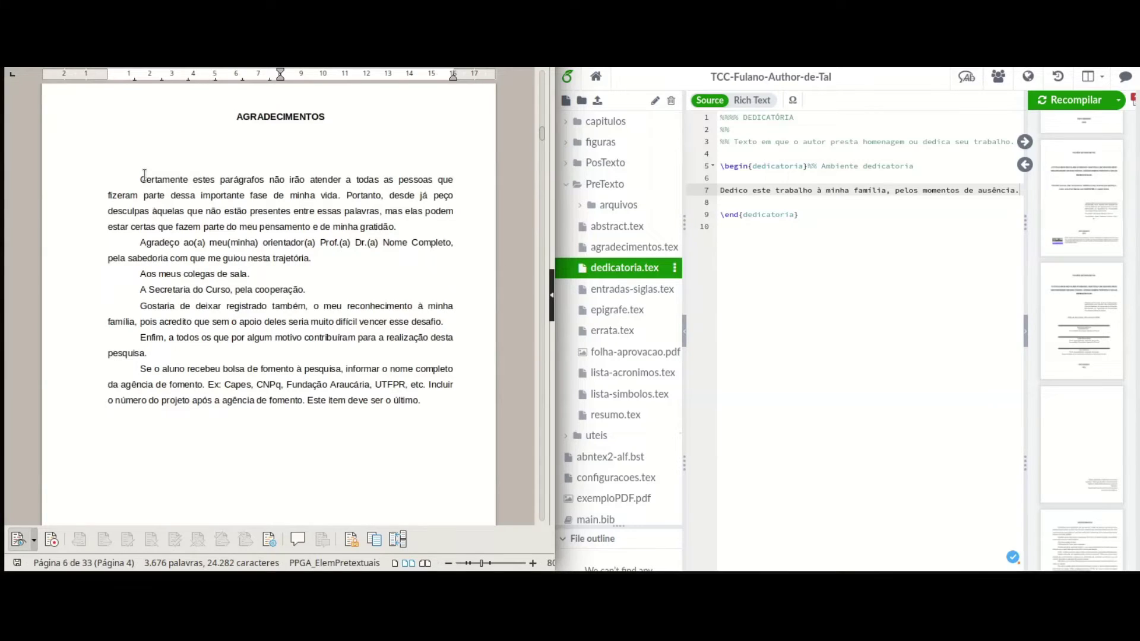
drag(139, 178, 425, 406)
key(ctrl+c)
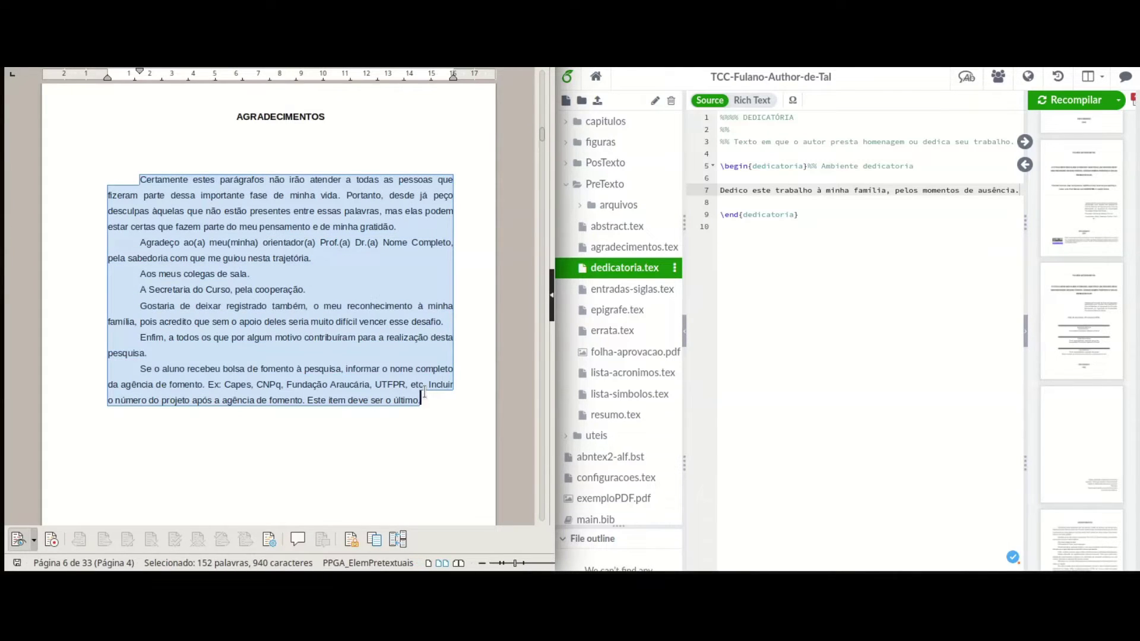
click(627, 248)
drag(720, 203, 798, 322)
scroll(783, 266, down, 5)
scroll(783, 267, down, 2)
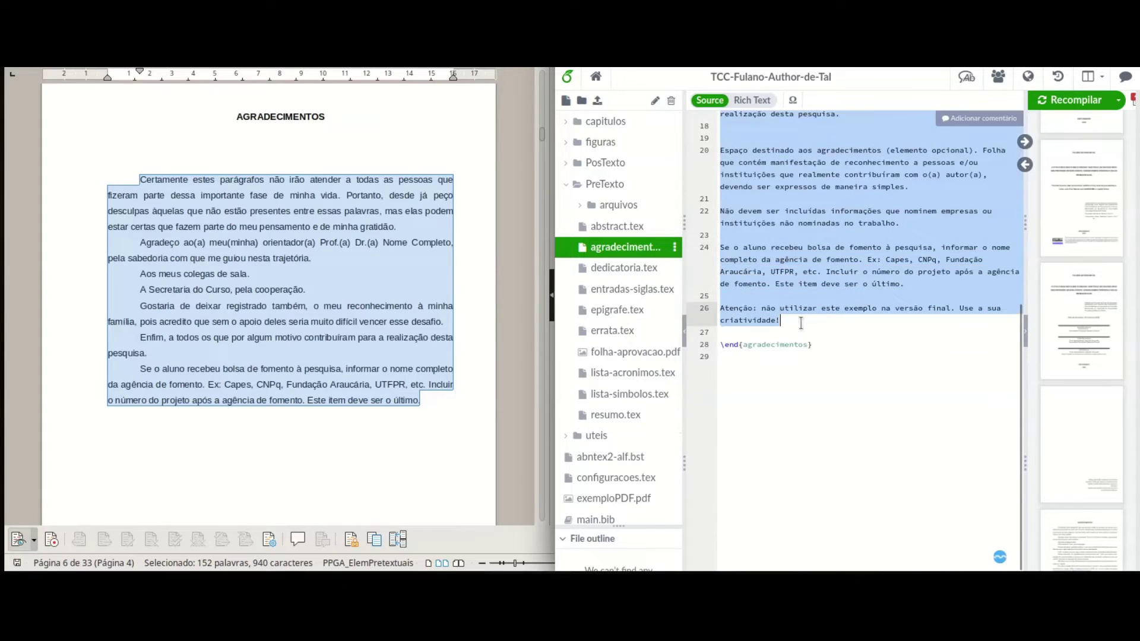
key(ctrl+v)
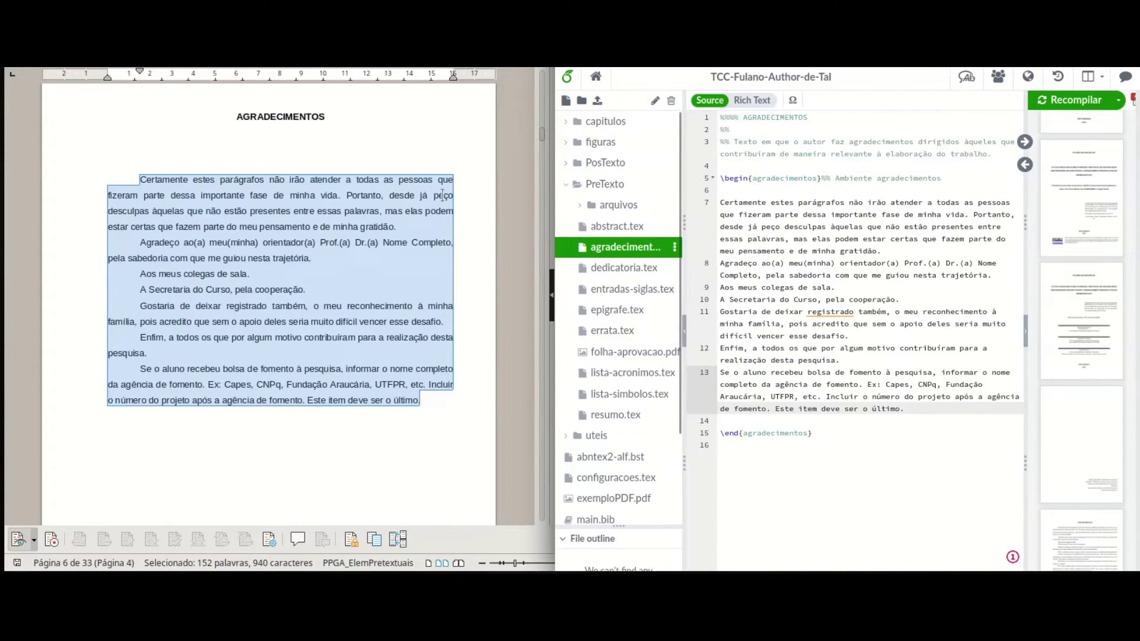
Replace the sample text in Overleaf's epigrafe.tex with the Confucius epigraph copied from the Writer document
scroll(366, 223, down, 15)
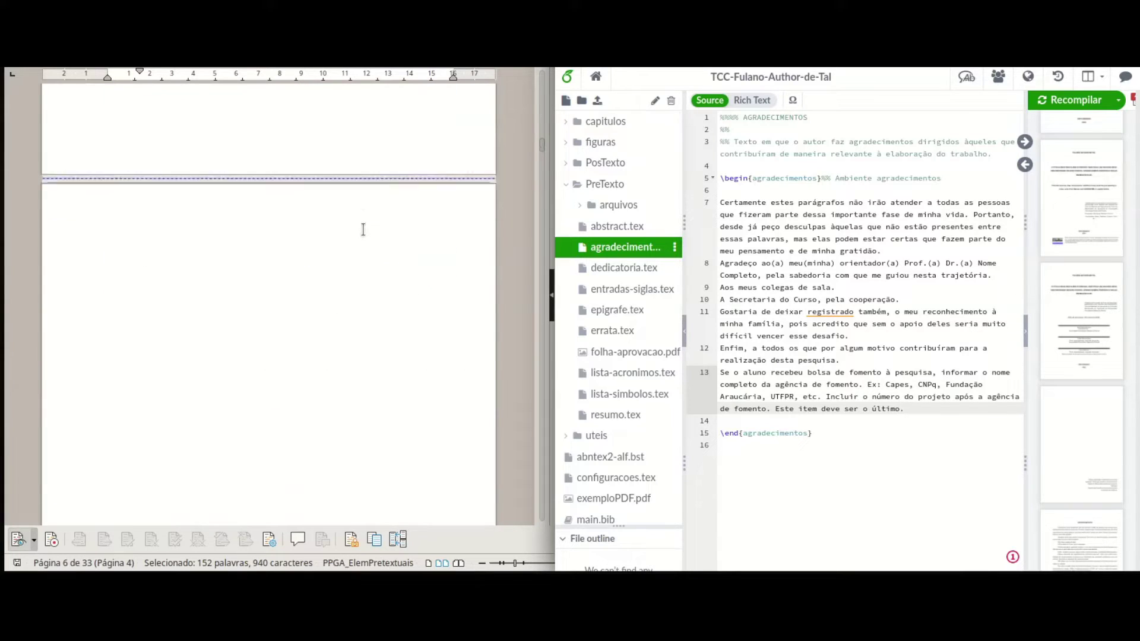
drag(398, 247, 454, 315)
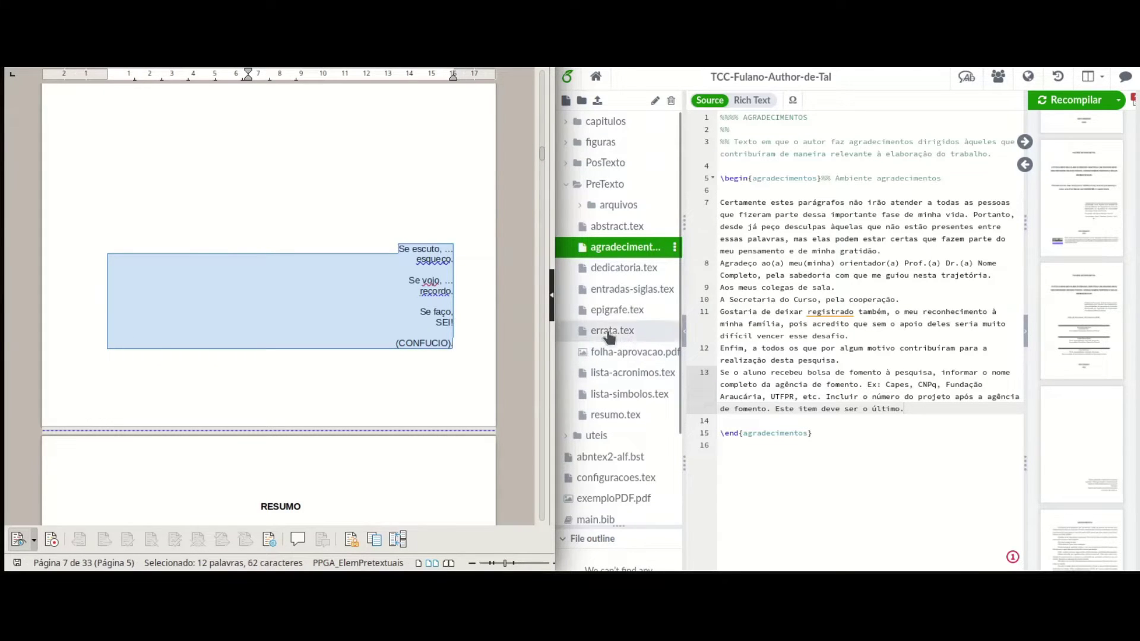
click(615, 312)
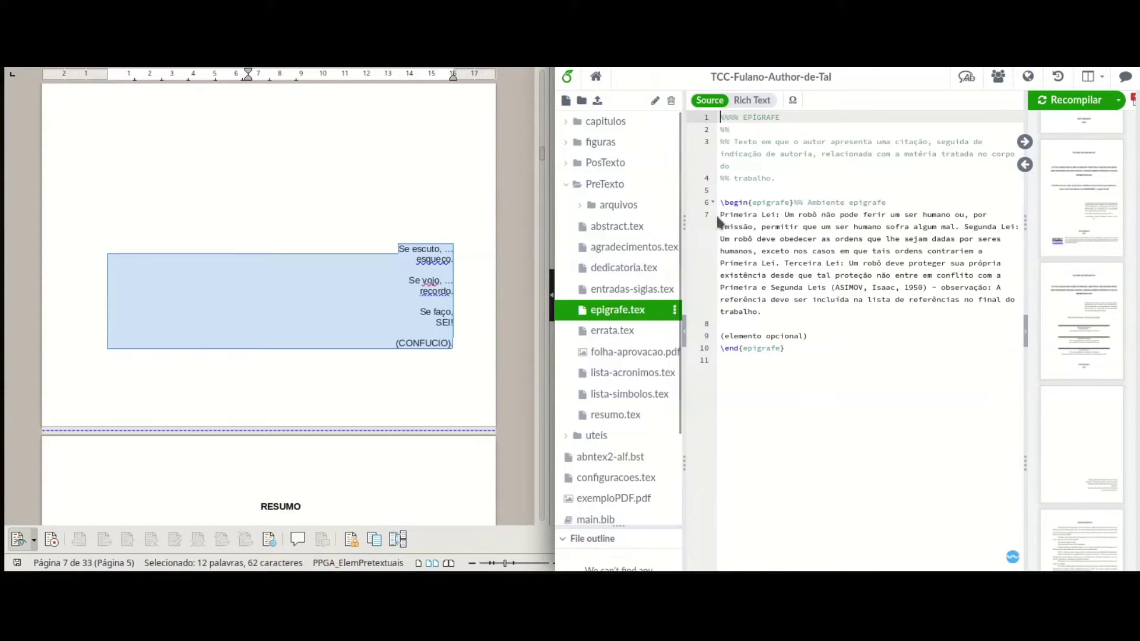
drag(719, 215, 812, 336)
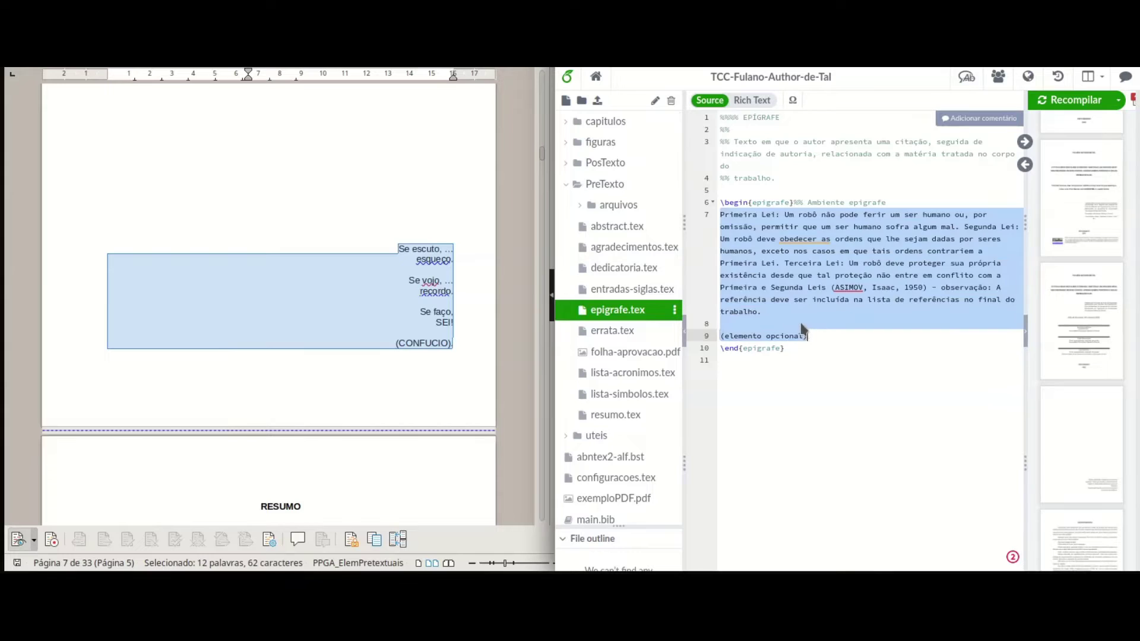
text(Se escuto, … esqueço.  Se vojo, … recordo.  Se faço, SEI!  (CONFUCIO).)
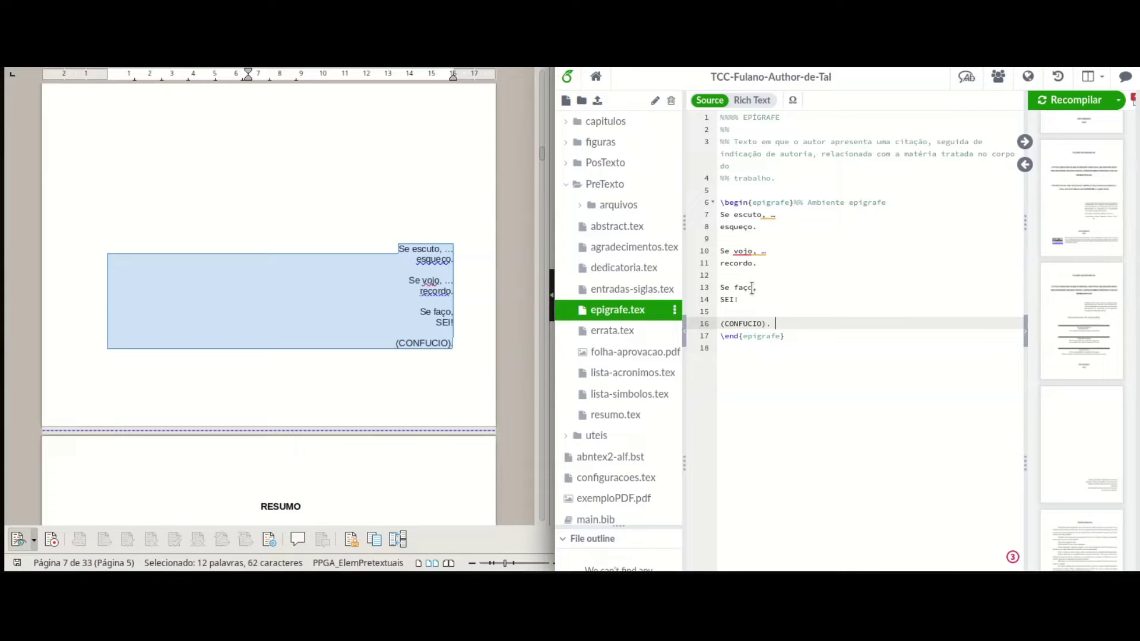
Copy the RESUMO paragraph without its keywords from the Writer document and replace the sample paragraph in Overleaf's resumo.tex with it
scroll(447, 275, down, 5)
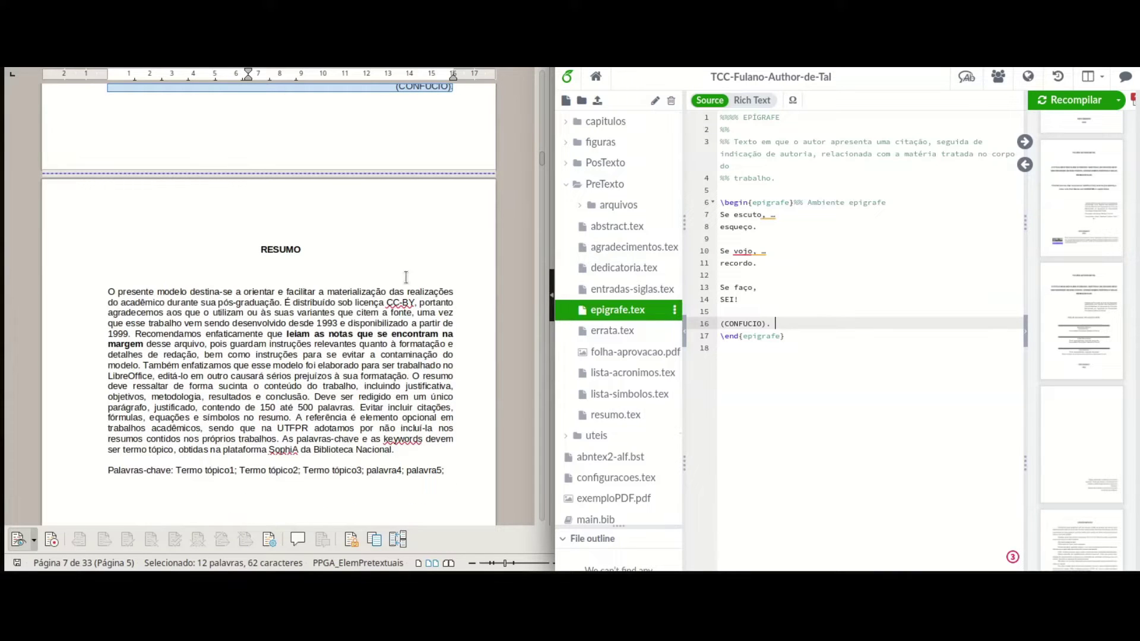
drag(107, 292, 398, 451)
key(ctrl+c)
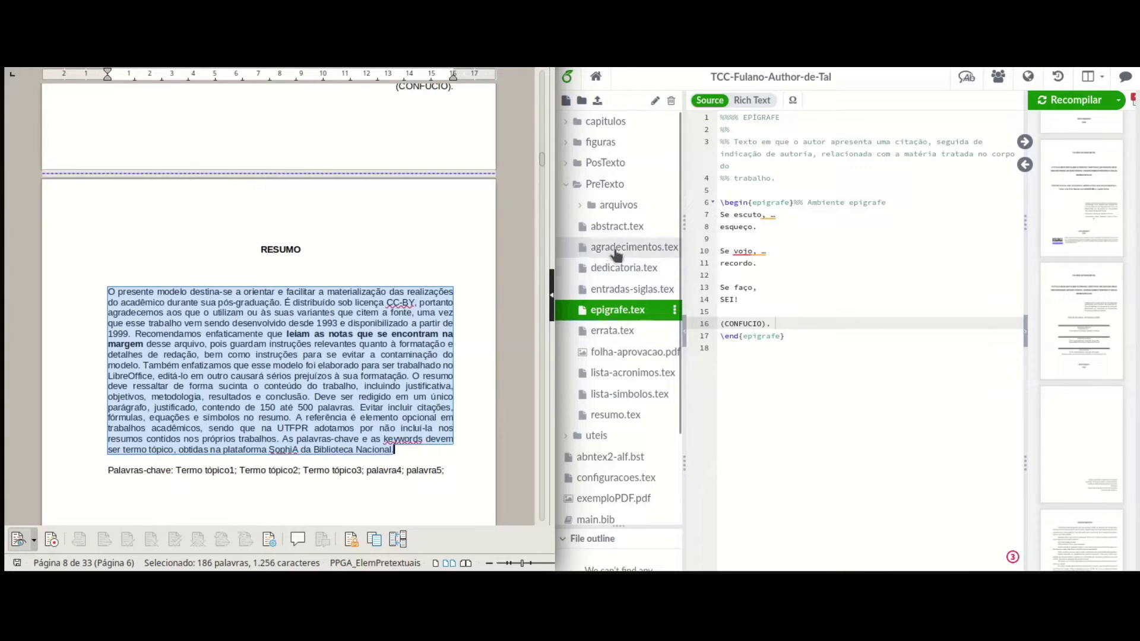
scroll(615, 350, down, 2)
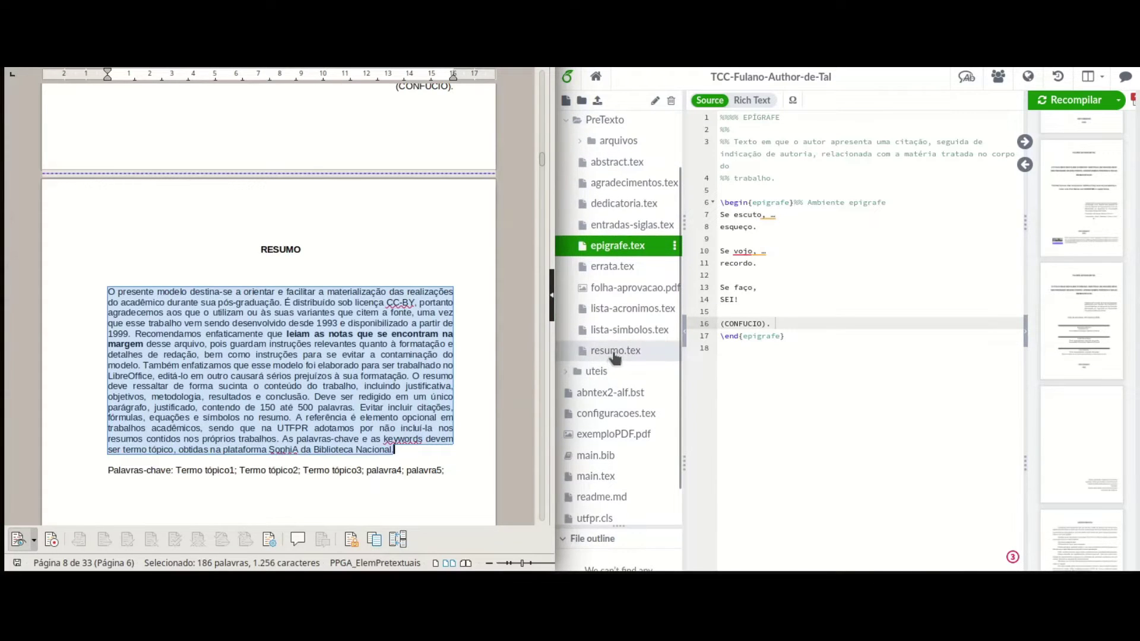
click(614, 351)
drag(714, 213, 869, 323)
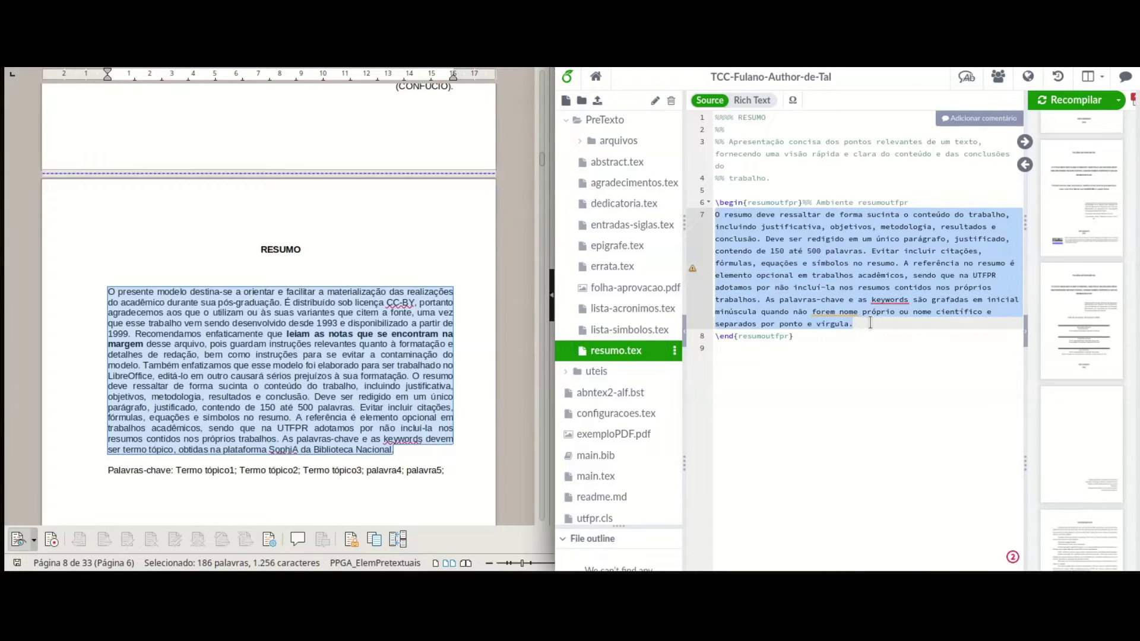
key(ctrl+v)
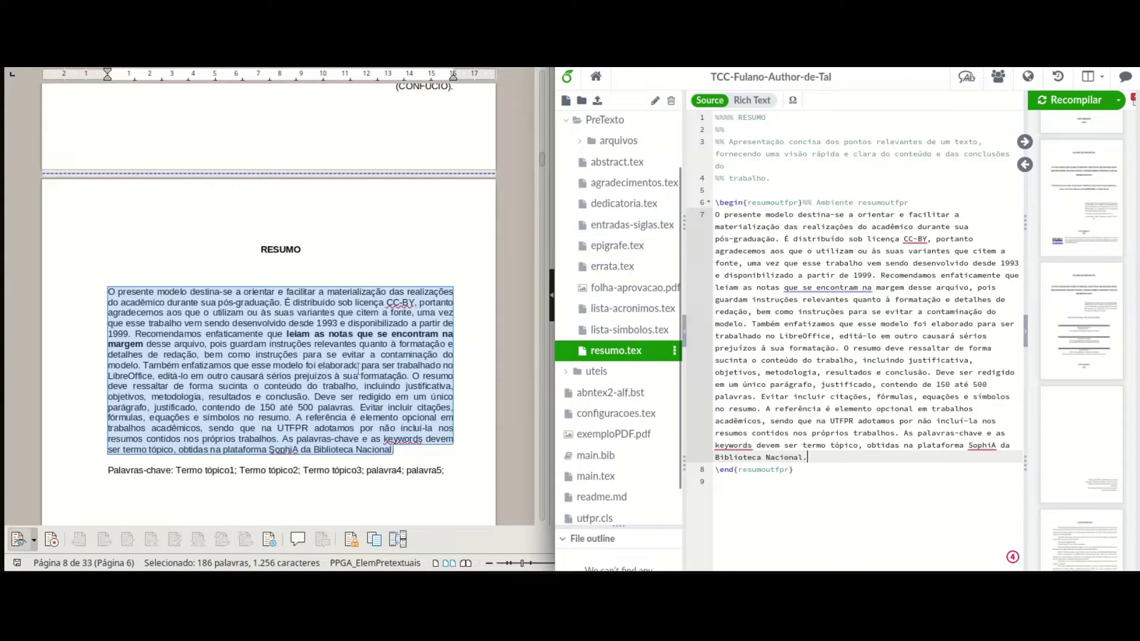
Copy the English ABSTRACT paragraph without its keywords from the Writer document and replace the sample text in Overleaf's abstract.tex
scroll(321, 355, down, 10)
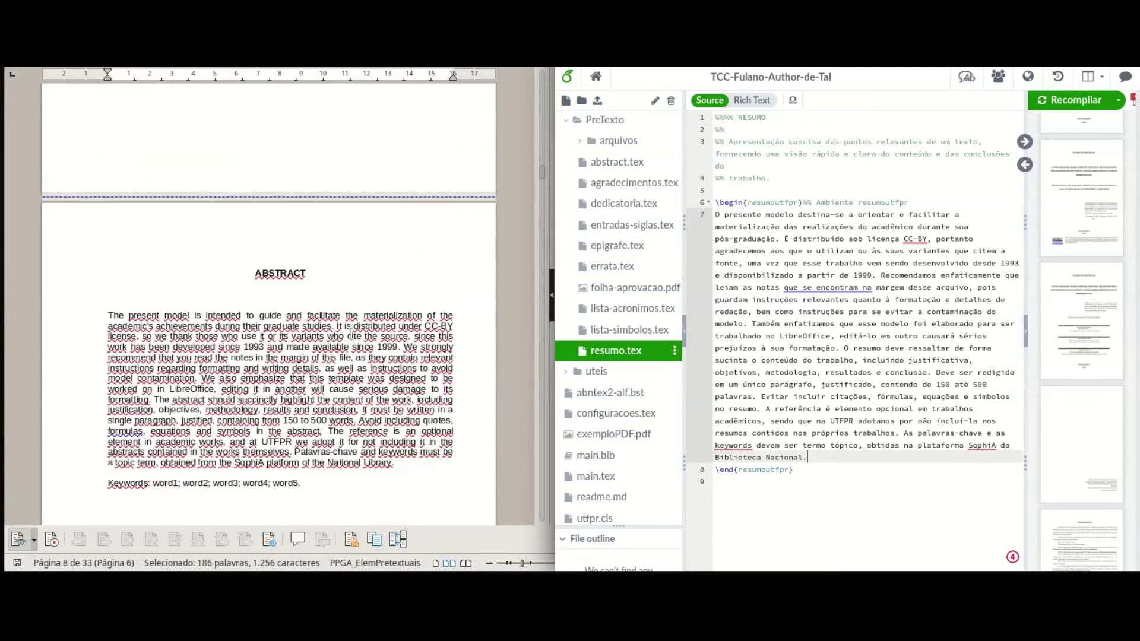
drag(106, 172, 415, 324)
key(ctrl+c)
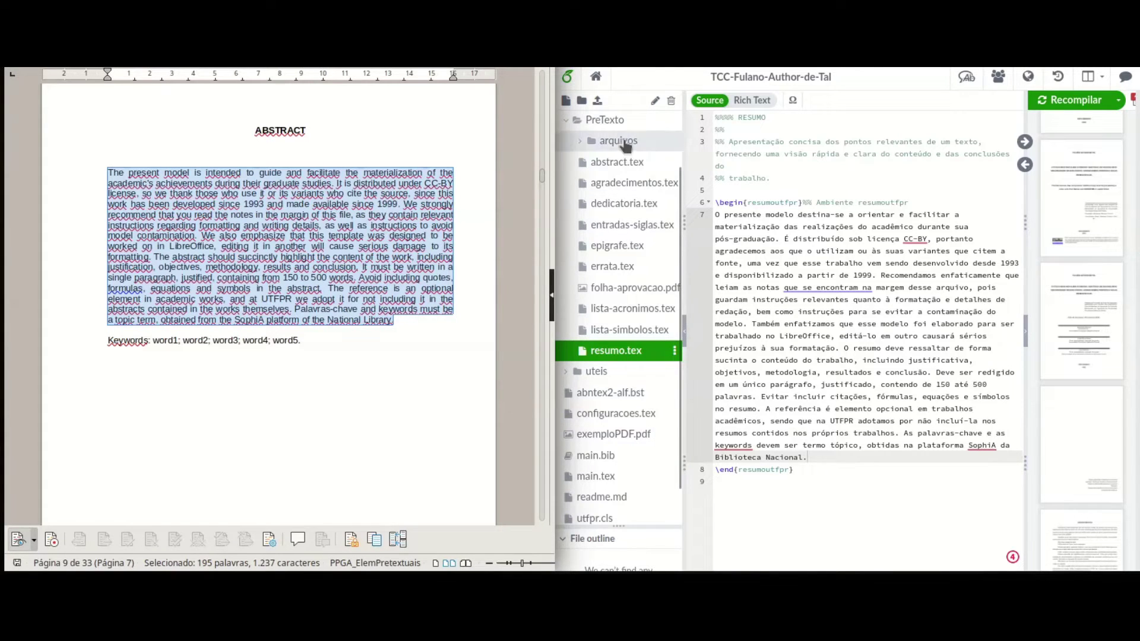
click(617, 161)
drag(711, 176, 765, 203)
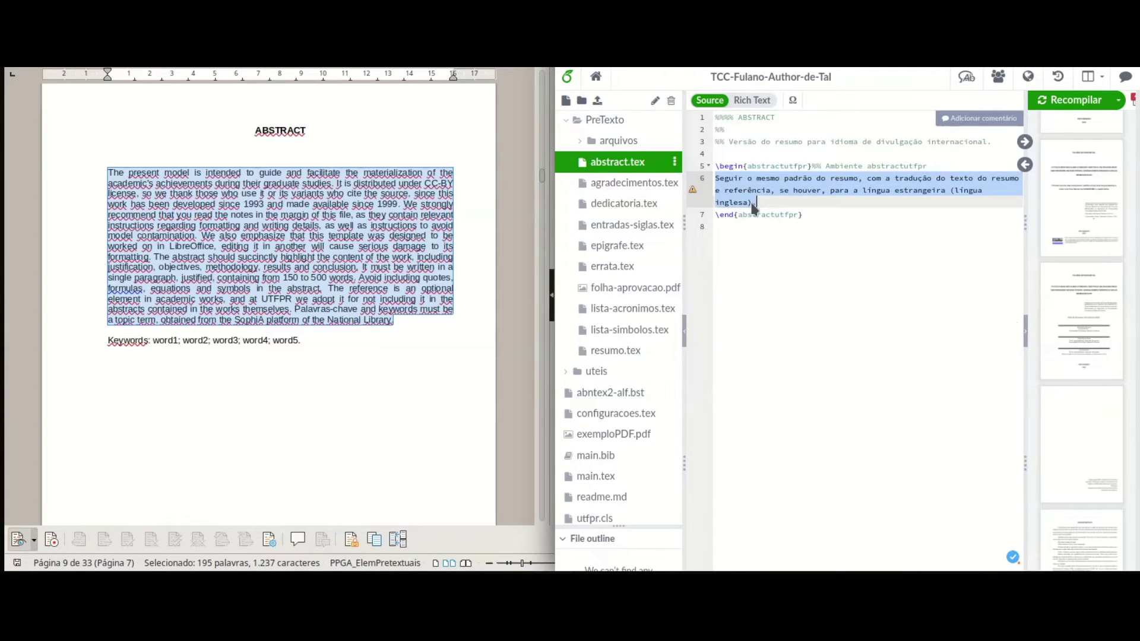
key(ctrl+v)
Find the INTRODUÇÃO chapter in the Writer document, and collapse the PreTexto folder and expand capitulos in Overleaf
scroll(356, 226, down, 10)
scroll(377, 228, down, 15)
scroll(376, 225, down, 8)
scroll(408, 295, down, 10)
scroll(406, 283, down, 12)
scroll(409, 278, down, 6)
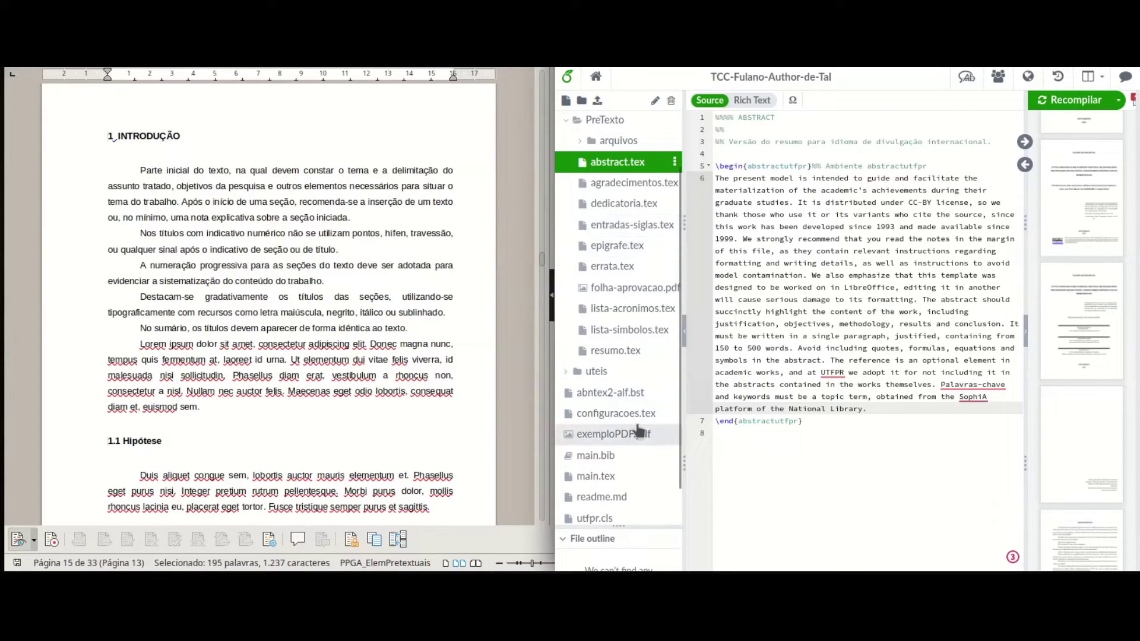
scroll(629, 403, down, 2)
scroll(611, 364, up, 2)
scroll(606, 369, down, 1)
scroll(607, 369, down, 1)
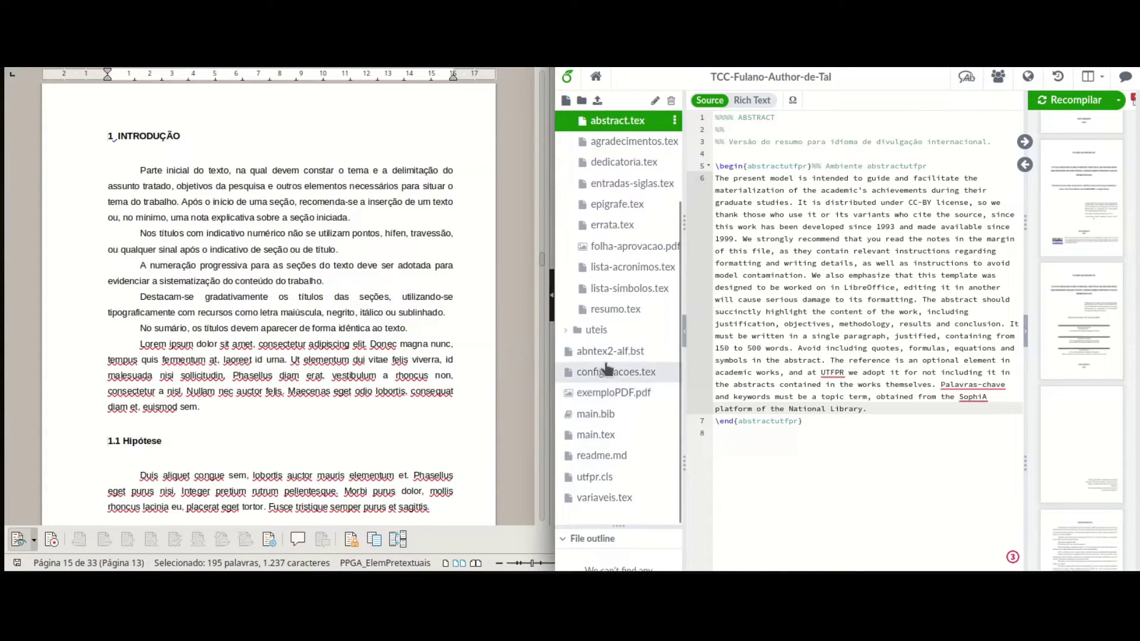
scroll(606, 369, up, 5)
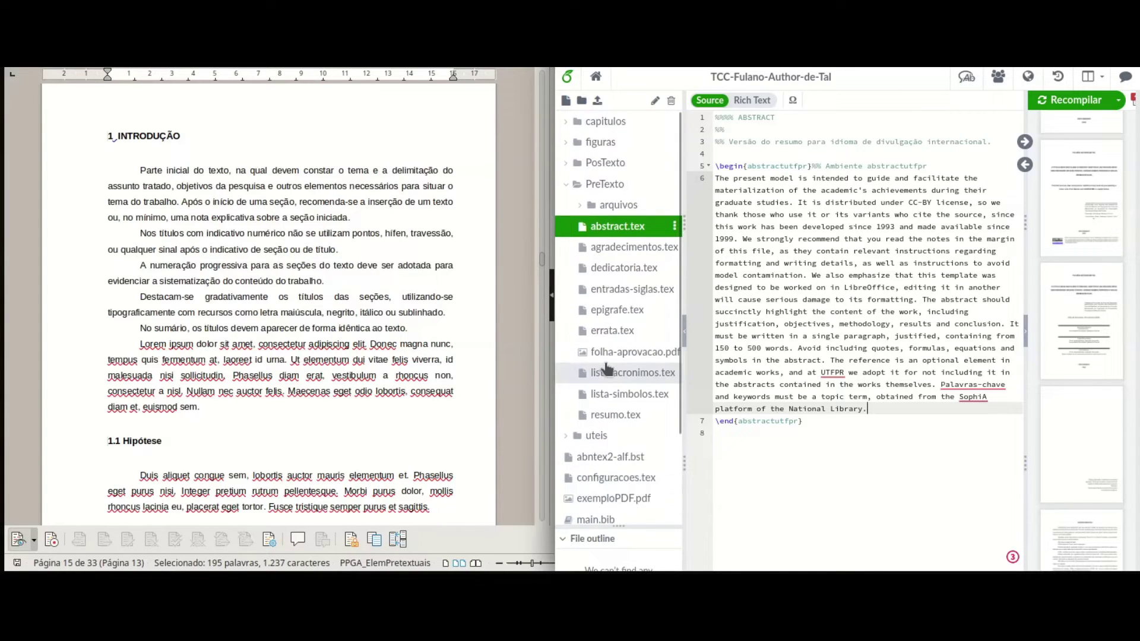
click(565, 184)
Open main.tex and examine the chapter includes in the Agronomia customisation and library example sections
scroll(618, 416, down, 3)
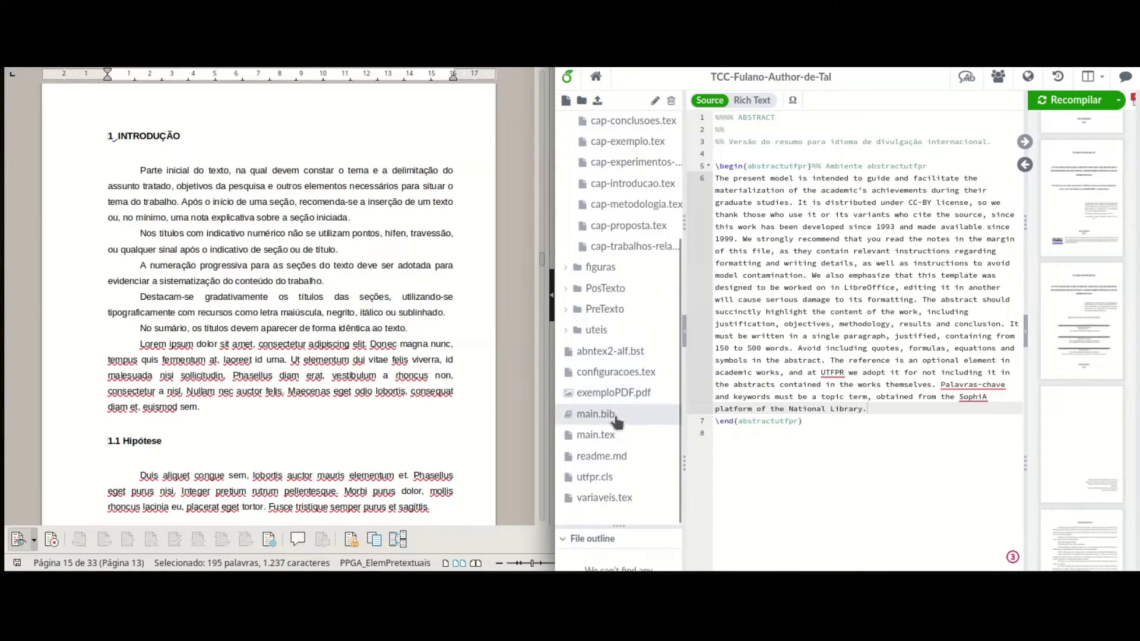
click(599, 435)
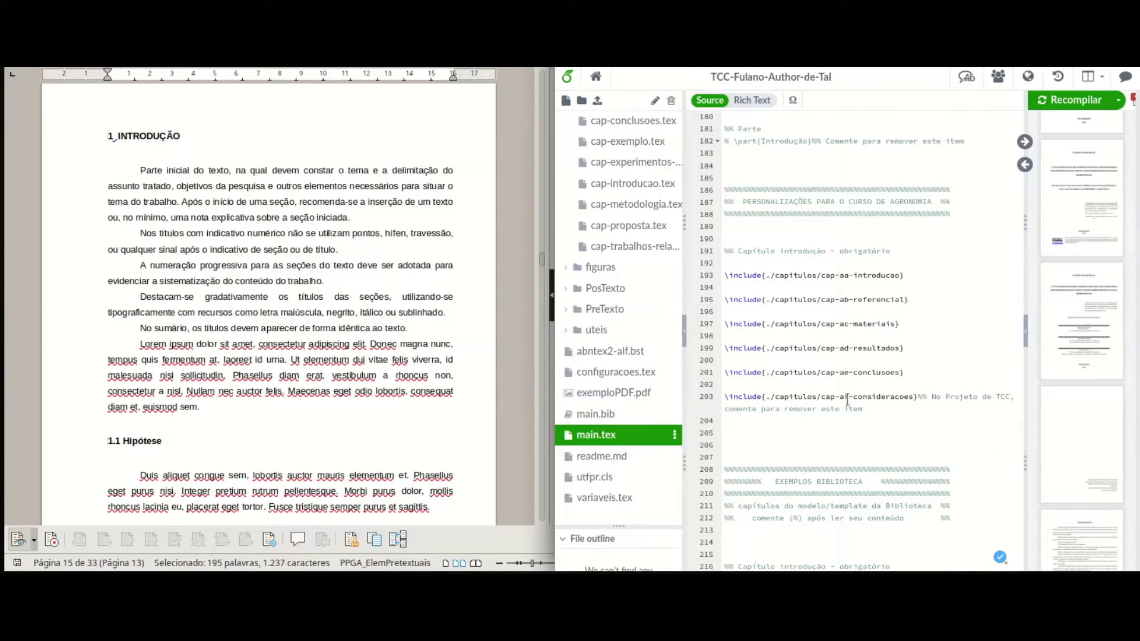
scroll(839, 408, down, 5)
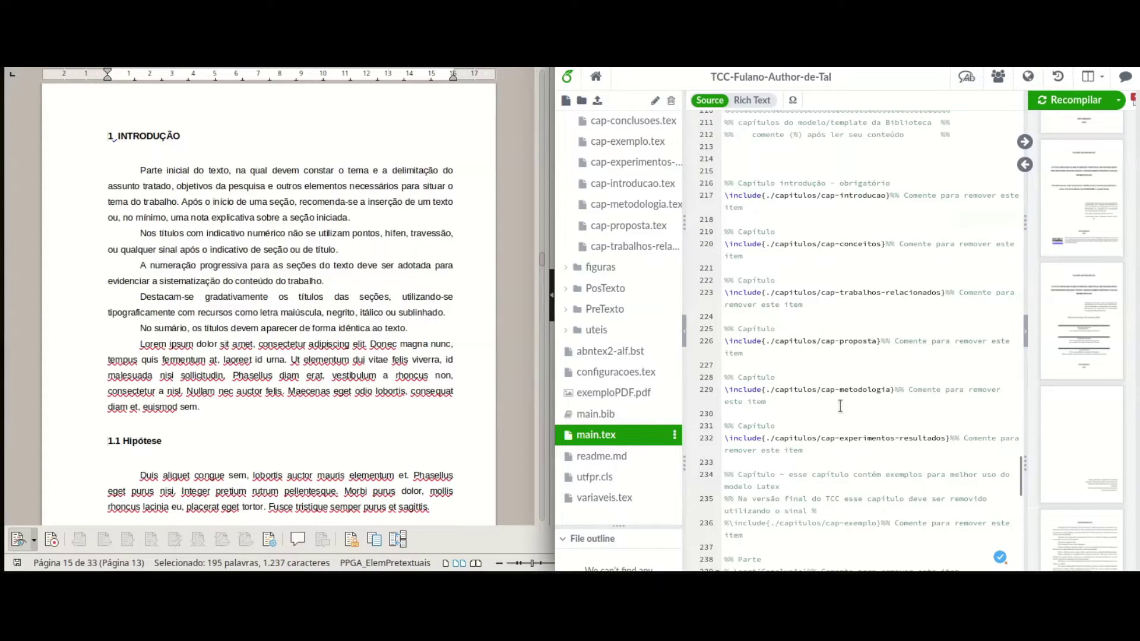
scroll(800, 405, up, 5)
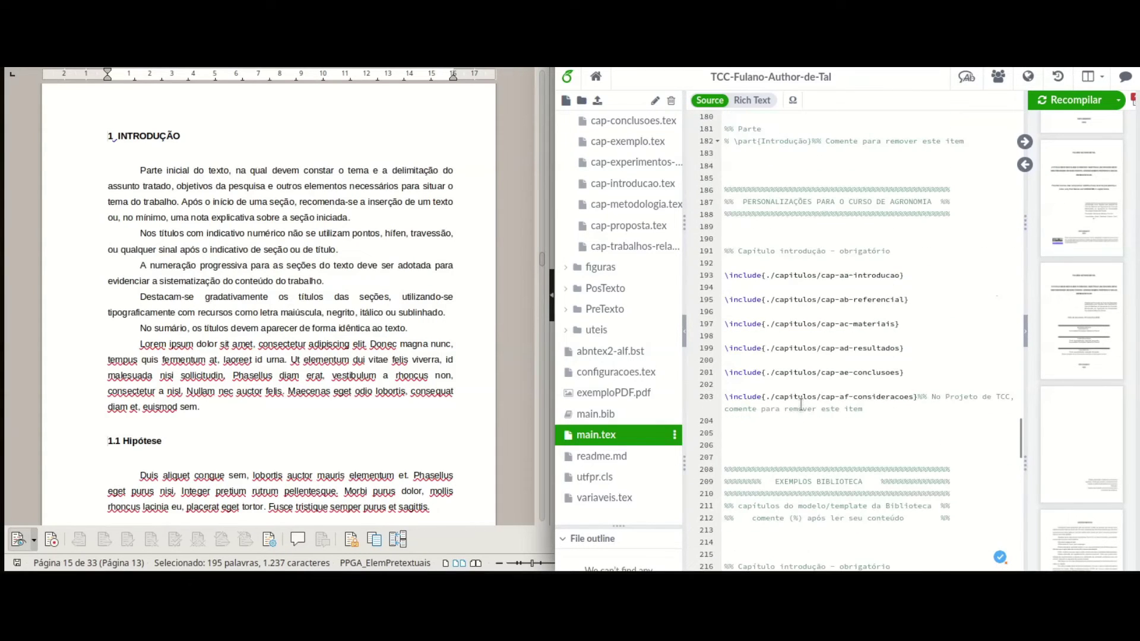
scroll(829, 478, down, 2)
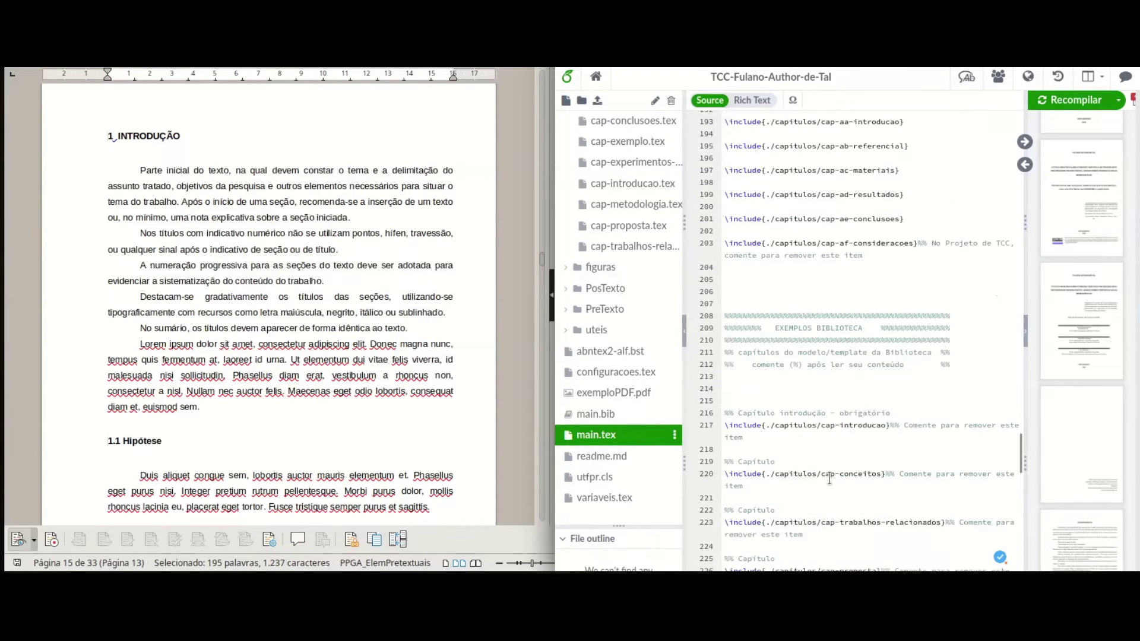
scroll(824, 479, up, 2)
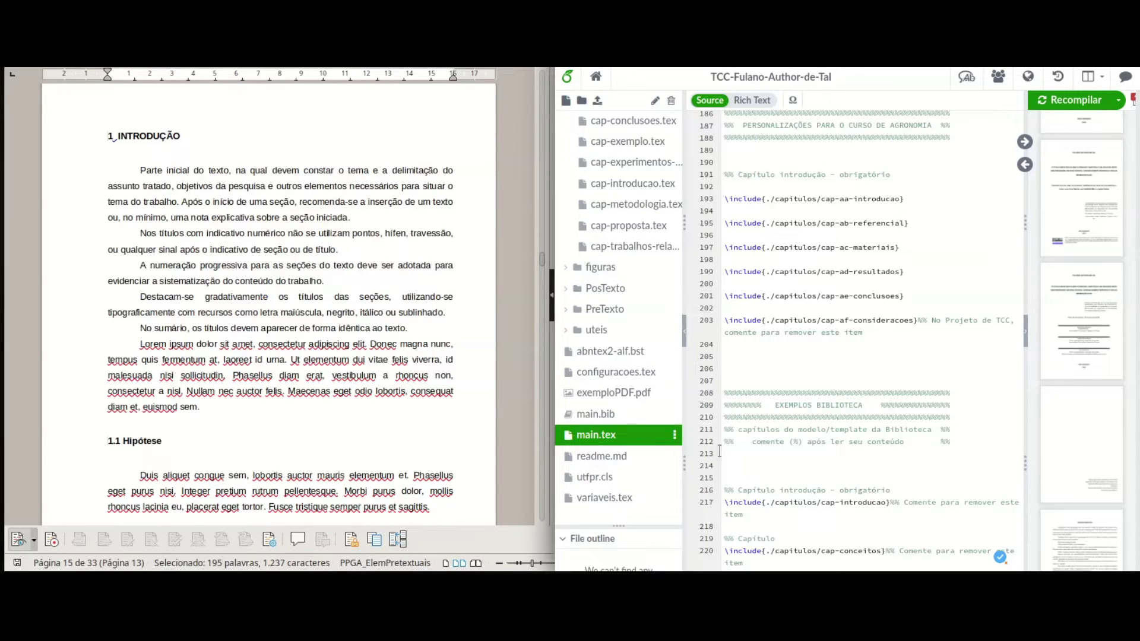
scroll(623, 392, up, 3)
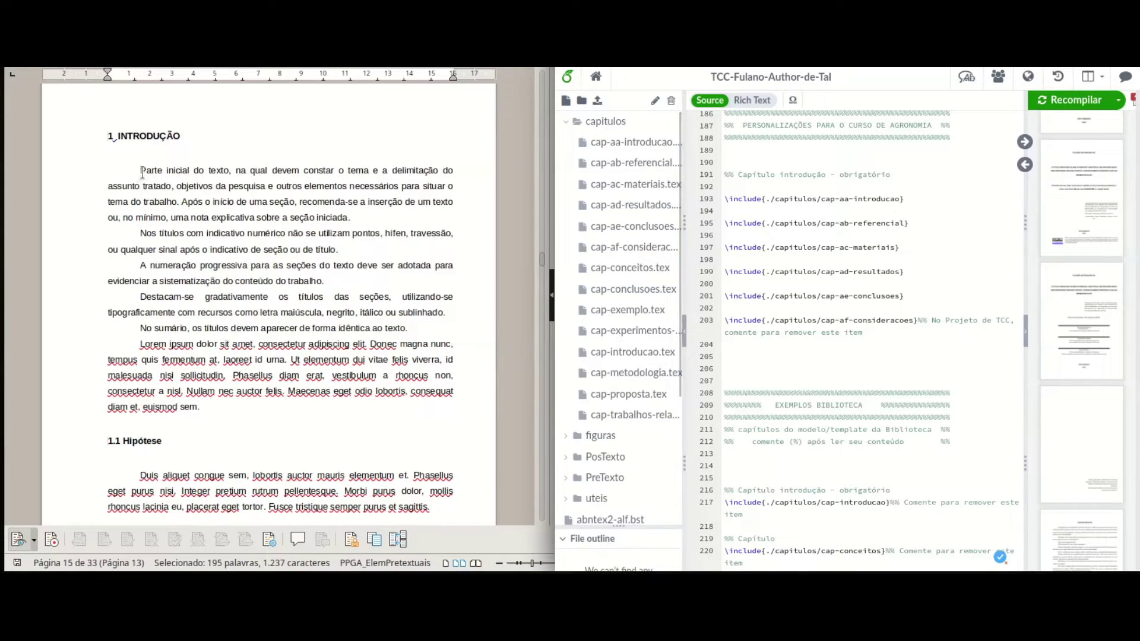
Select and copy the Writer text from the first INTRODUÇÃO paragraph through the last bullet of 2.2 Específicos
drag(140, 170, 315, 300)
scroll(297, 223, down, 10)
scroll(306, 221, down, 5)
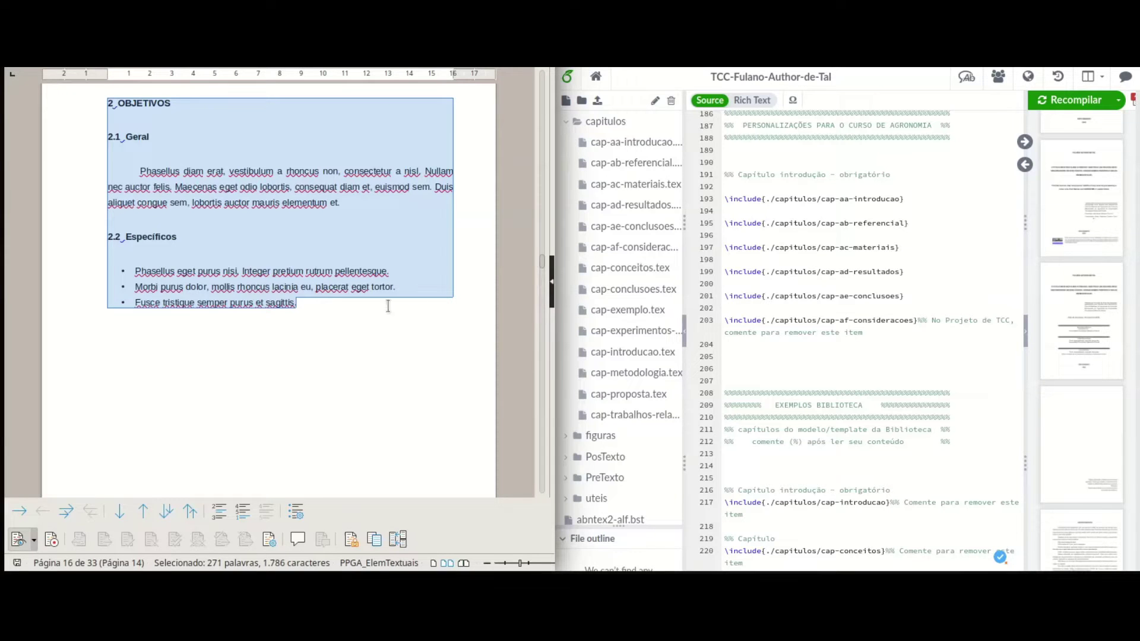
scroll(327, 232, up, 5)
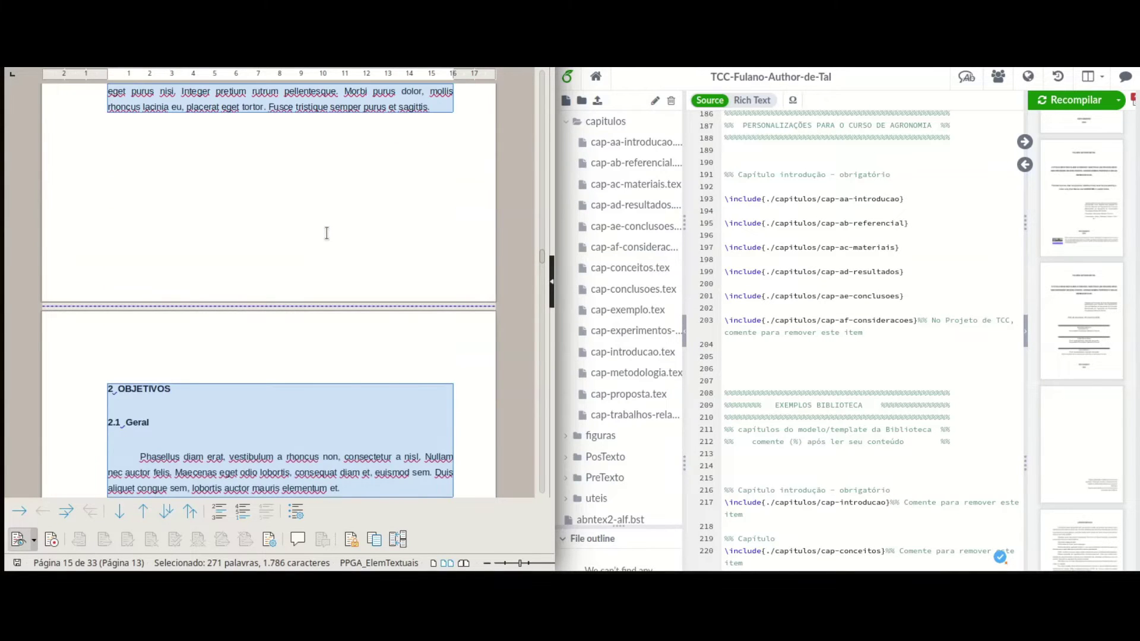
scroll(255, 349, up, 3)
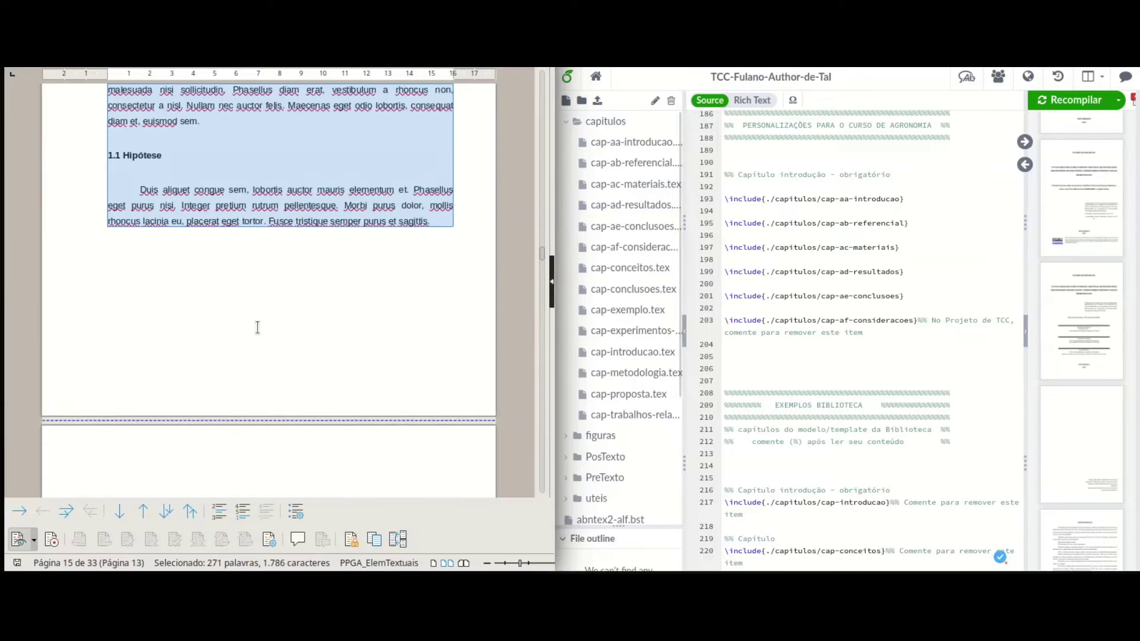
scroll(257, 327, up, 5)
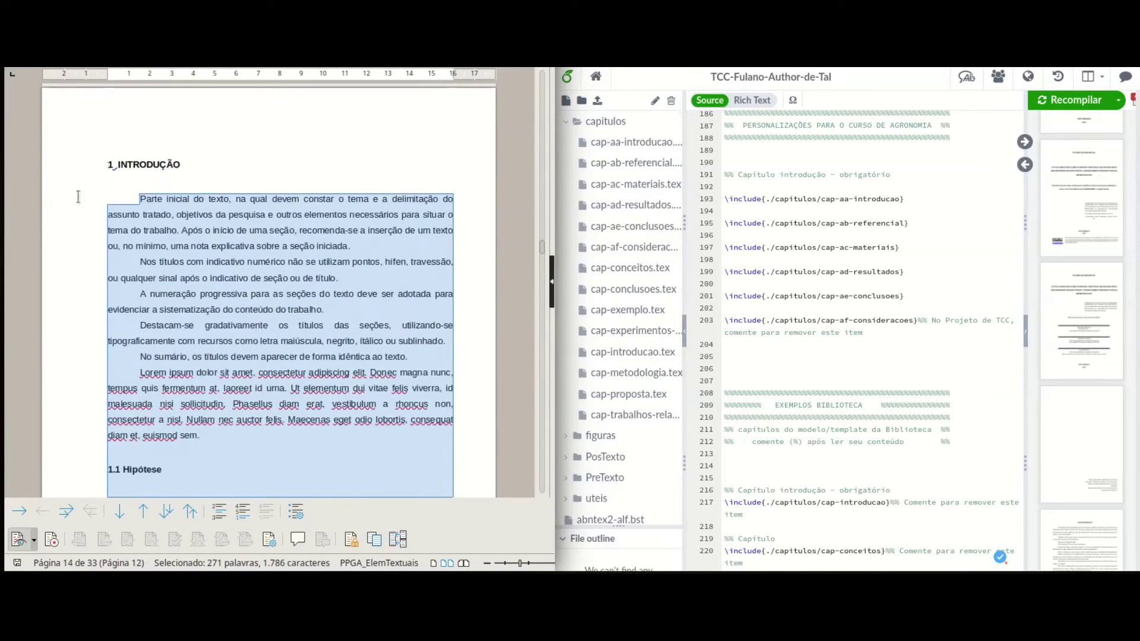
scroll(247, 279, down, 10)
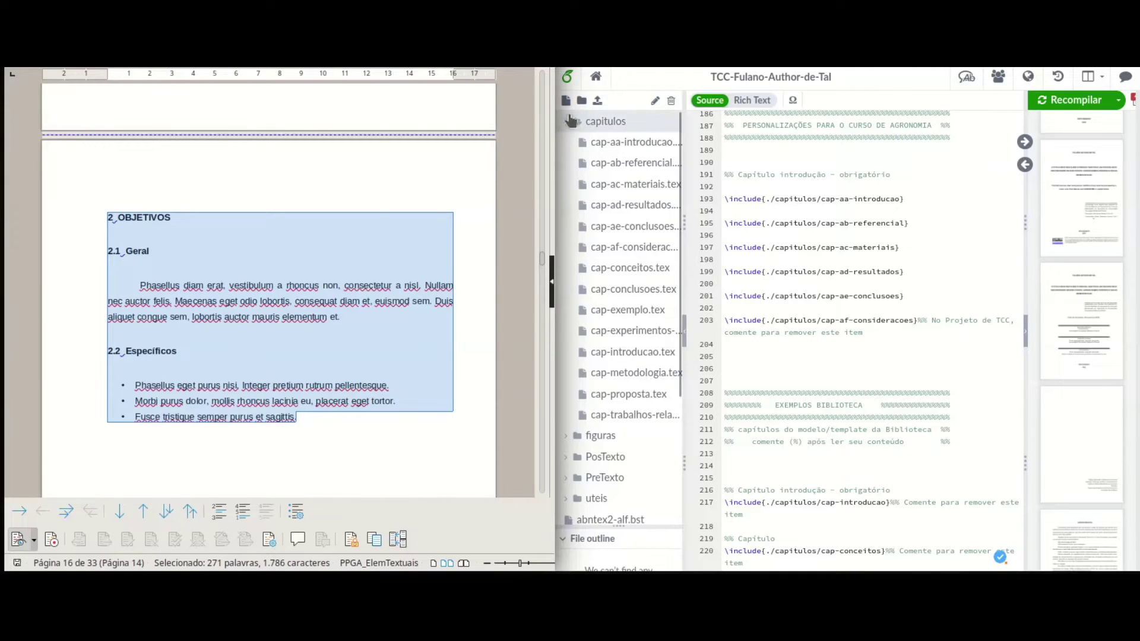
Open cap-aa-introducao.tex in Overleaf and replace the sample intro sentence and the Considerações iniciais section with the copied text
click(630, 142)
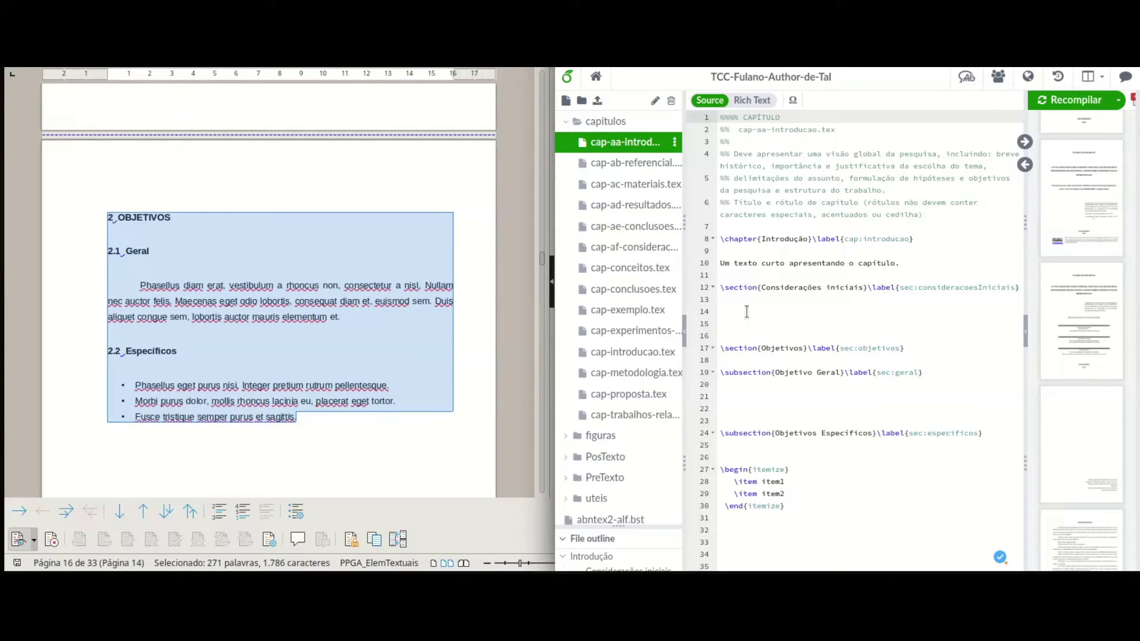
drag(719, 261, 746, 318)
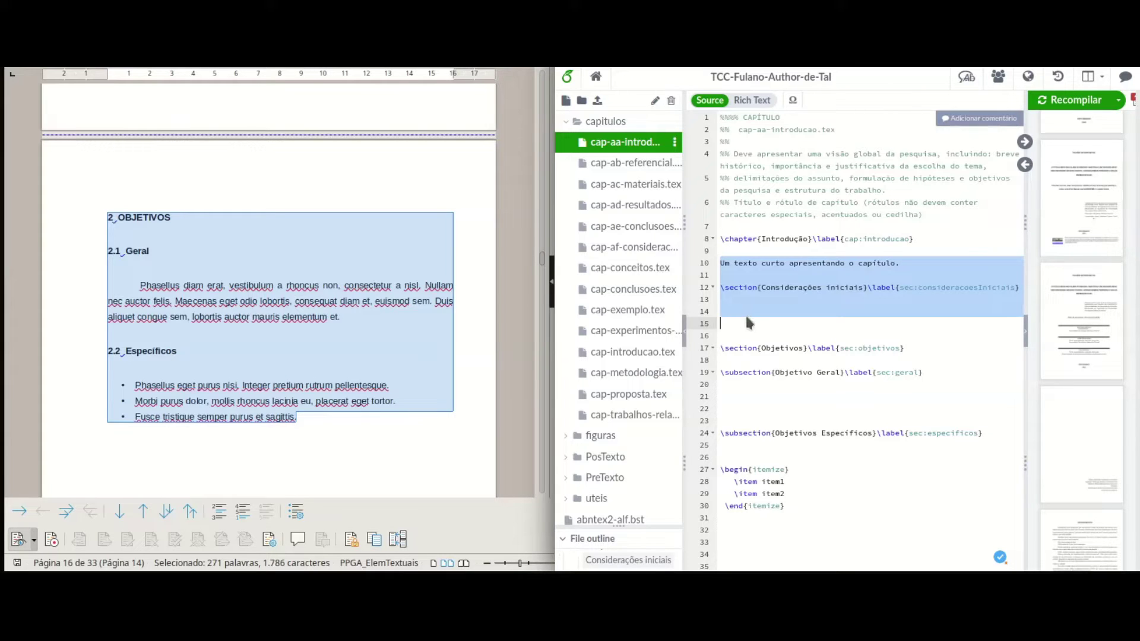
key(ctrl+v)
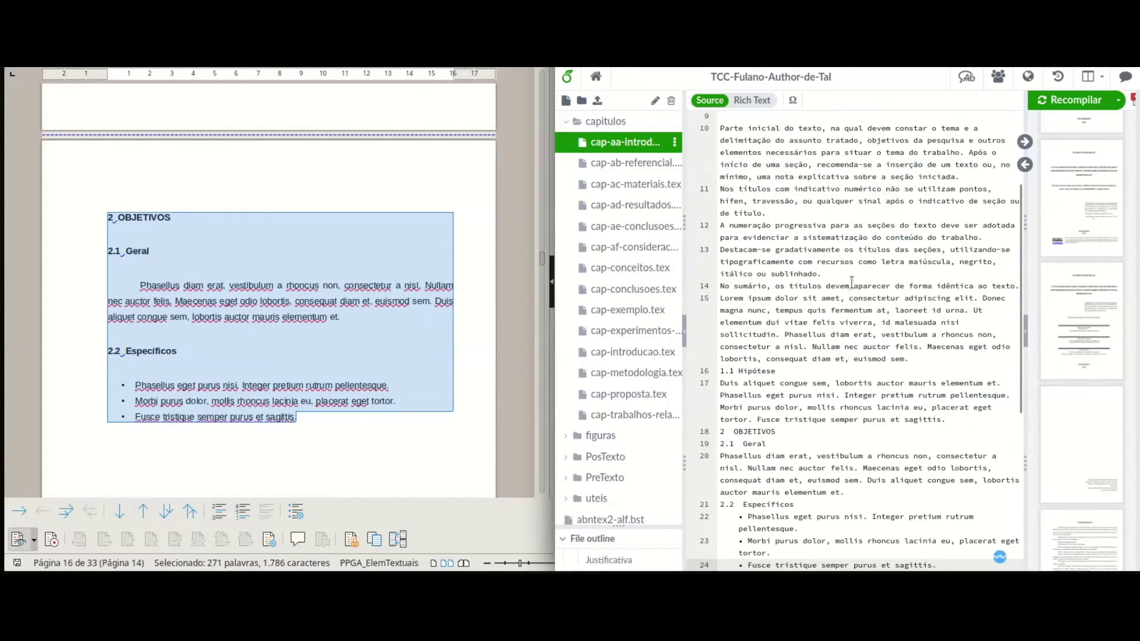
scroll(851, 279, down, 5)
scroll(845, 267, up, 2)
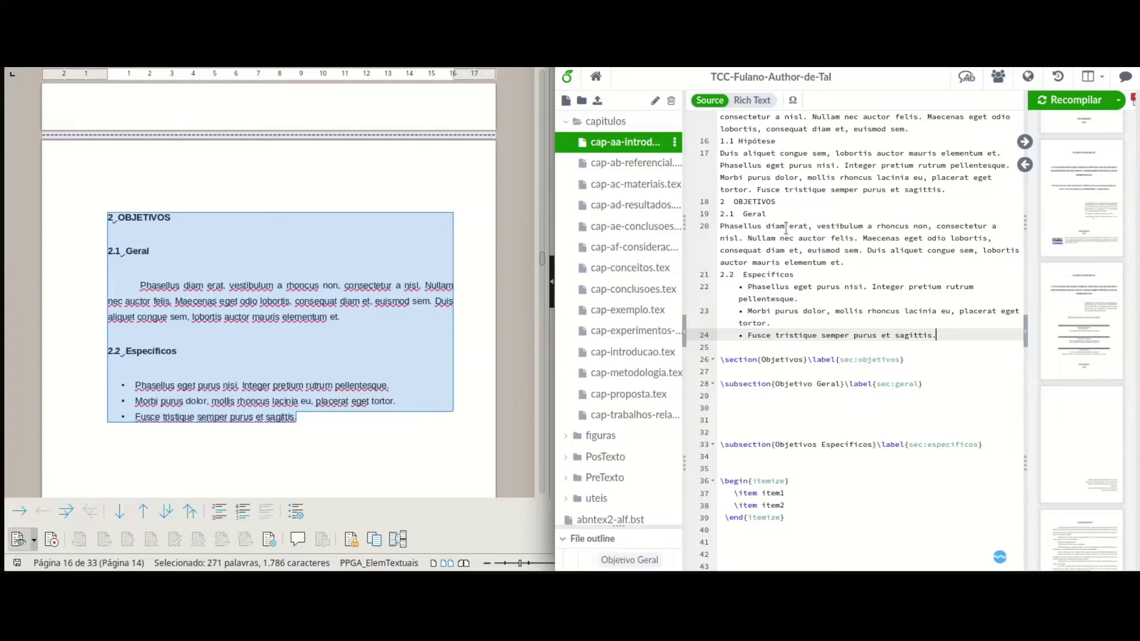
Add a \section{} command on its own line below the pasted text and move the word Hipótese into its braces
click(759, 347)
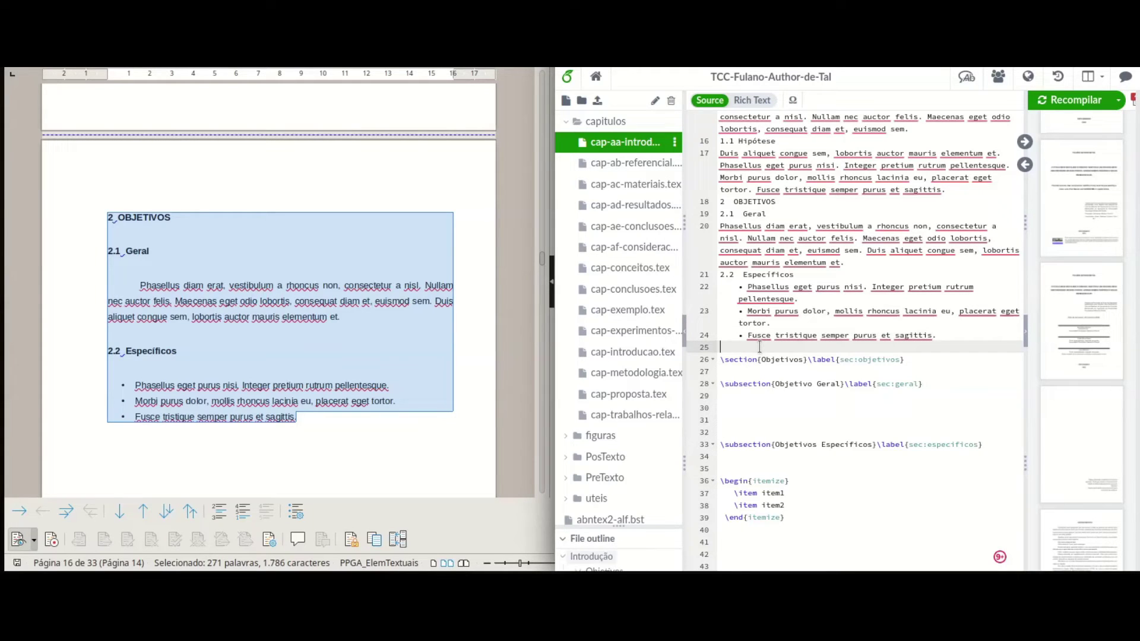
key(Return)
key(Return)
key(Return)
click(739, 360)
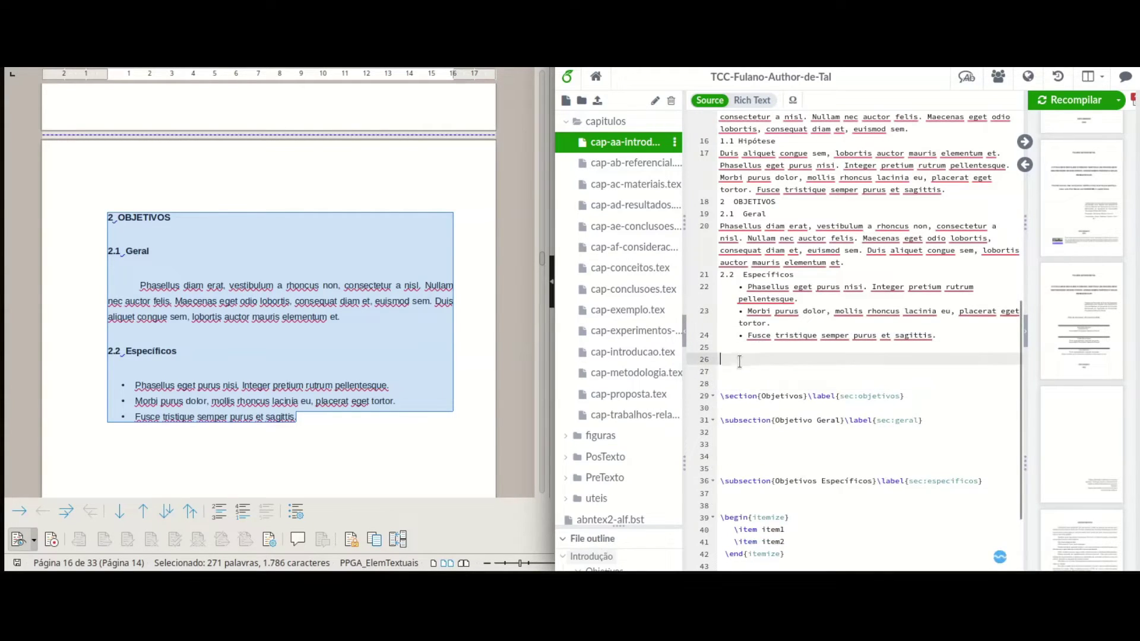
text(\)
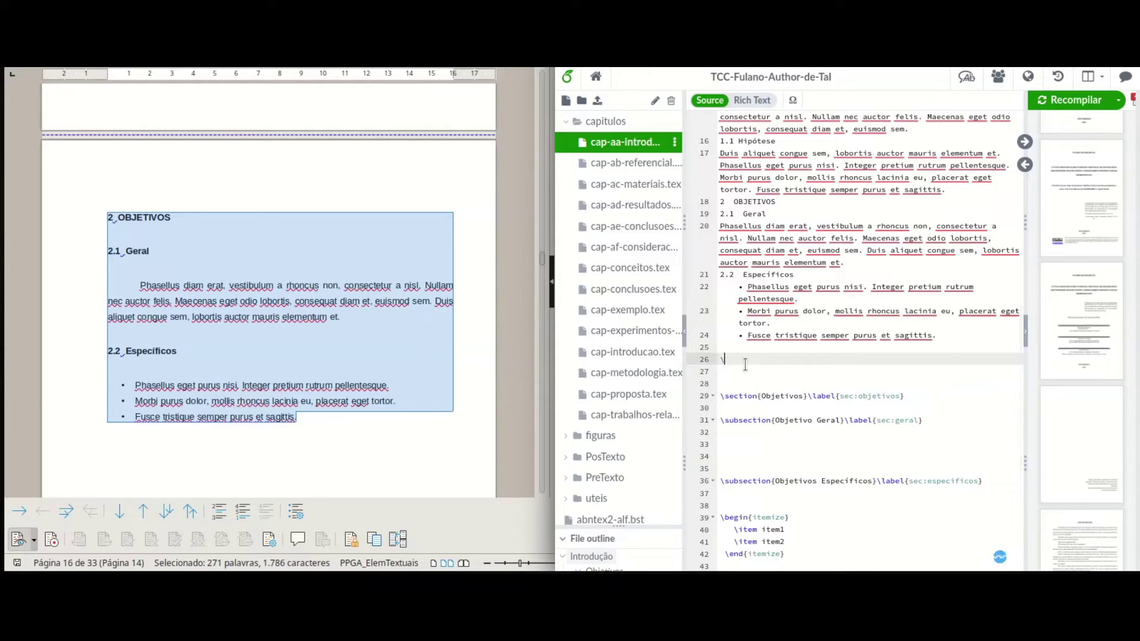
text(se)
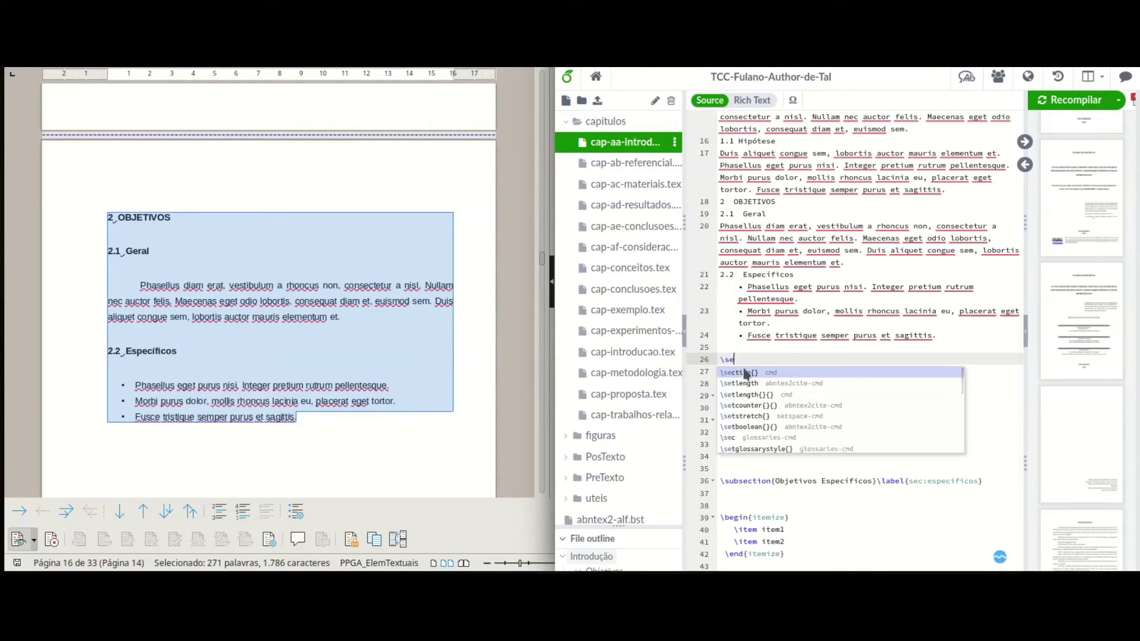
click(745, 372)
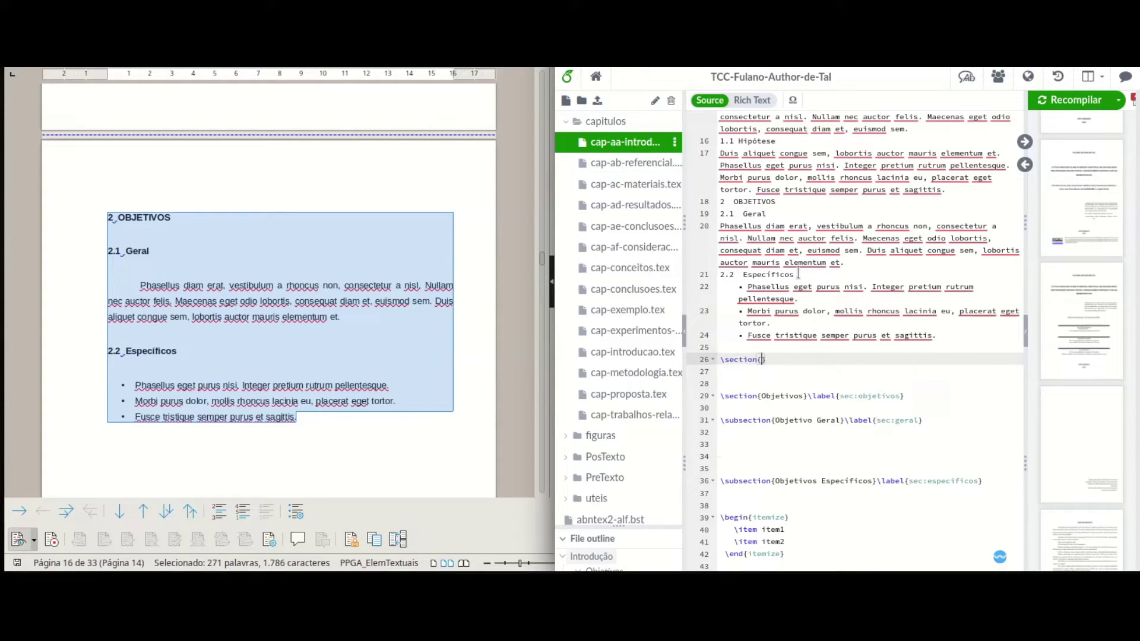
double_click(757, 141)
drag(757, 142, 758, 358)
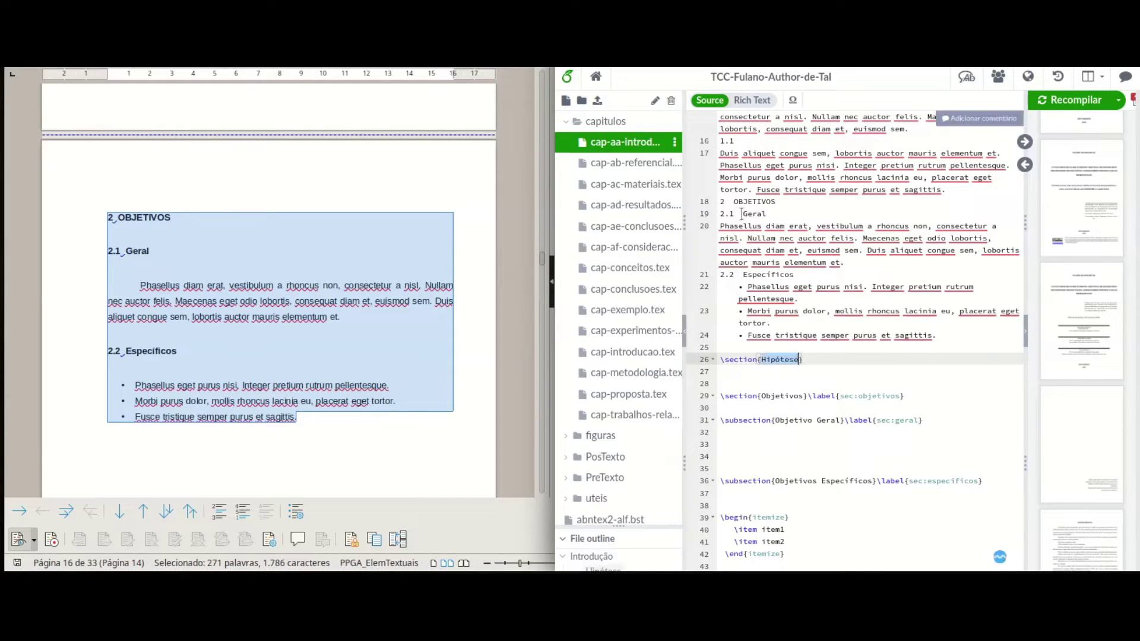
Move the hypothesis paragraph under the Hipótese section and the general objective paragraph under the Objetivo Geral subsection
drag(720, 154, 945, 189)
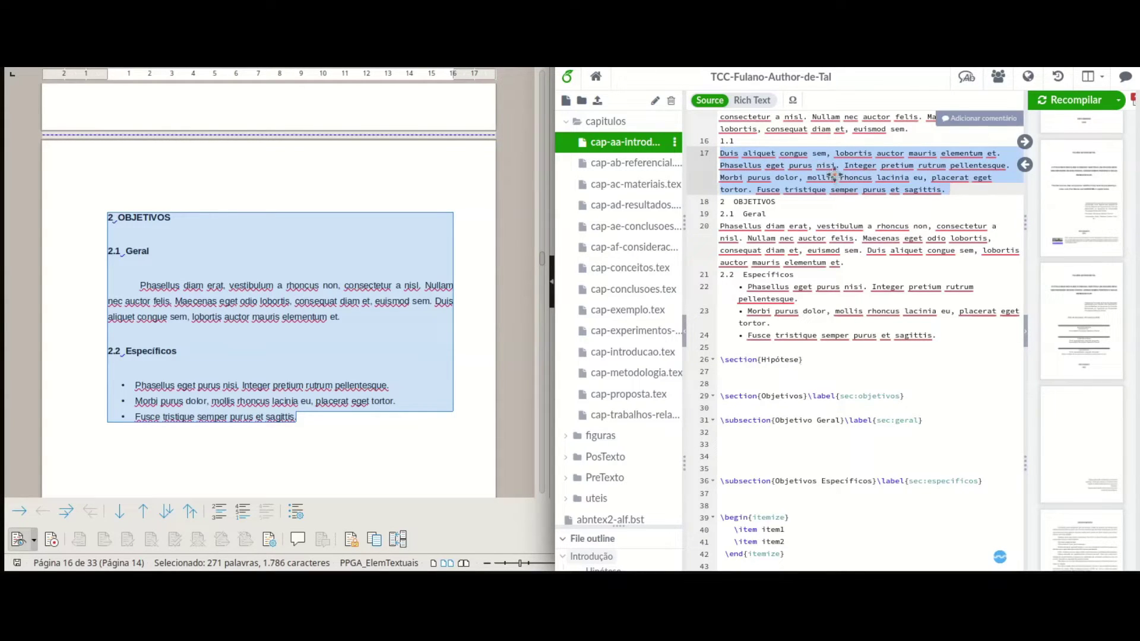
click(767, 374)
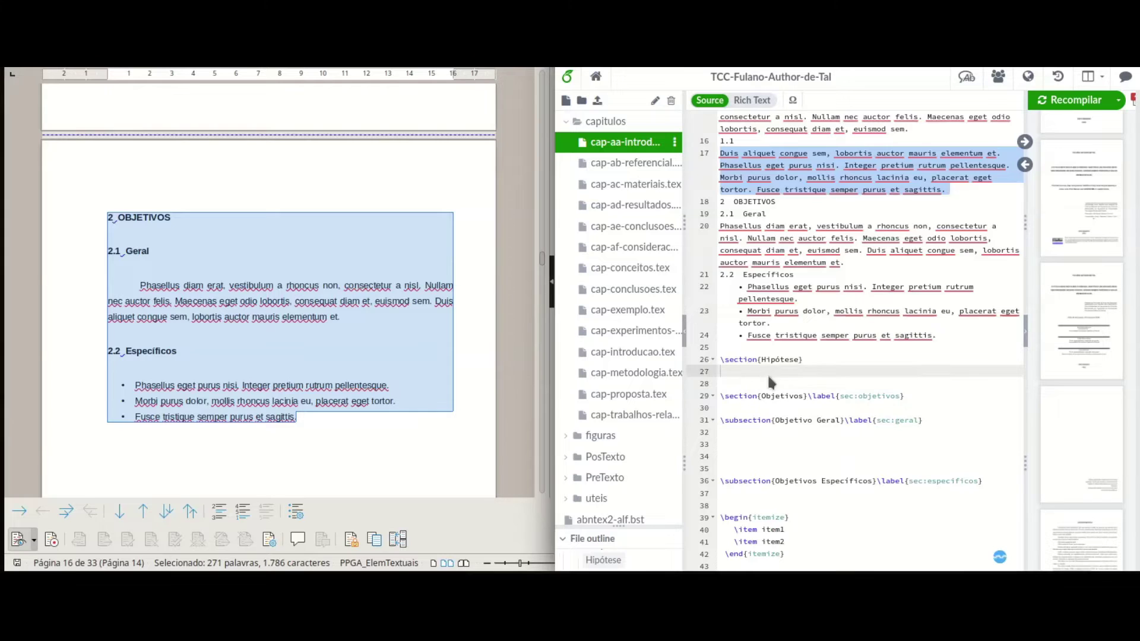
drag(767, 372, 767, 373)
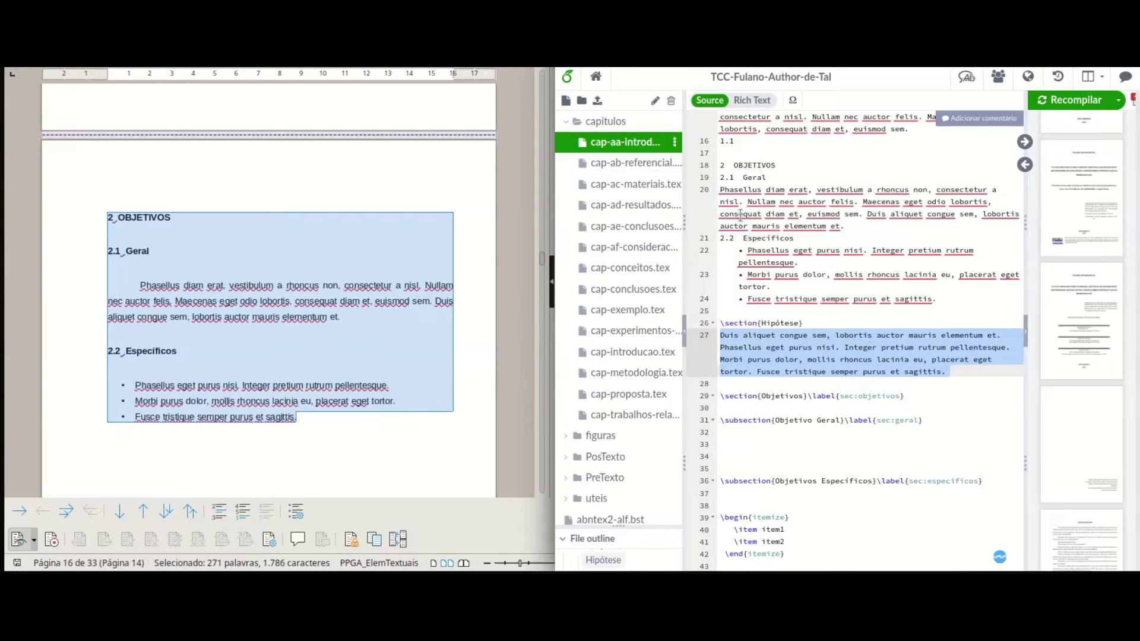
drag(719, 190, 779, 449)
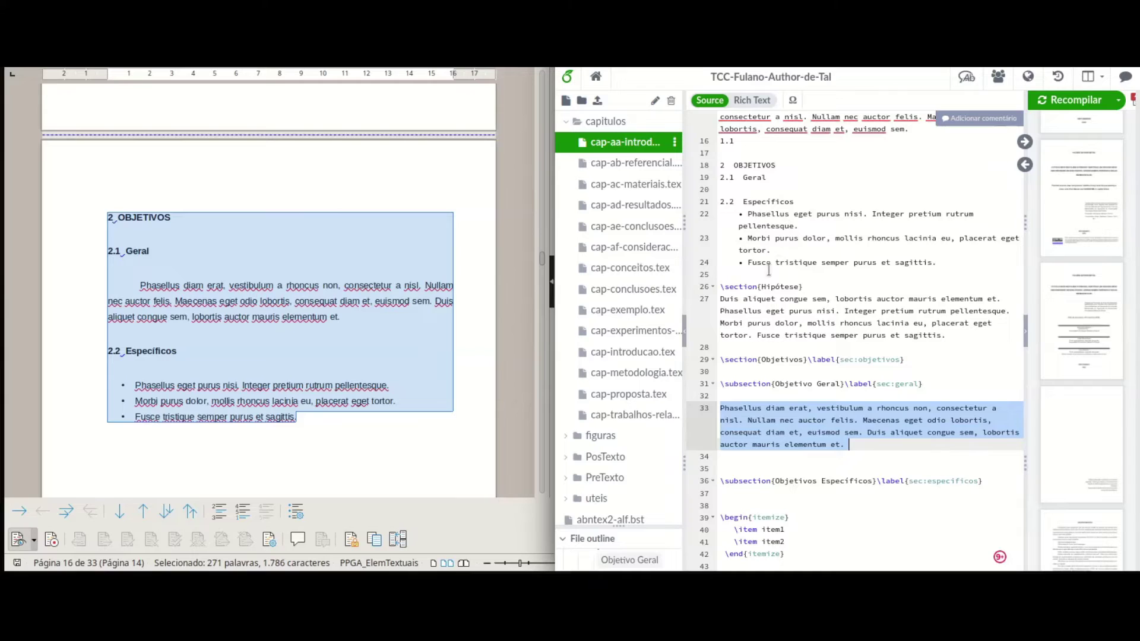
Clear the item1 and item2 placeholders in the Objetivos Específicos itemize list and add a third \item entry
scroll(800, 321, down, 3)
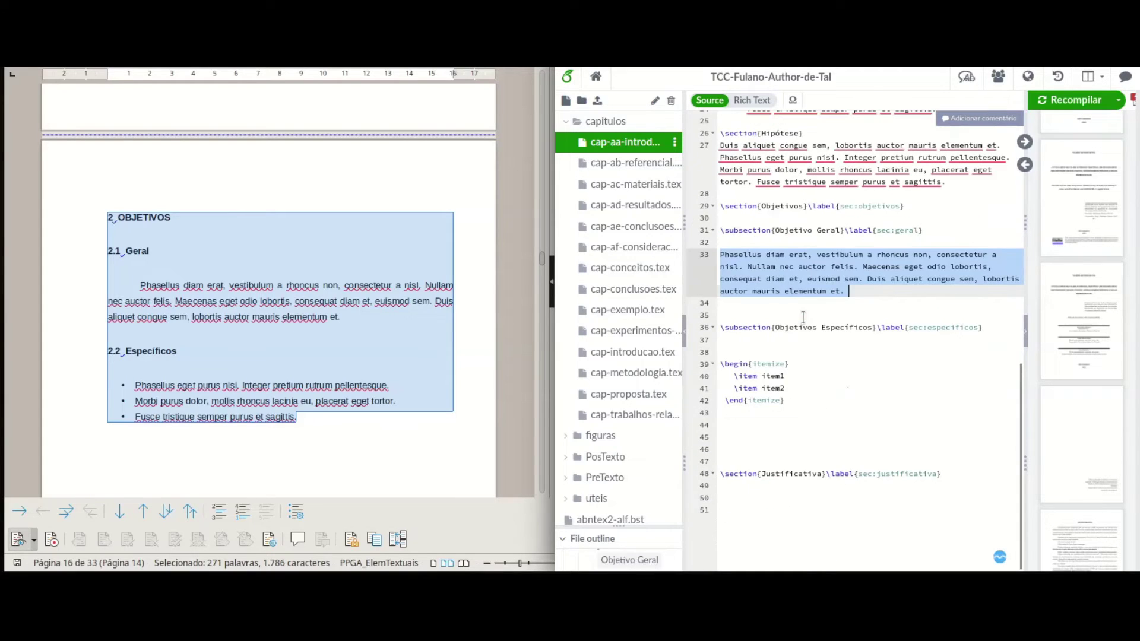
double_click(770, 376)
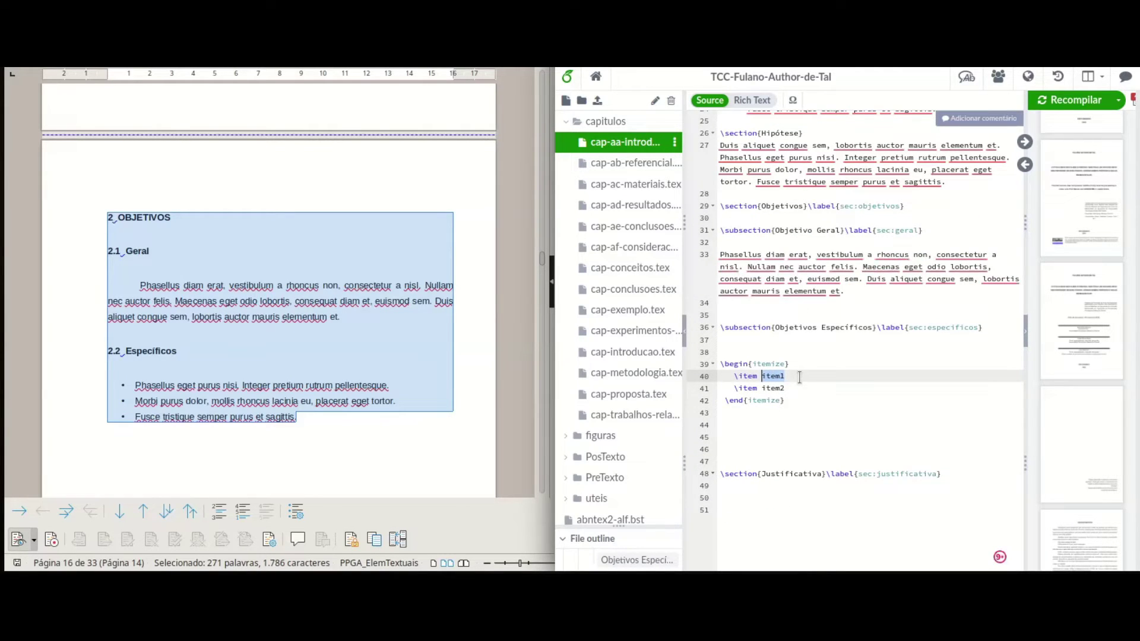
key(BackSpace)
double_click(772, 388)
key(BackSpace)
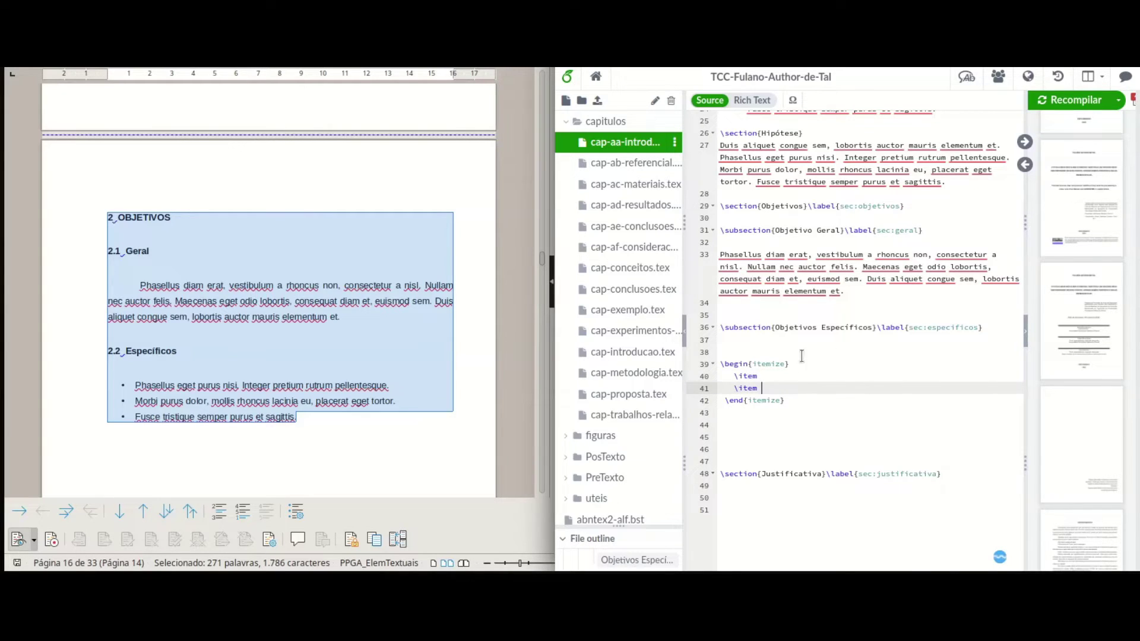
key(Return)
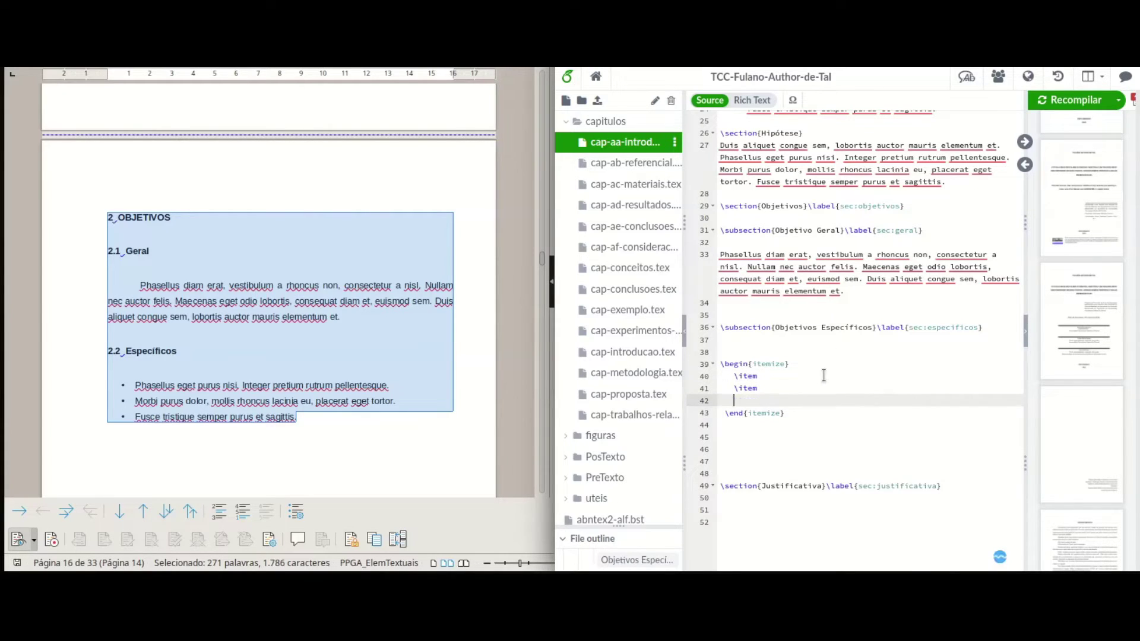
text(\)
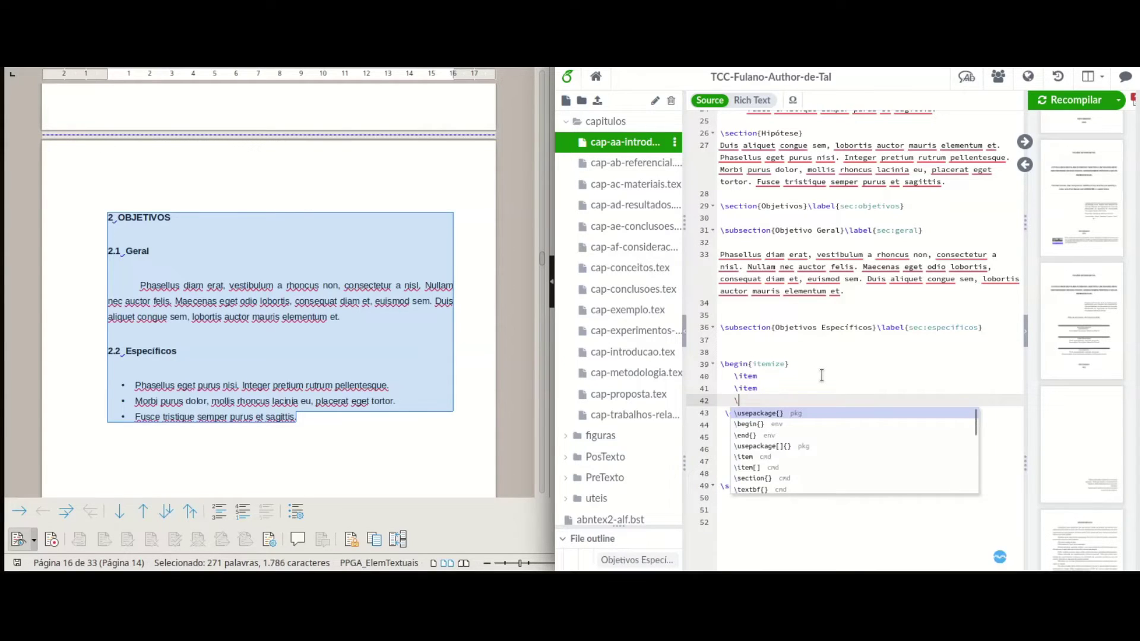
text(it)
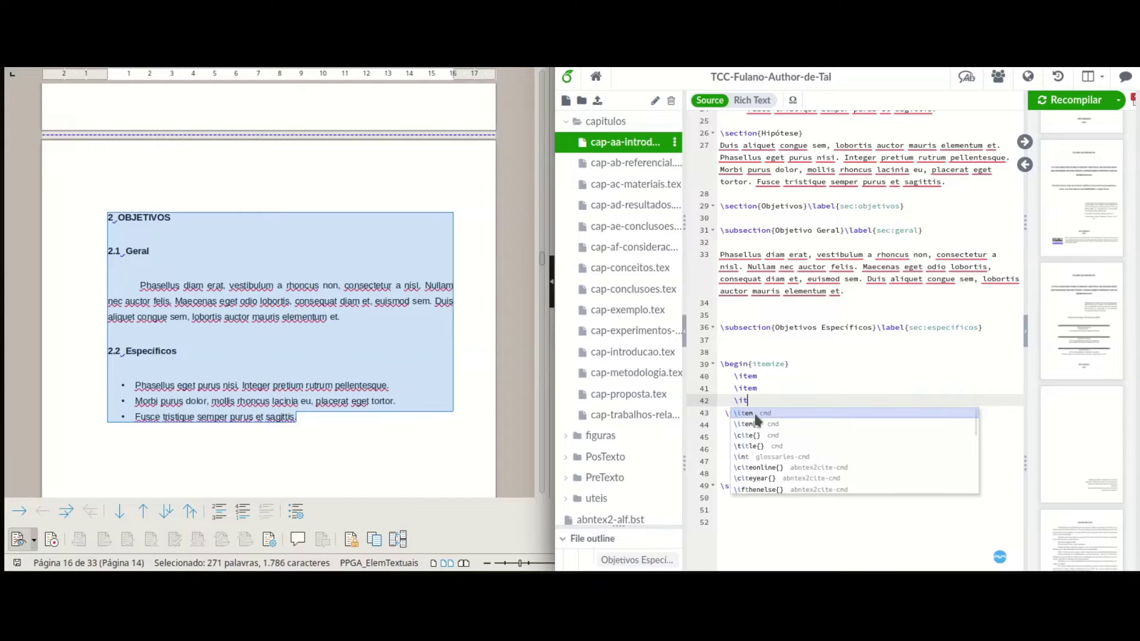
click(756, 413)
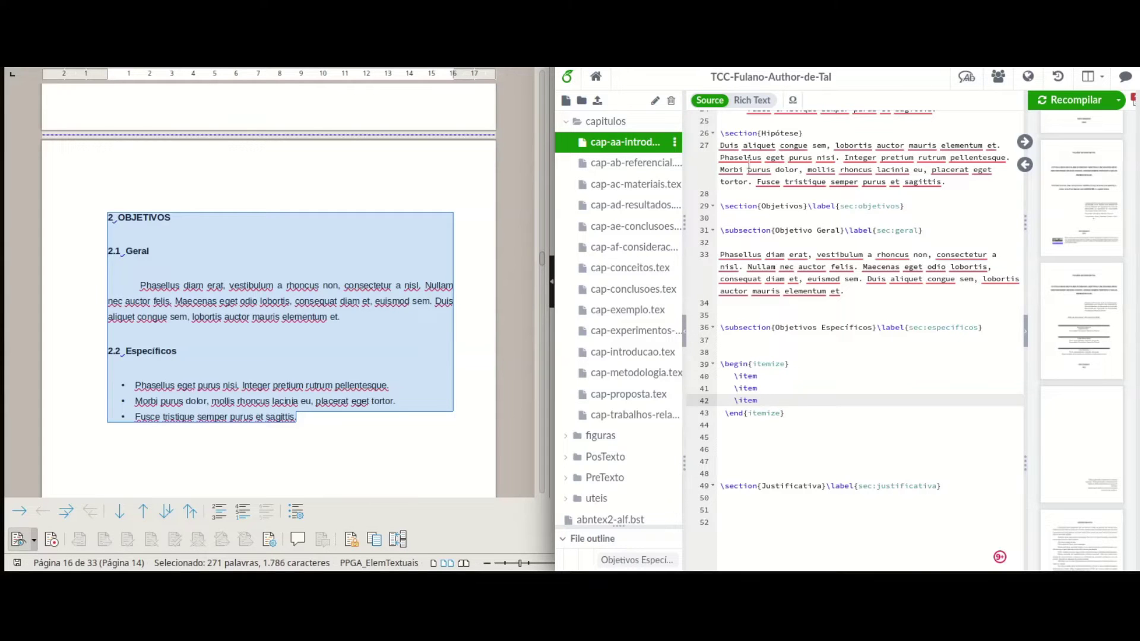
Move the three specific-objective sentences into the itemize entries, and delete the leftover numbered headings and bullet marks above the Hipótese section
scroll(794, 270, up, 3)
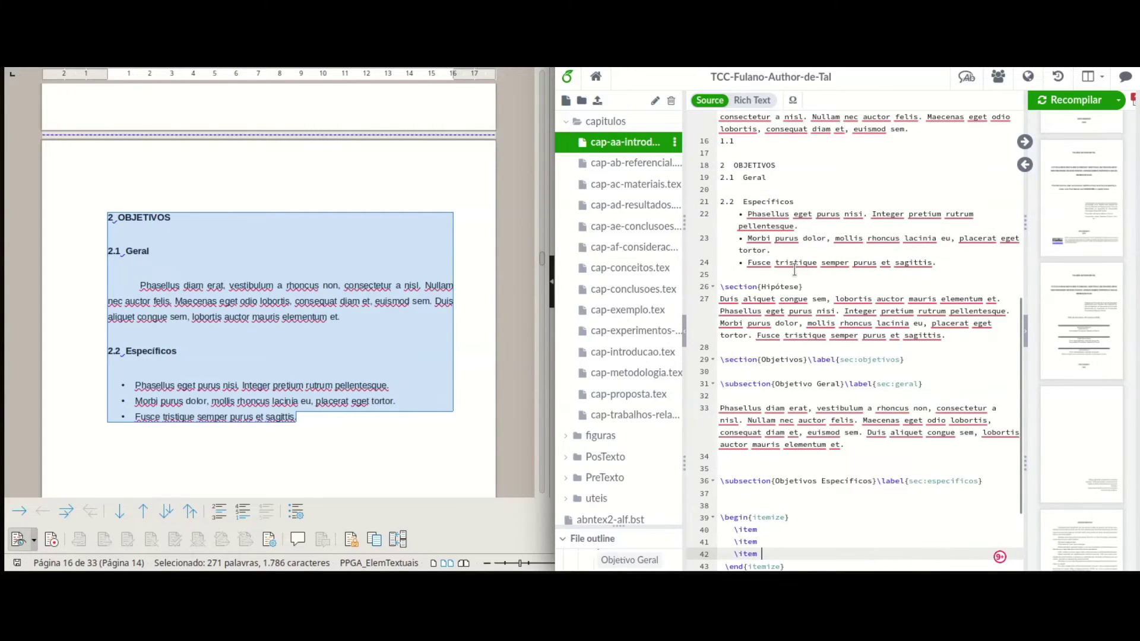
drag(746, 214, 786, 527)
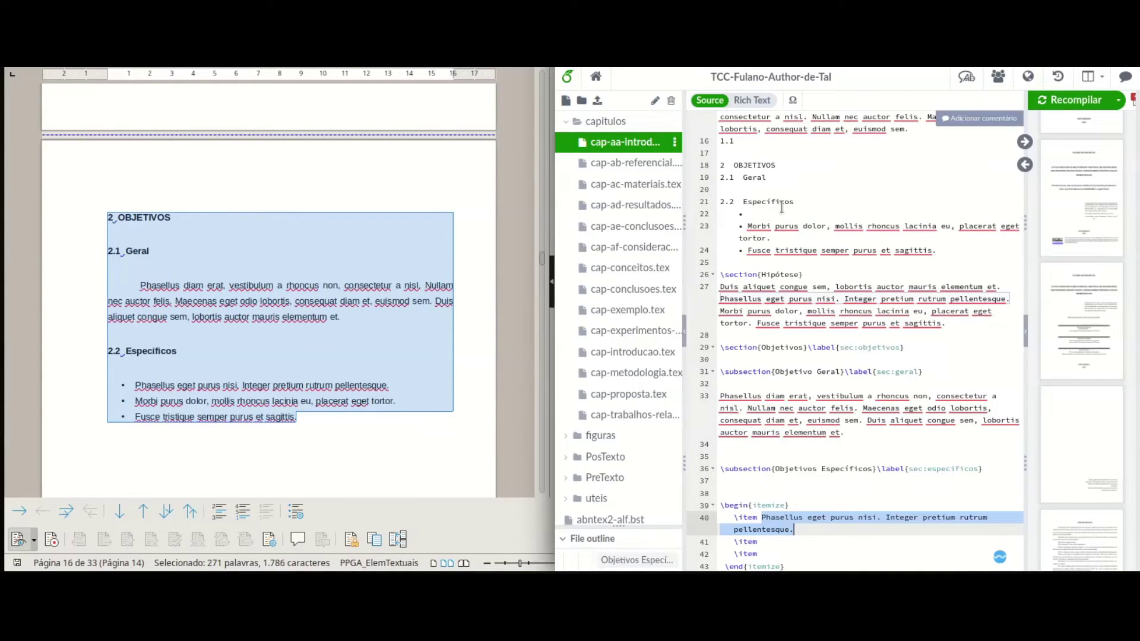
drag(747, 226, 799, 549)
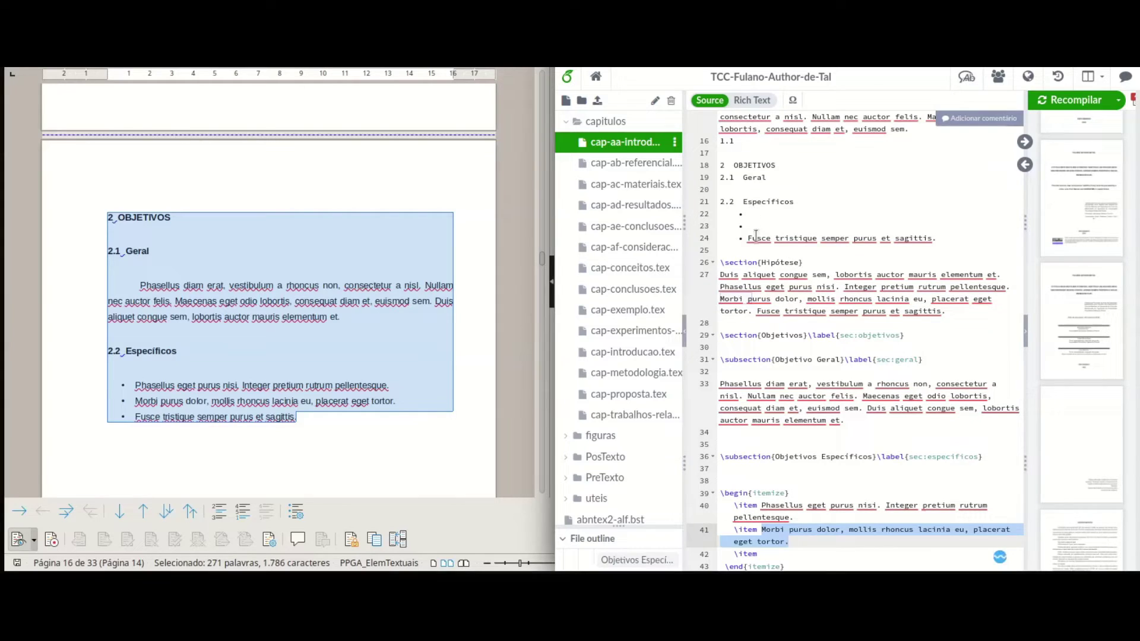
drag(748, 239, 935, 239)
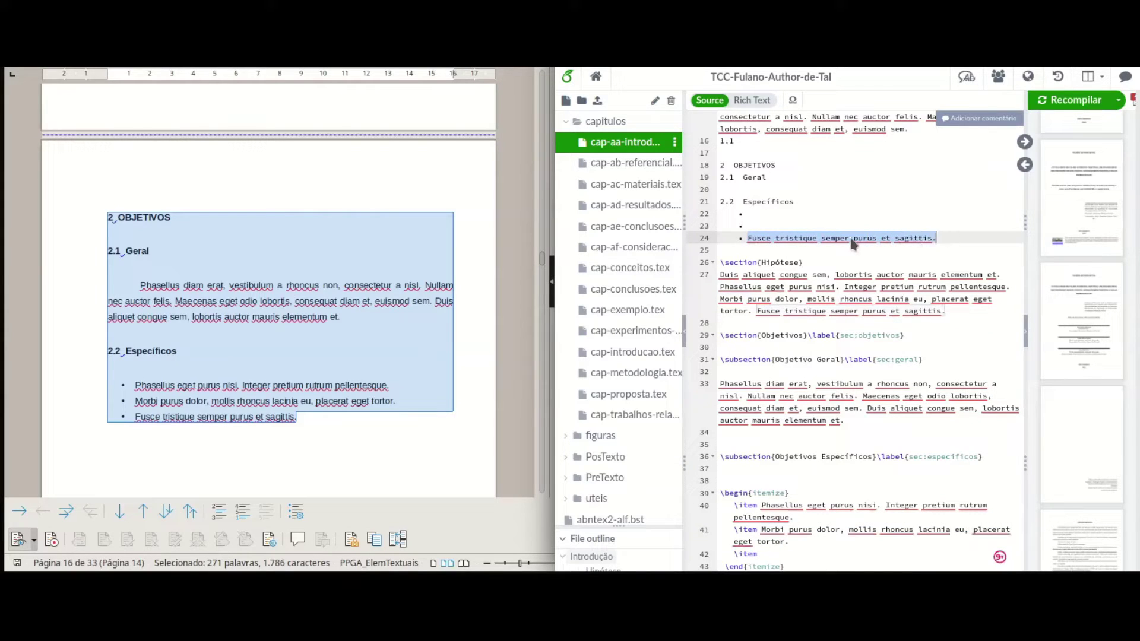
drag(848, 237, 803, 552)
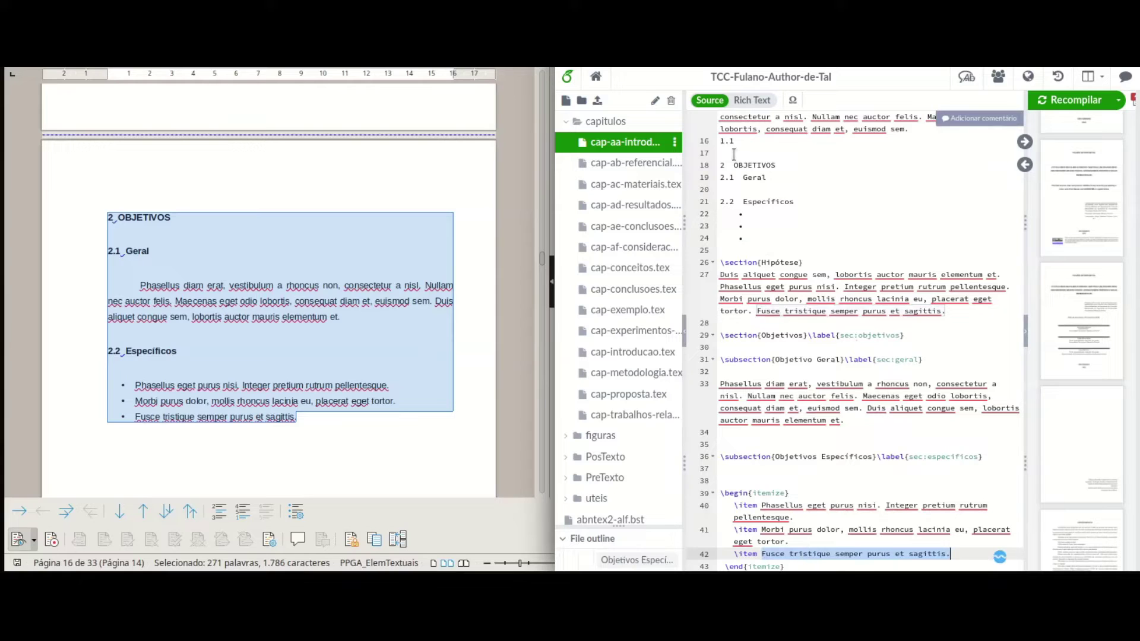
drag(721, 144, 809, 240)
key(BackSpace)
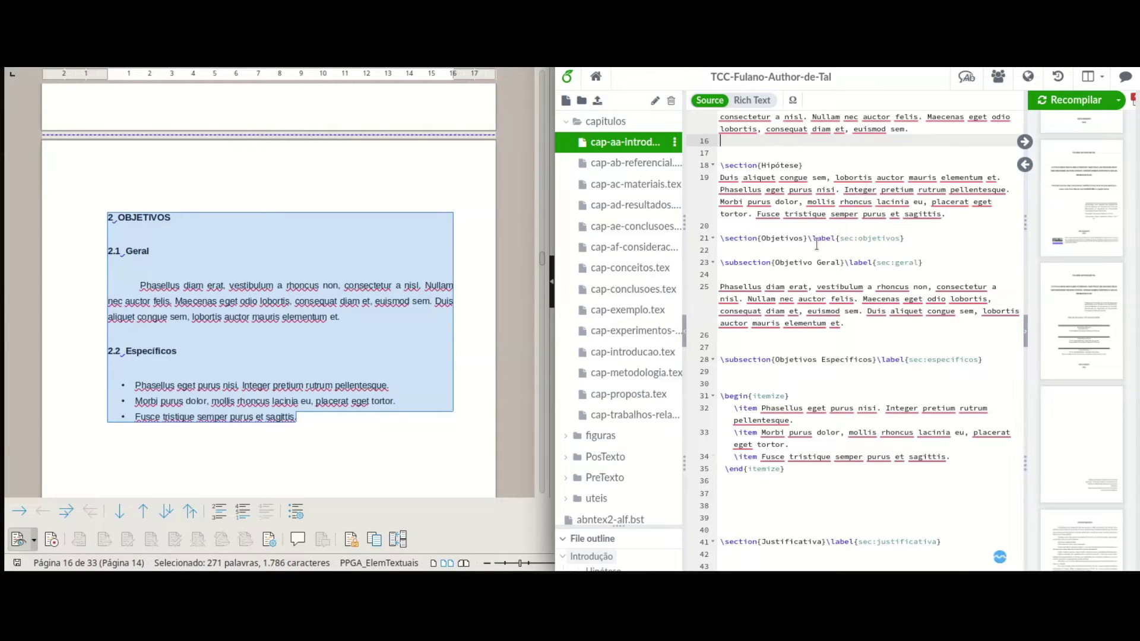
Comment out the Justificativa section line in the introduction chapter file with a % sign
scroll(816, 243, down, 3)
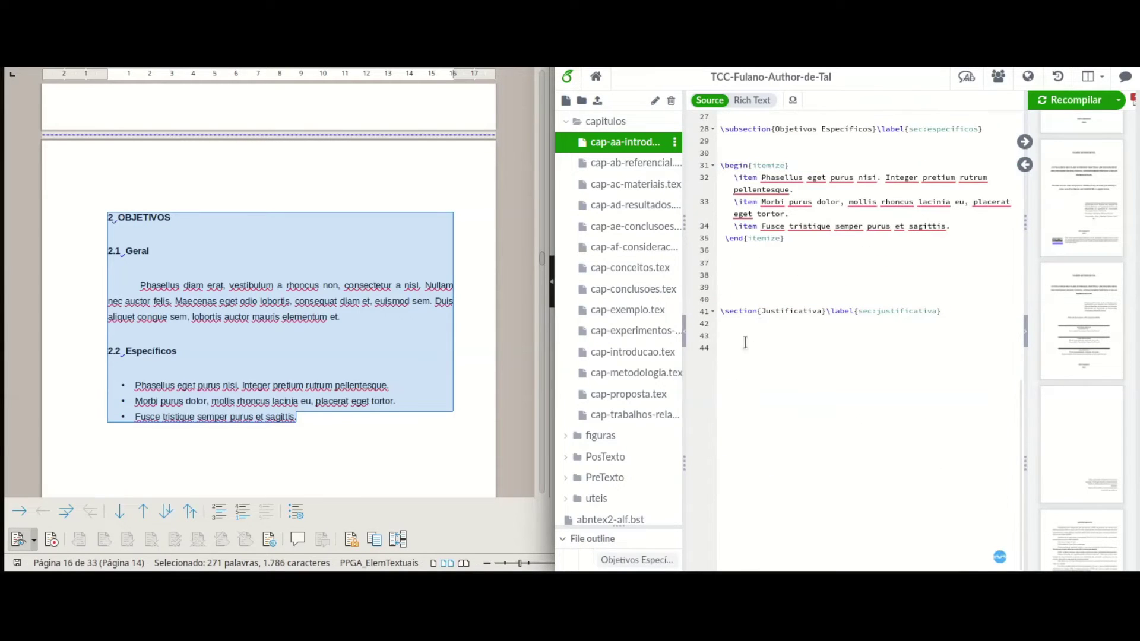
click(751, 333)
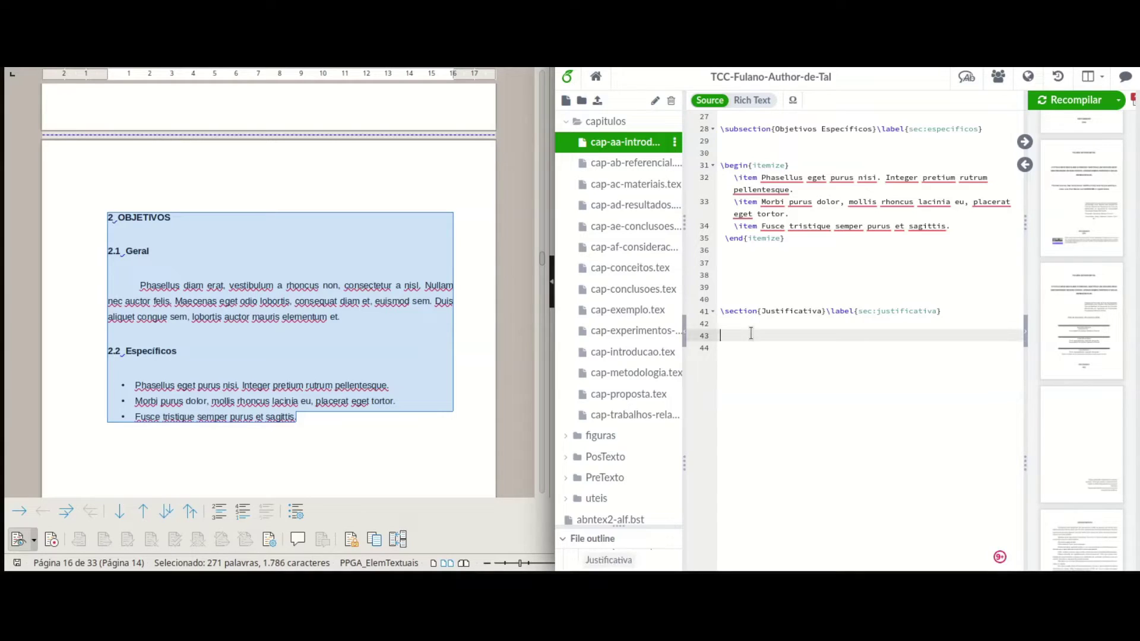
scroll(242, 318, down, 7)
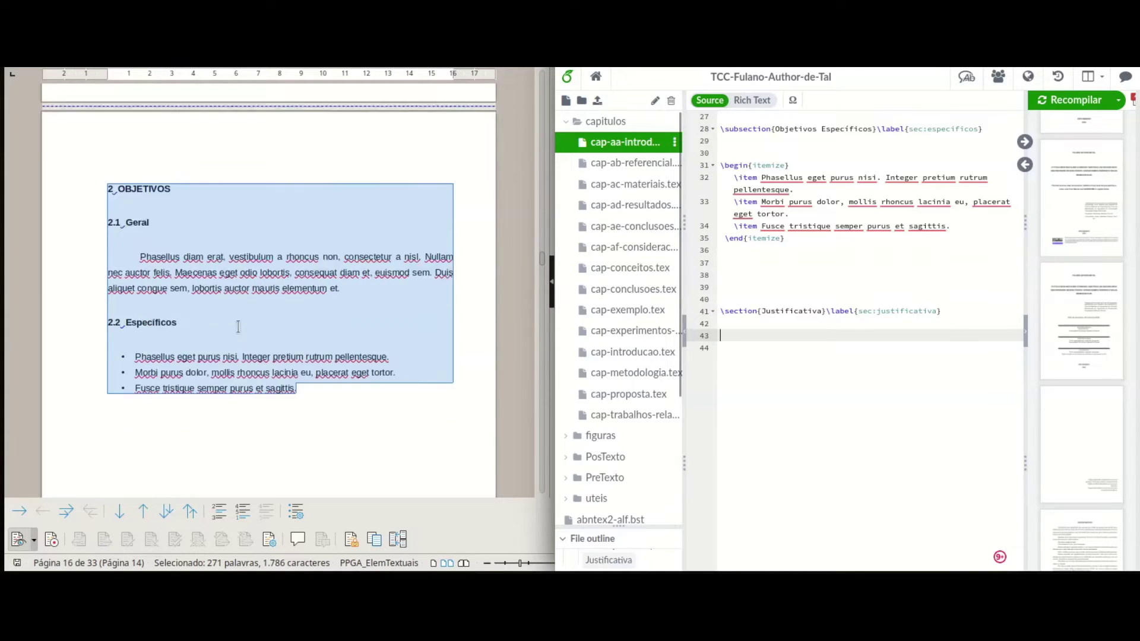
scroll(241, 318, down, 5)
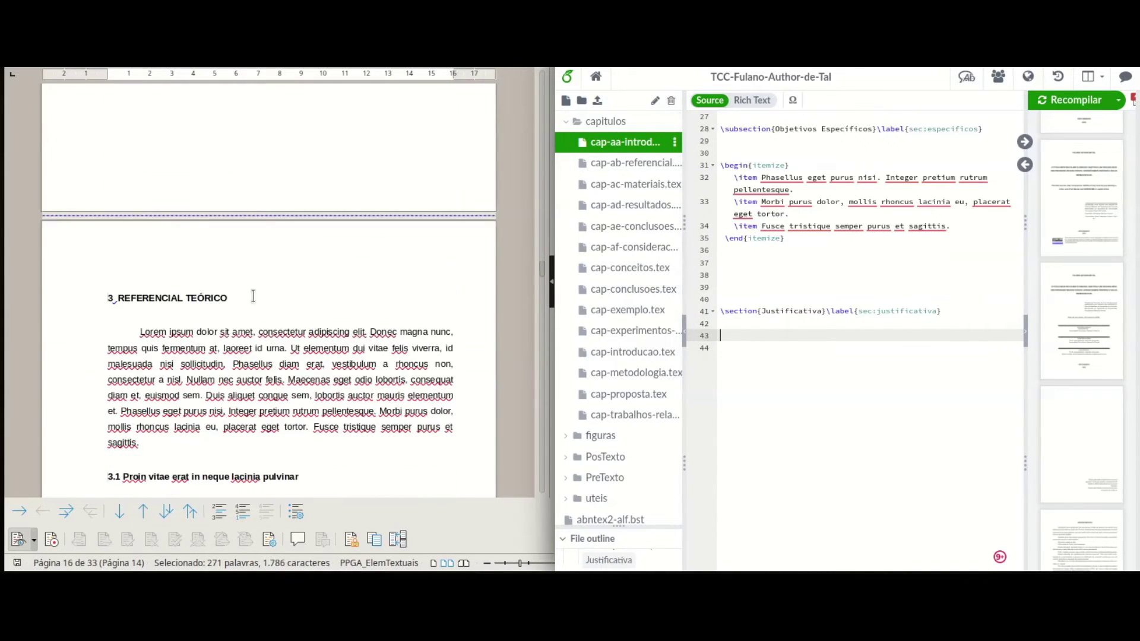
click(718, 312)
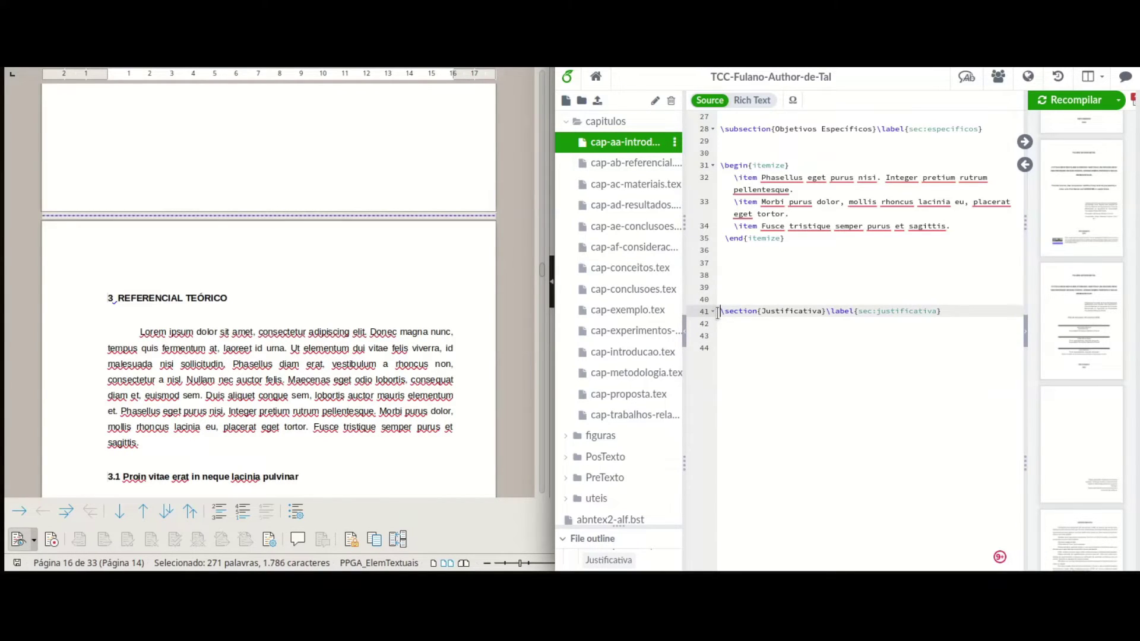
text(%)
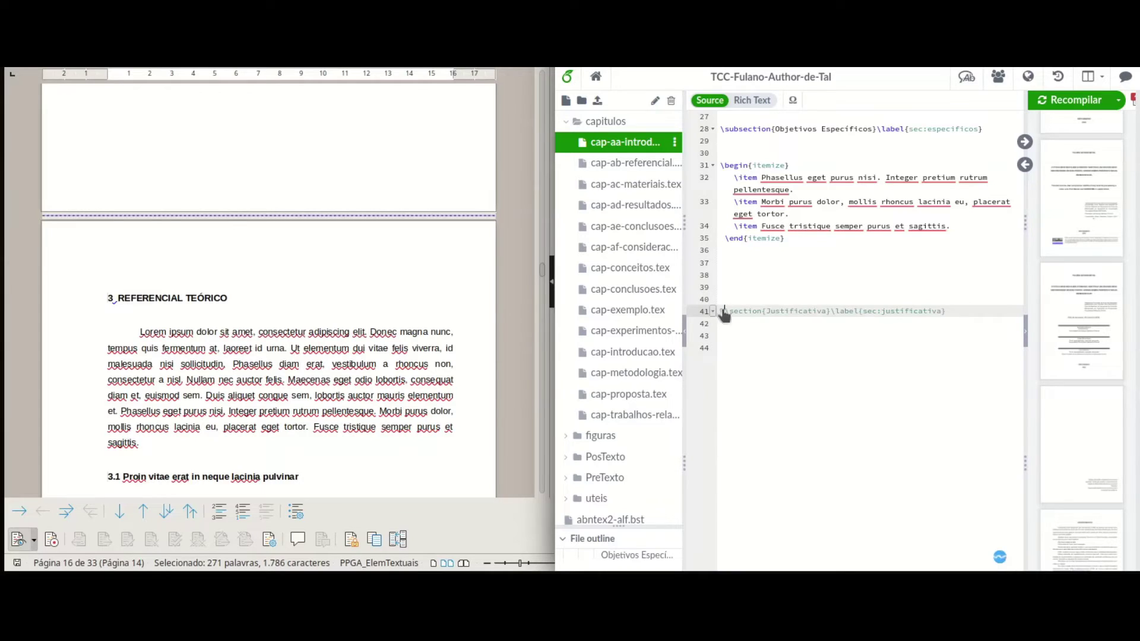
click(750, 270)
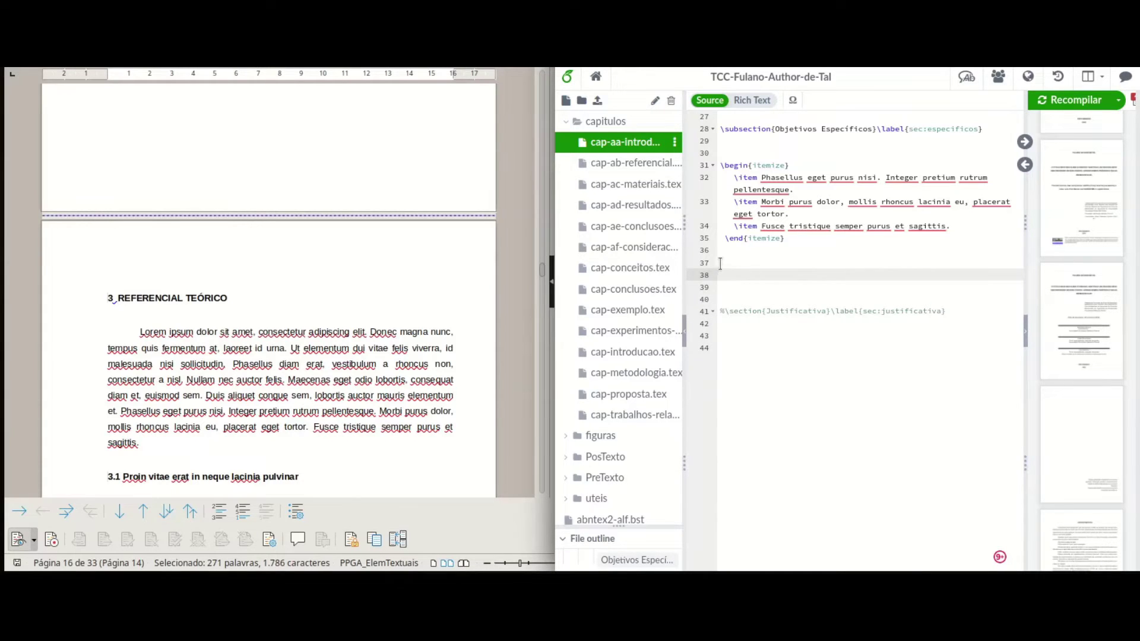
Copy the opening paragraph of REFERENCIAL TEÓRICO into cap-ab-referencial.tex below its \chapter line, followed by a line break
click(635, 162)
drag(140, 331, 169, 433)
key(ctrl+c)
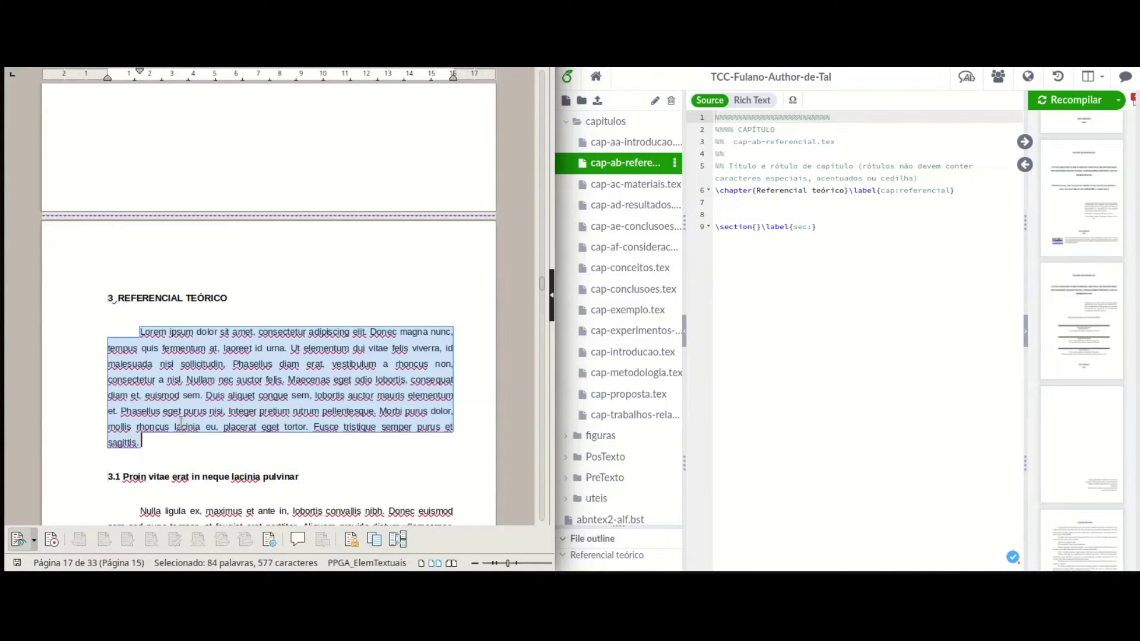
click(745, 209)
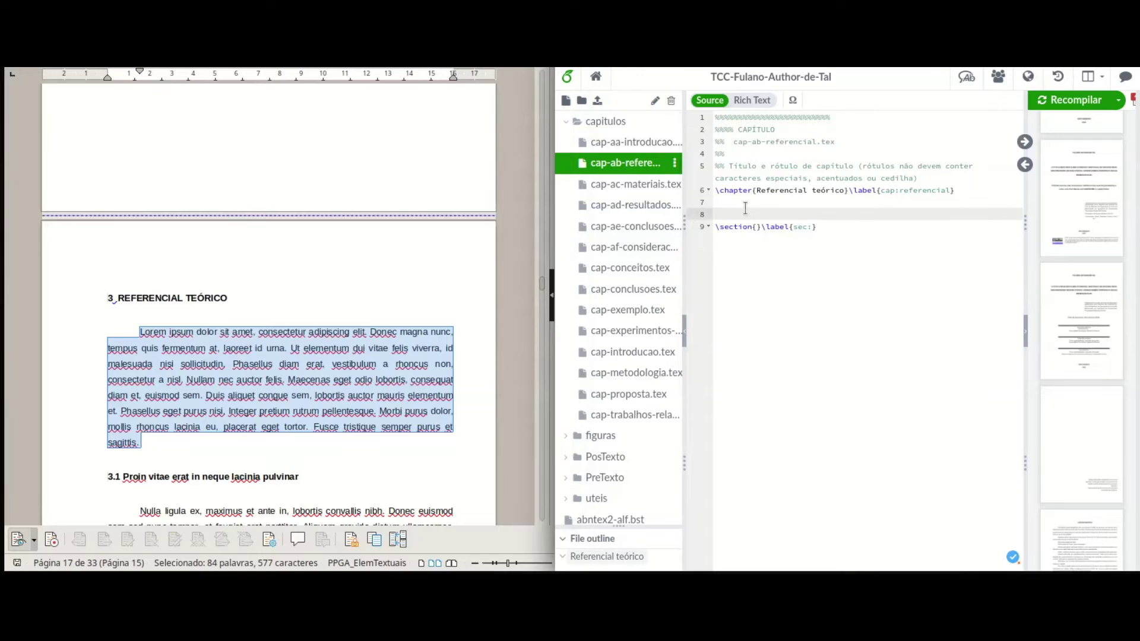
key(ctrl+v)
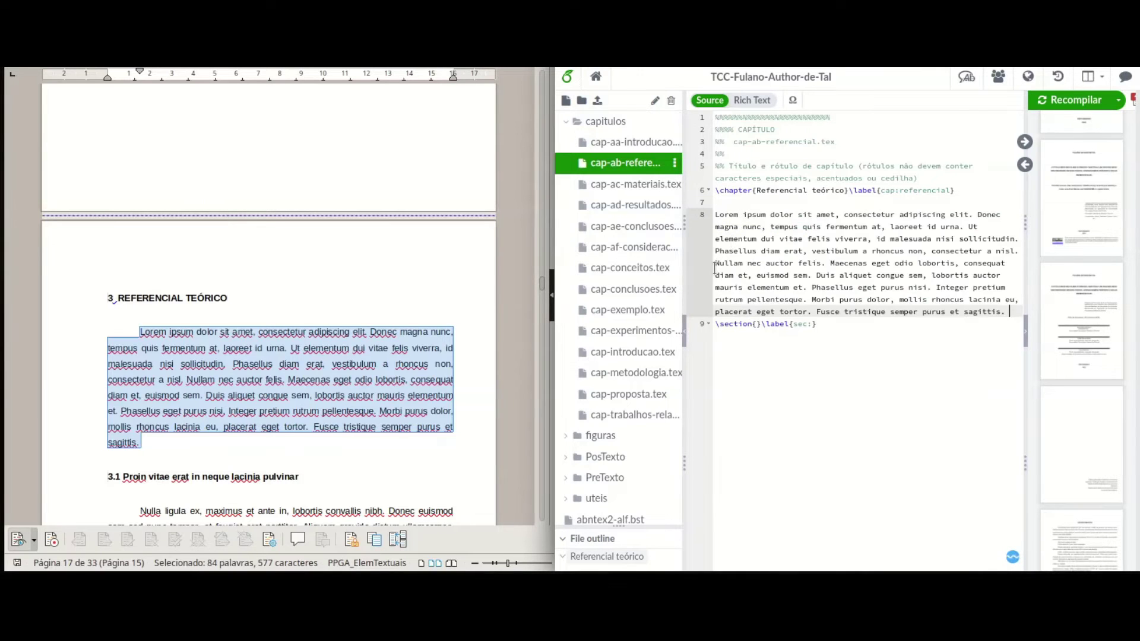
key(Return)
Copy the thesis text from heading 3.1 to the end of chapter 3 and paste it two lines below the empty \section command
scroll(169, 477, down, 1)
scroll(168, 477, down, 1)
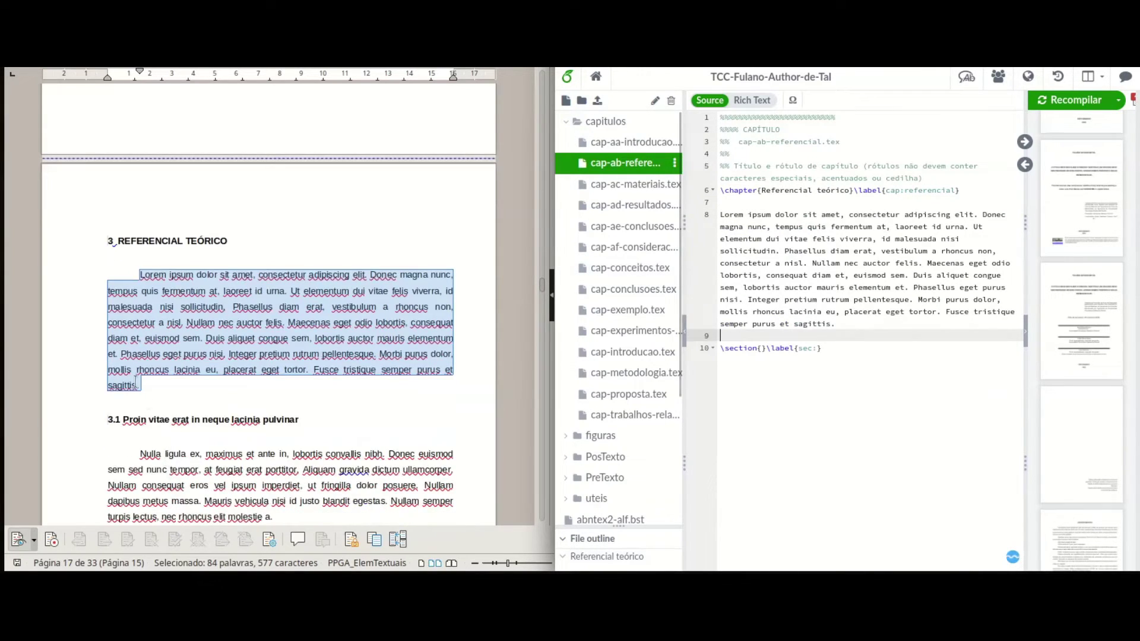
drag(107, 416, 327, 310)
scroll(326, 291, down, 3)
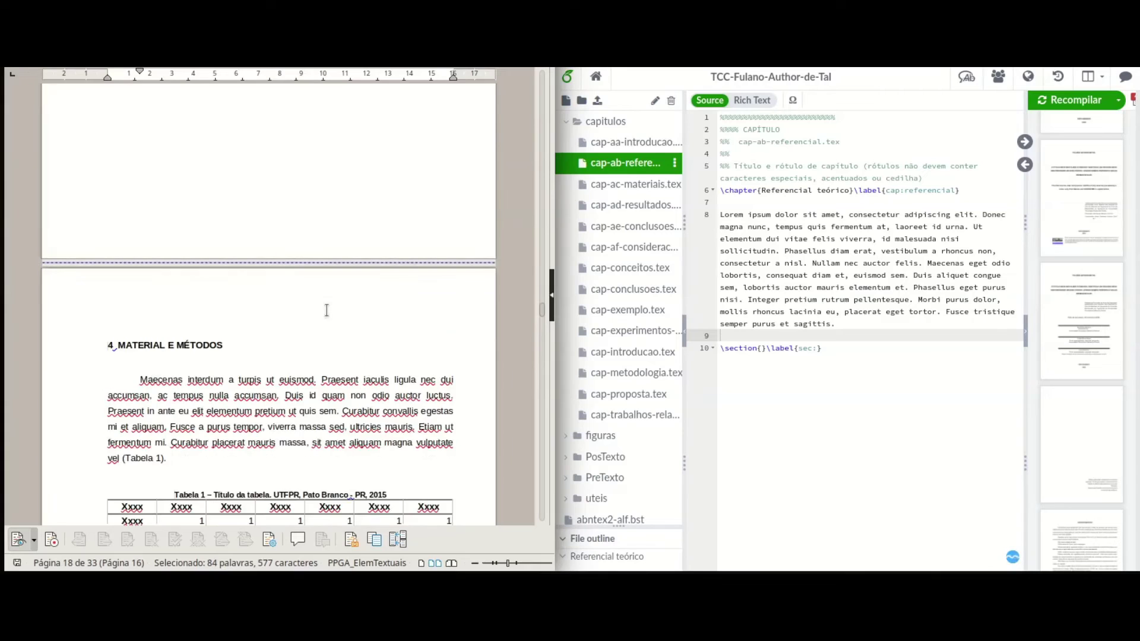
scroll(321, 228, up, 6)
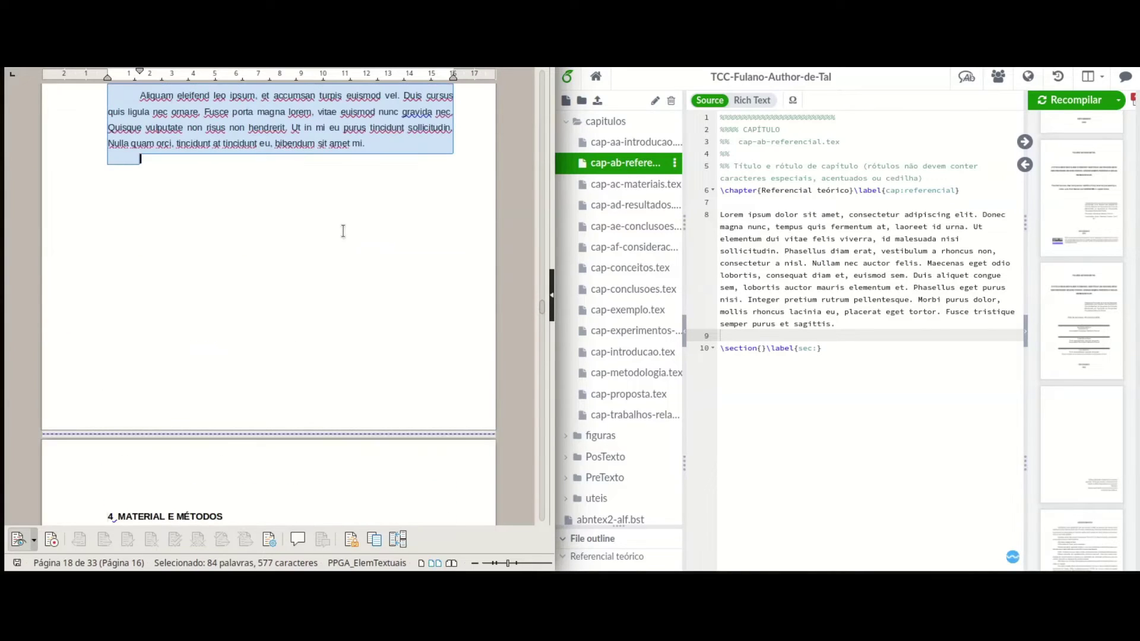
shift+click(376, 144)
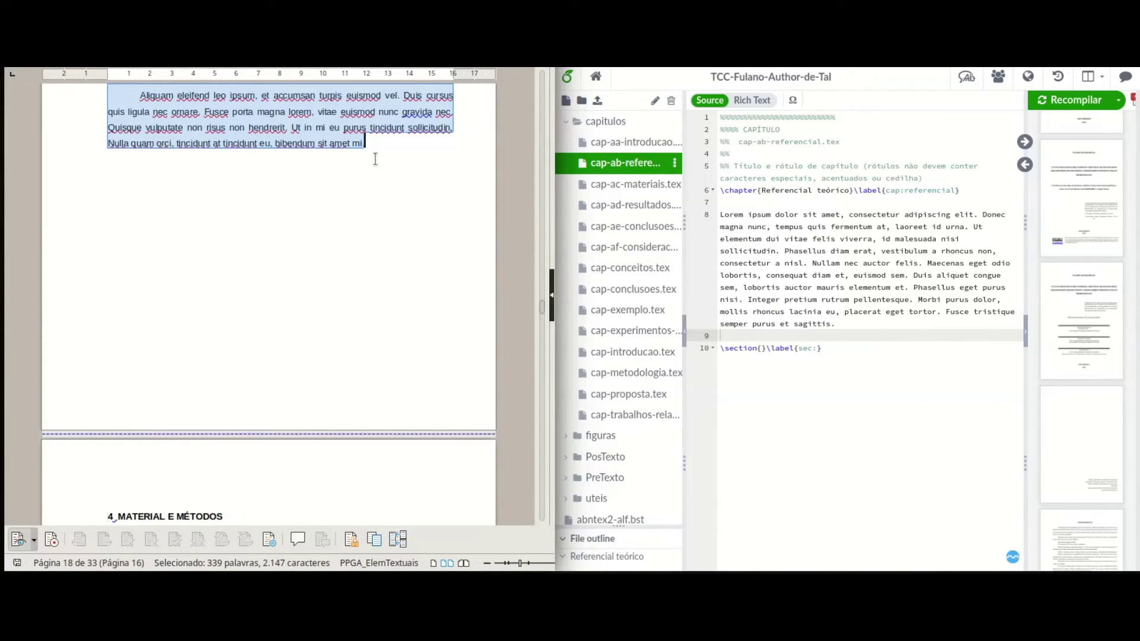
click(850, 351)
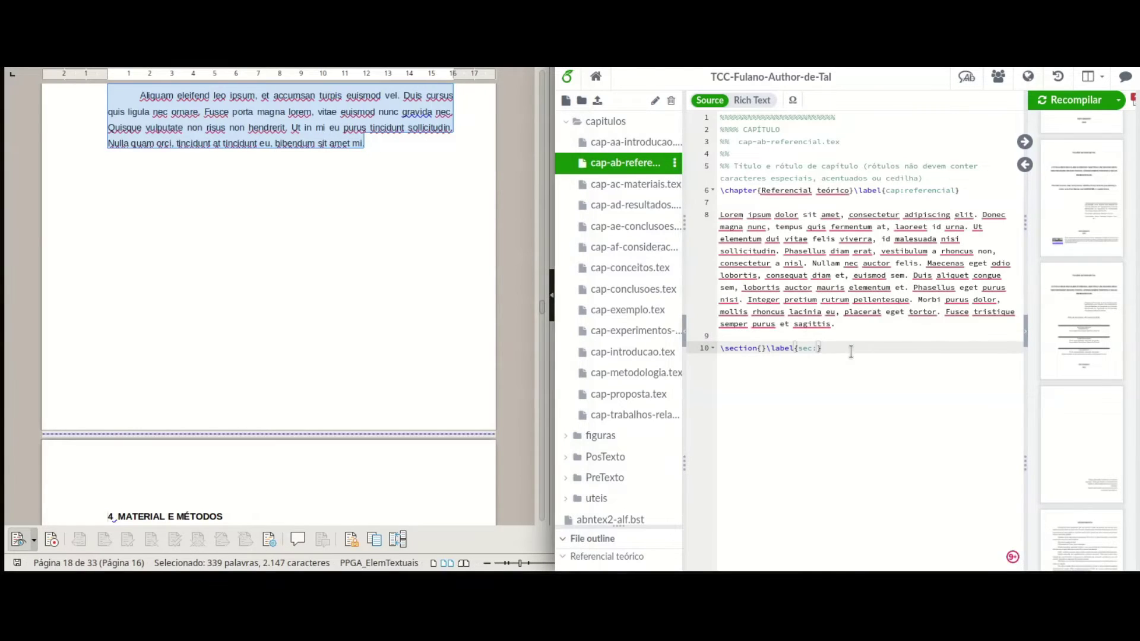
key(Return)
key(Return)
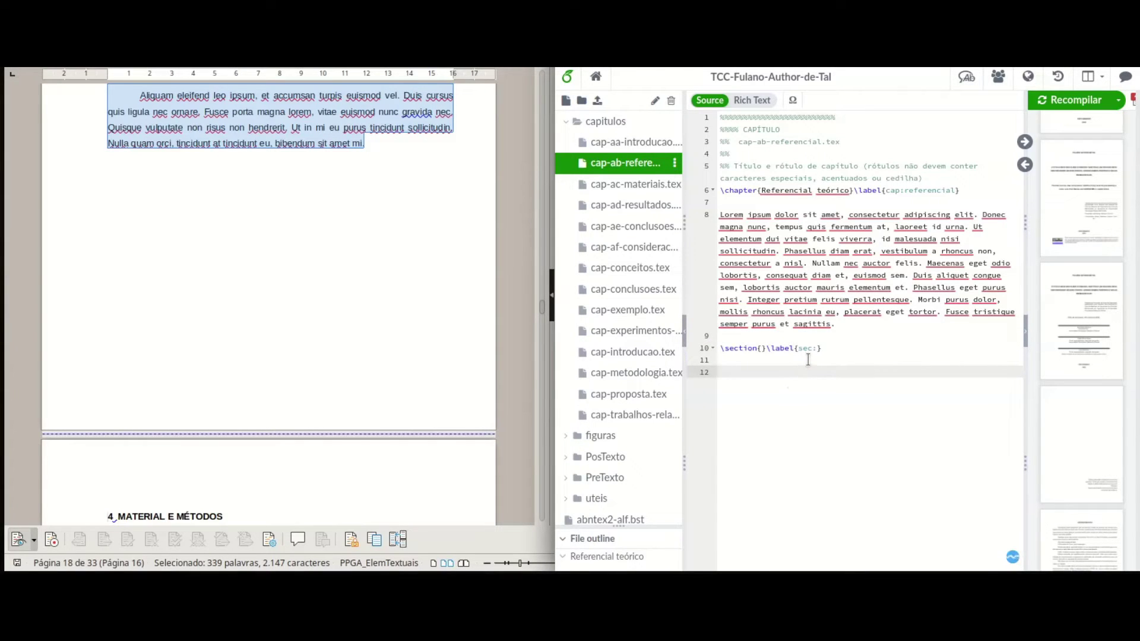
key(ctrl+v)
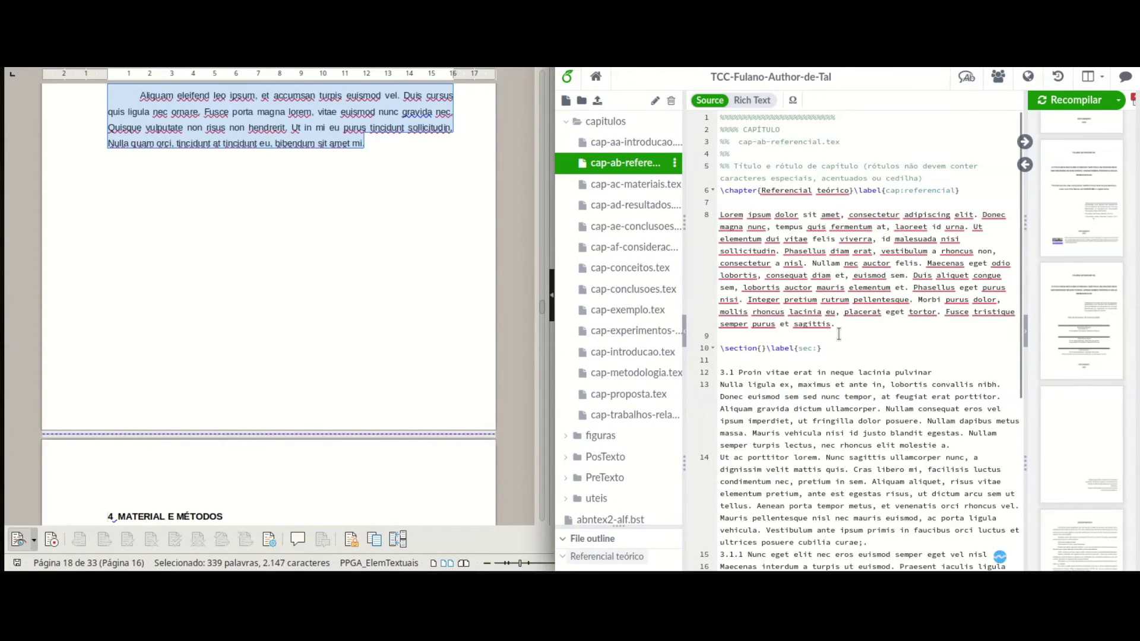
Move the title "Proin vitae erat in neque lacinia pulvinar" into the \section braces and delete the leftover 3.1 line
drag(737, 372, 949, 373)
drag(828, 372, 779, 357)
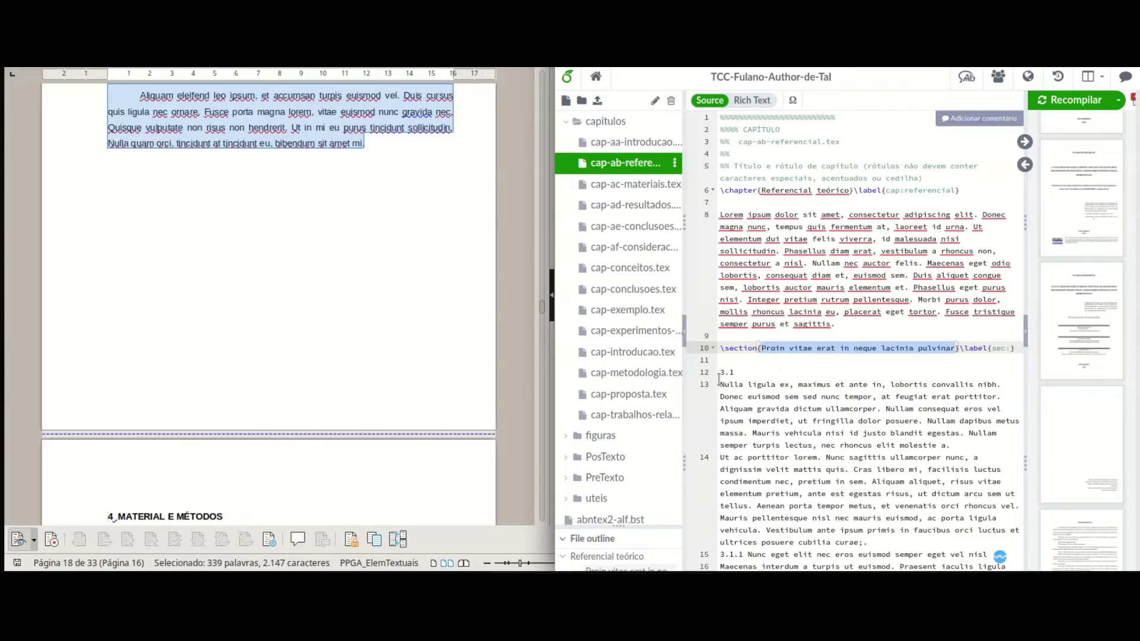
click(722, 373)
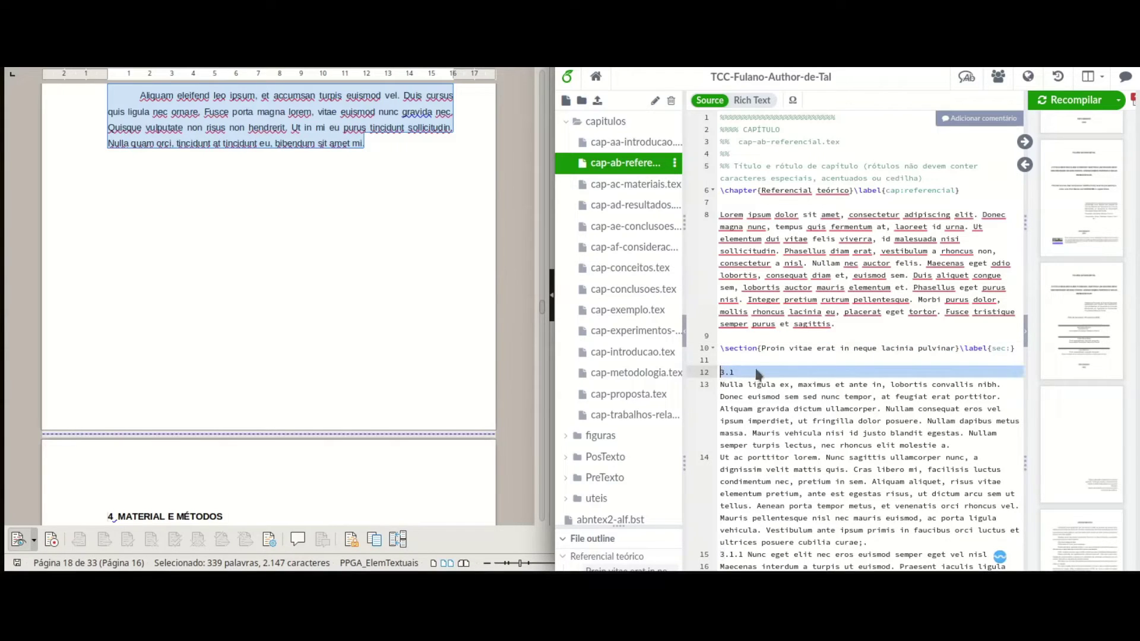
key(ctrl+d)
Add a \subsection{} command above the 3.1.1 heading and move the title "Nunc eget elit nec eros euismod semper eget vel nisl" into its braces
scroll(831, 356, down, 4)
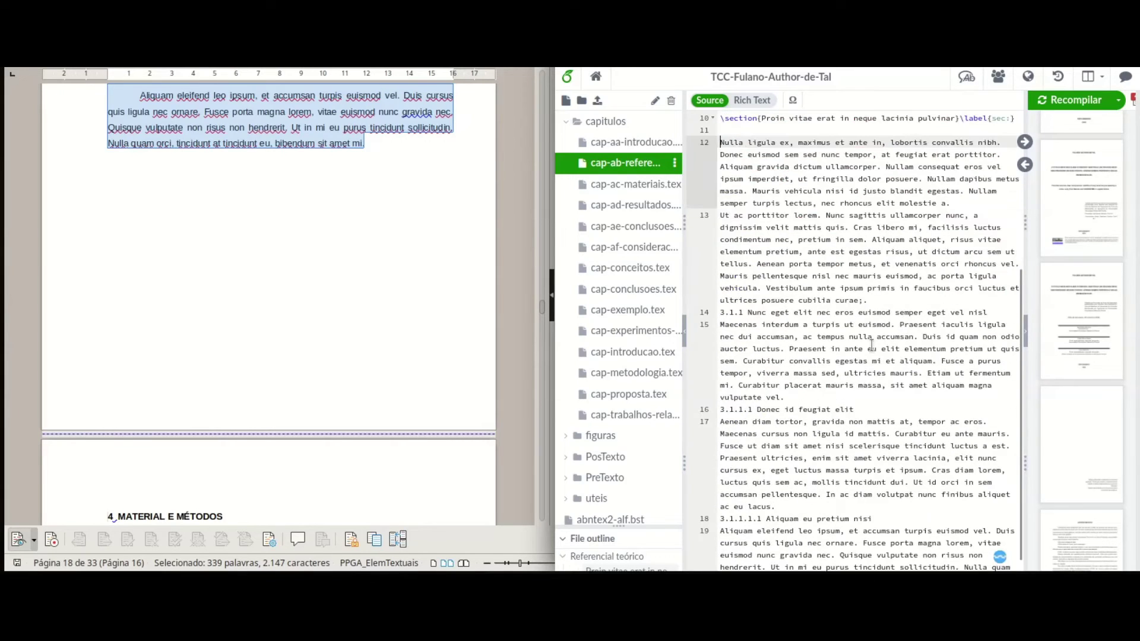
scroll(716, 166, up, 2)
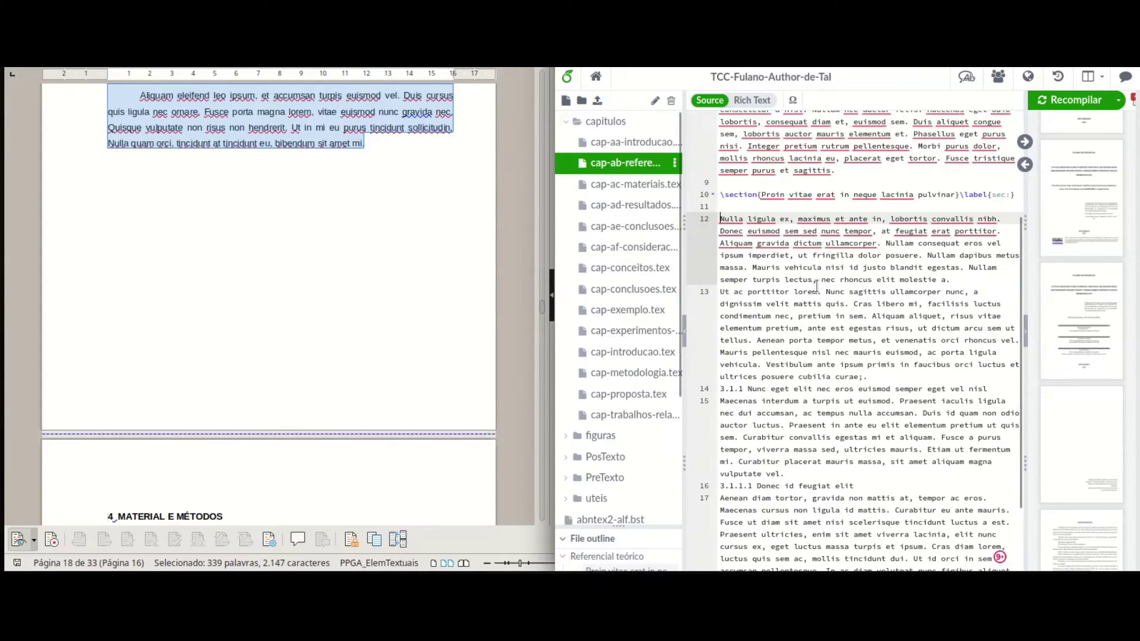
click(880, 379)
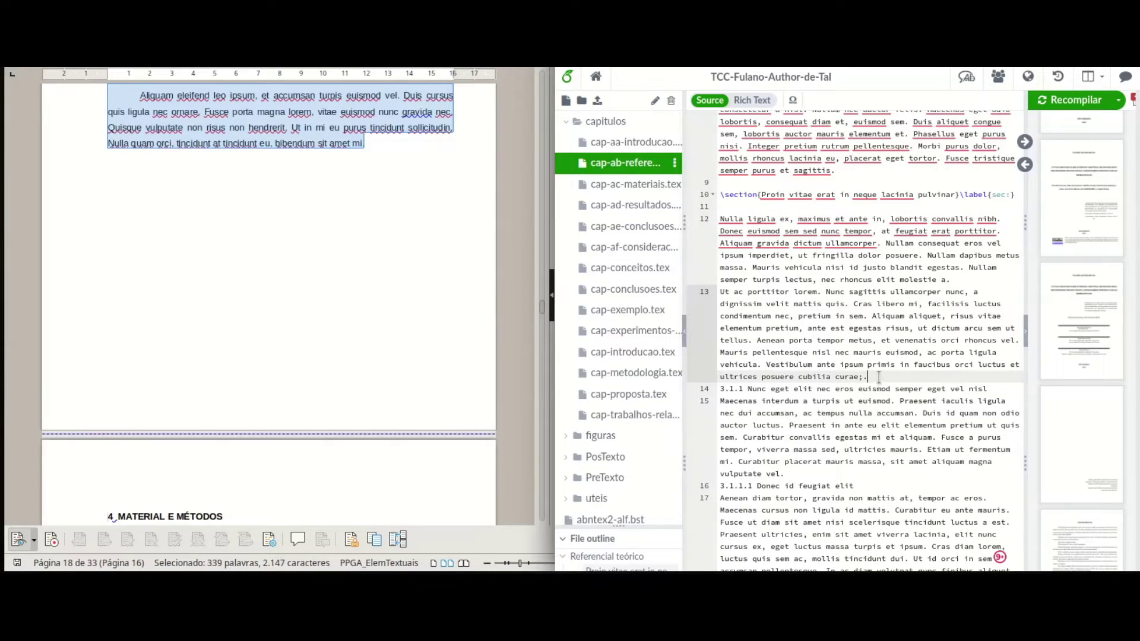
key(Return)
key(Return)
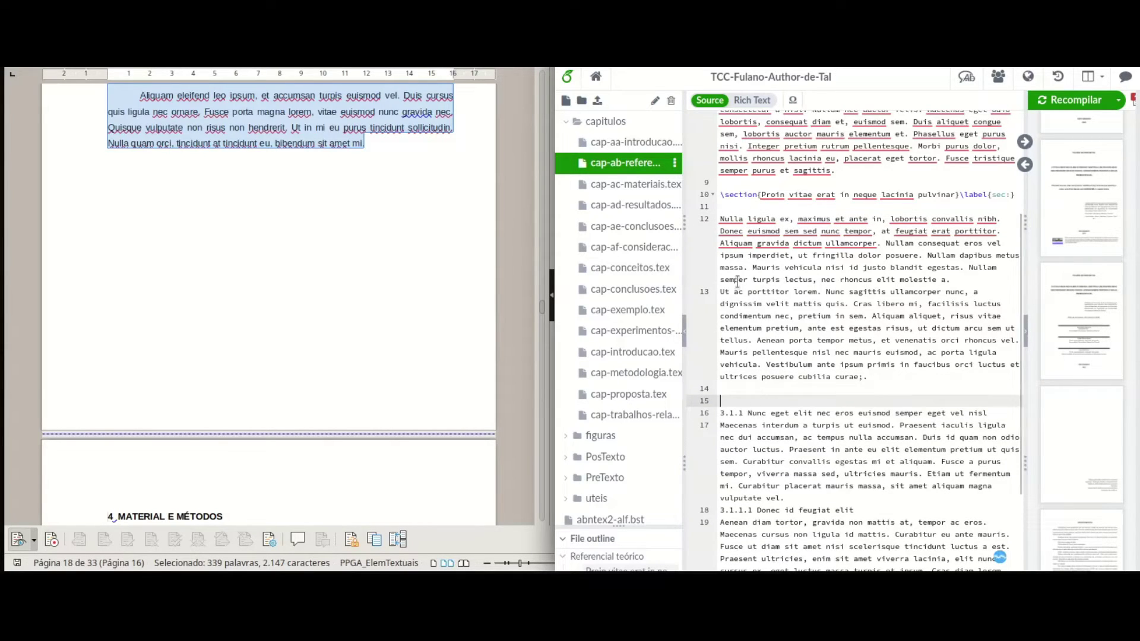
text(\su)
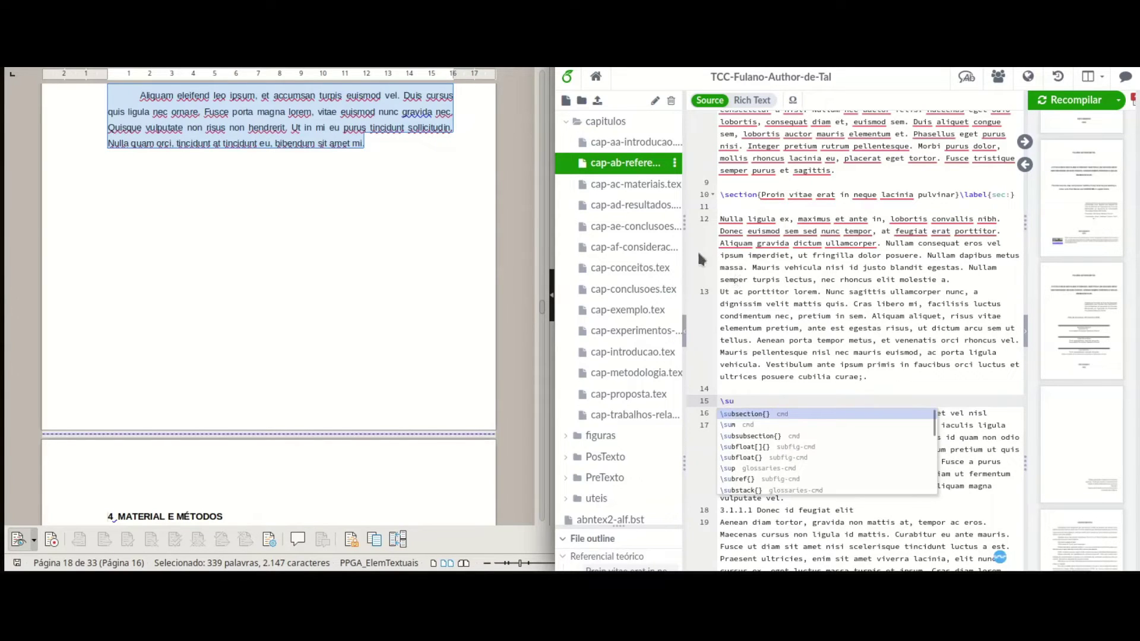
click(771, 413)
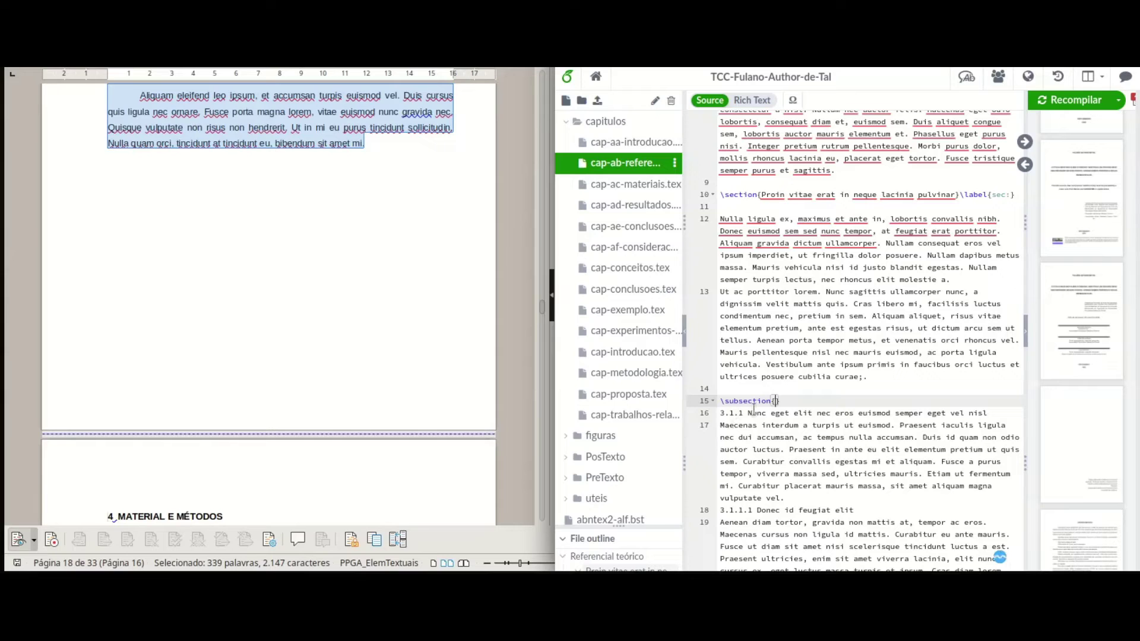
drag(748, 412, 992, 413)
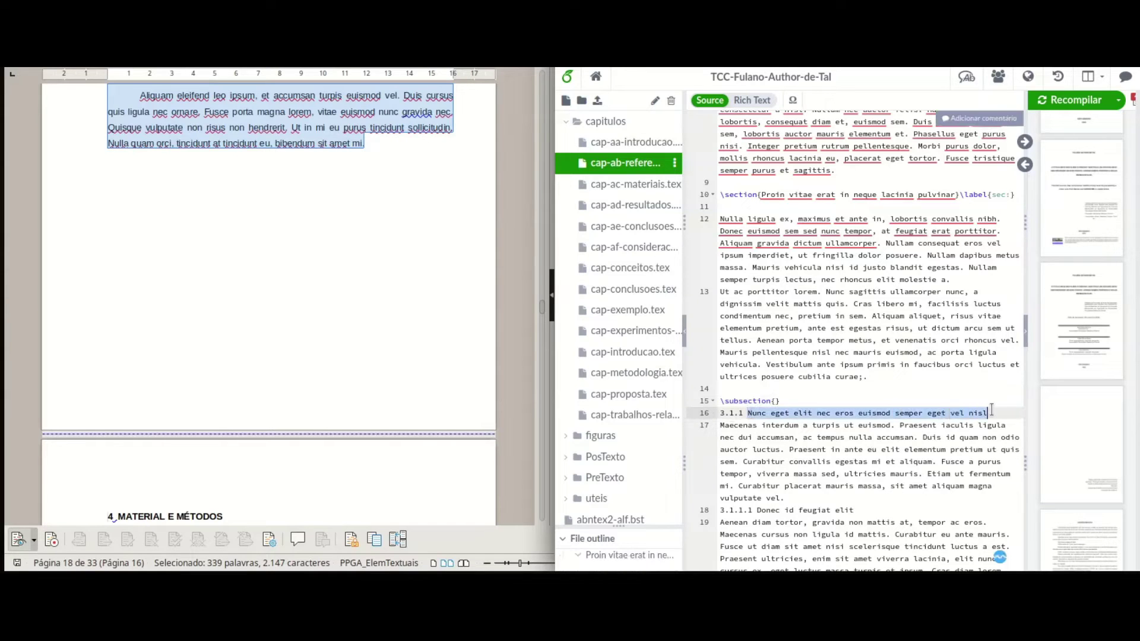
drag(809, 413, 775, 408)
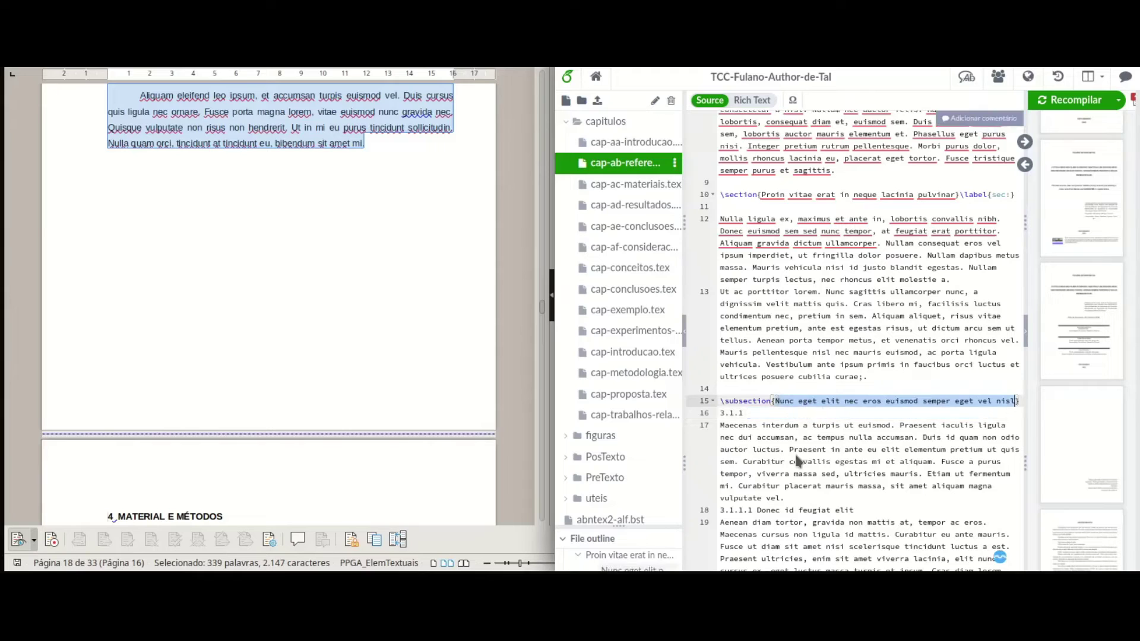
Add a \subsubsection{} command above the 3.1.1.1 heading and move the title "Donec id feugiat elit" into its braces
click(793, 497)
key(Return)
key(Return)
key(Return)
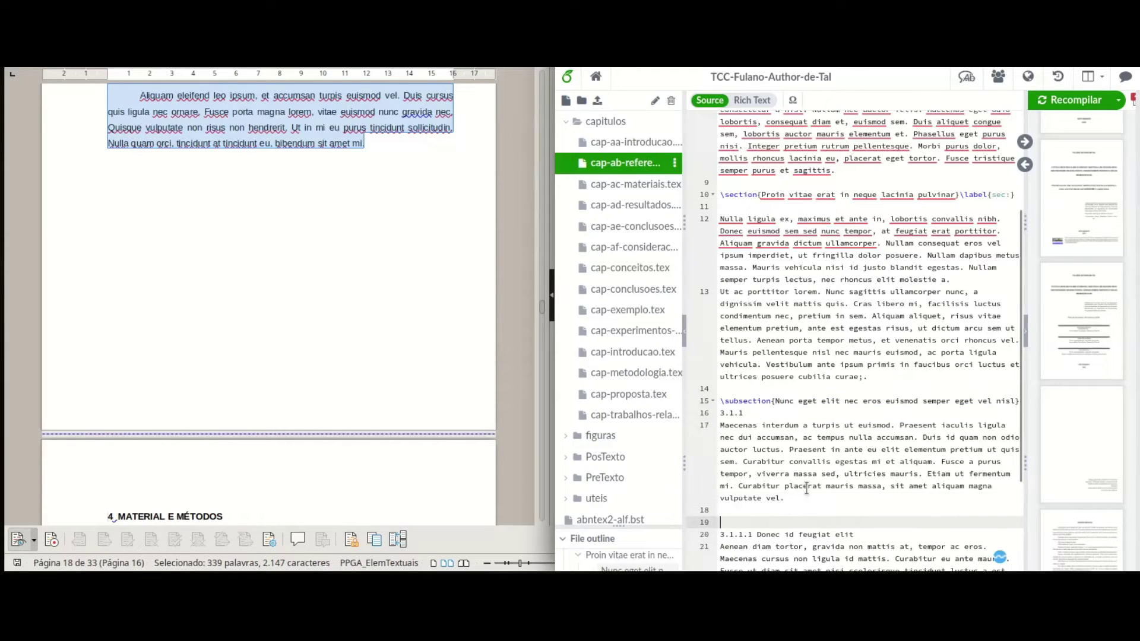
text(\su)
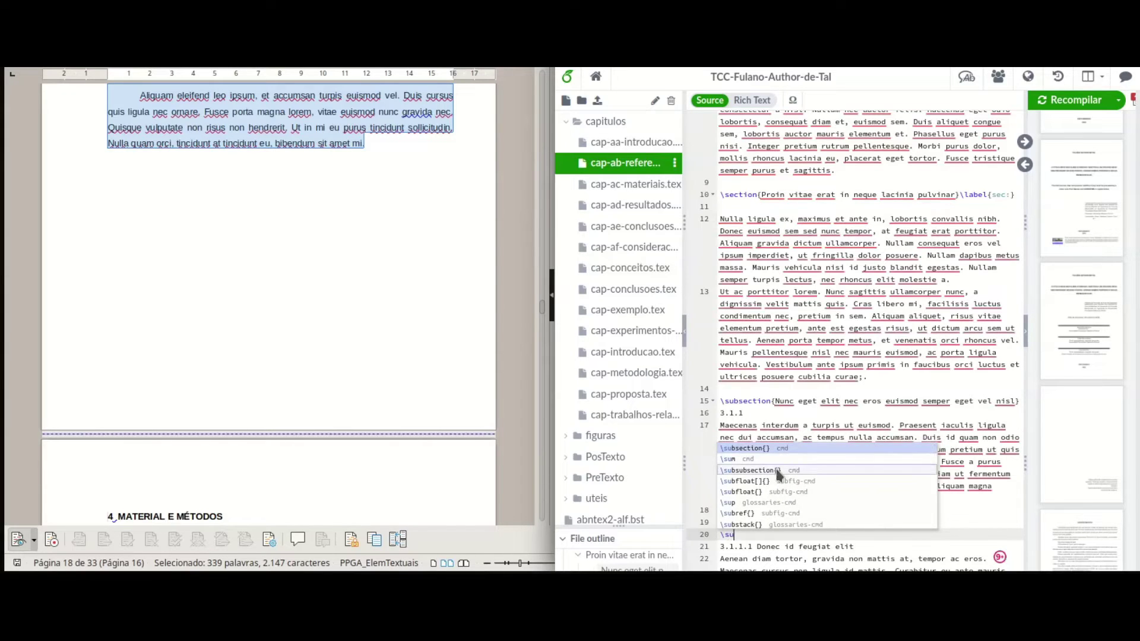
click(777, 470)
scroll(885, 466, down, 2)
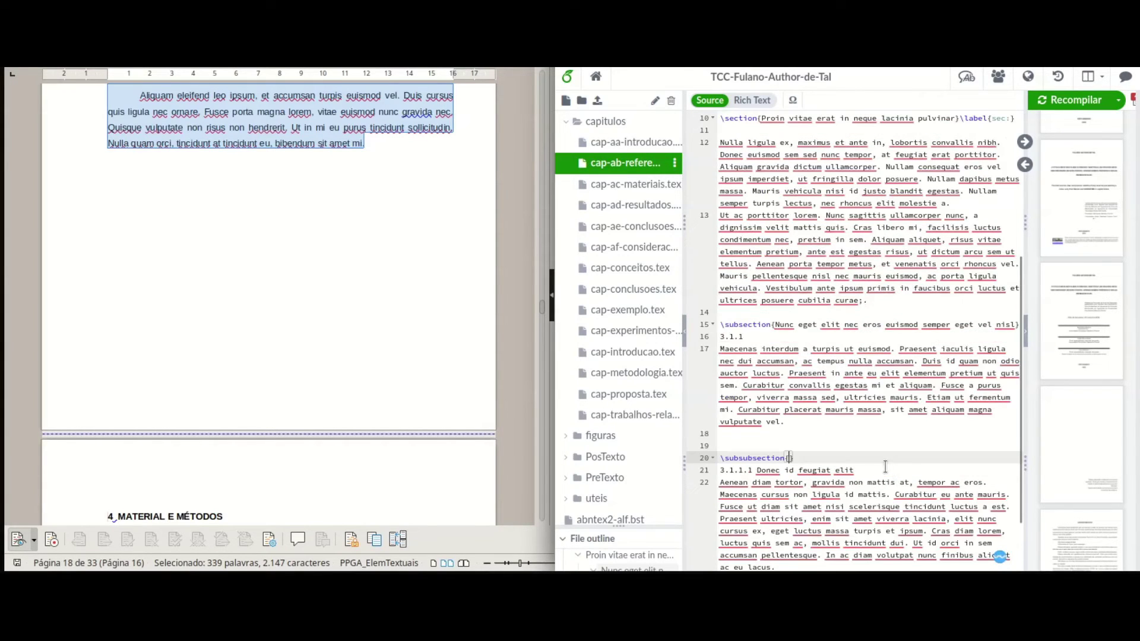
drag(755, 470, 787, 459)
Add a \subsubsubsection{} command above the 3.1.1.1.1 heading, leaving two blank lines after the preceding paragraph
scroll(861, 444, down, 4)
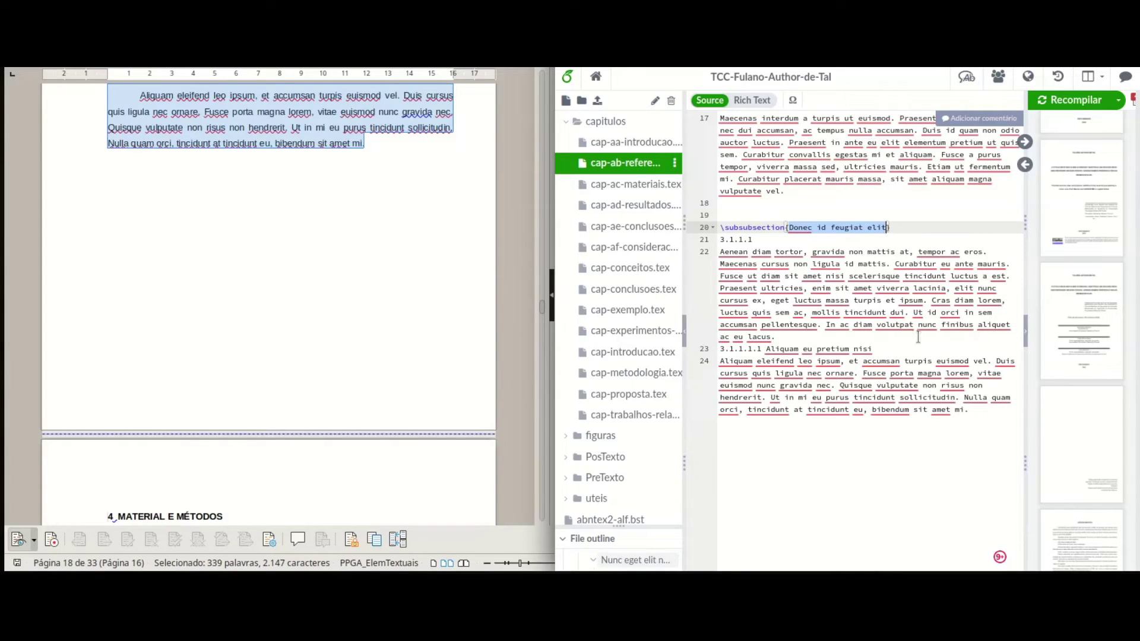
click(720, 350)
key(Return)
key(Return)
key(Return)
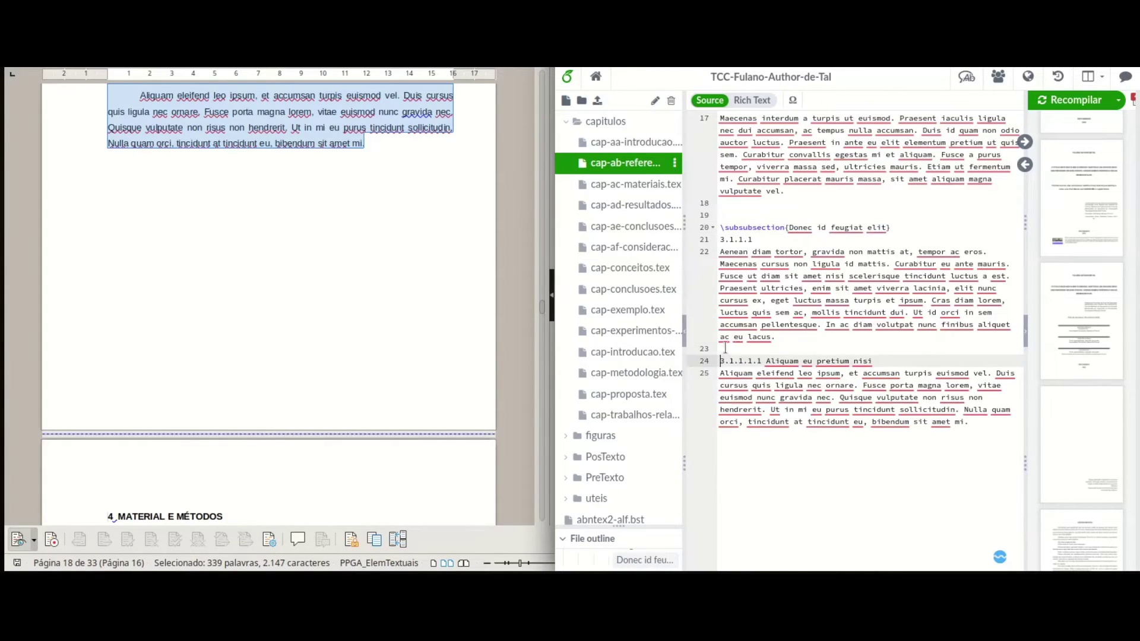
key(Up)
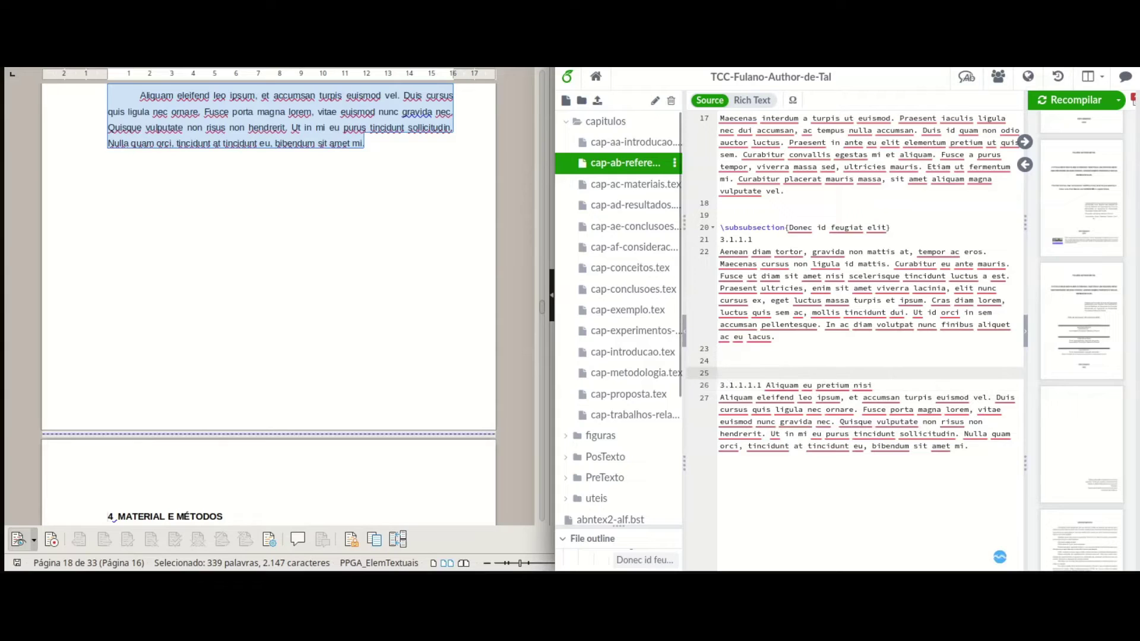
text(\)
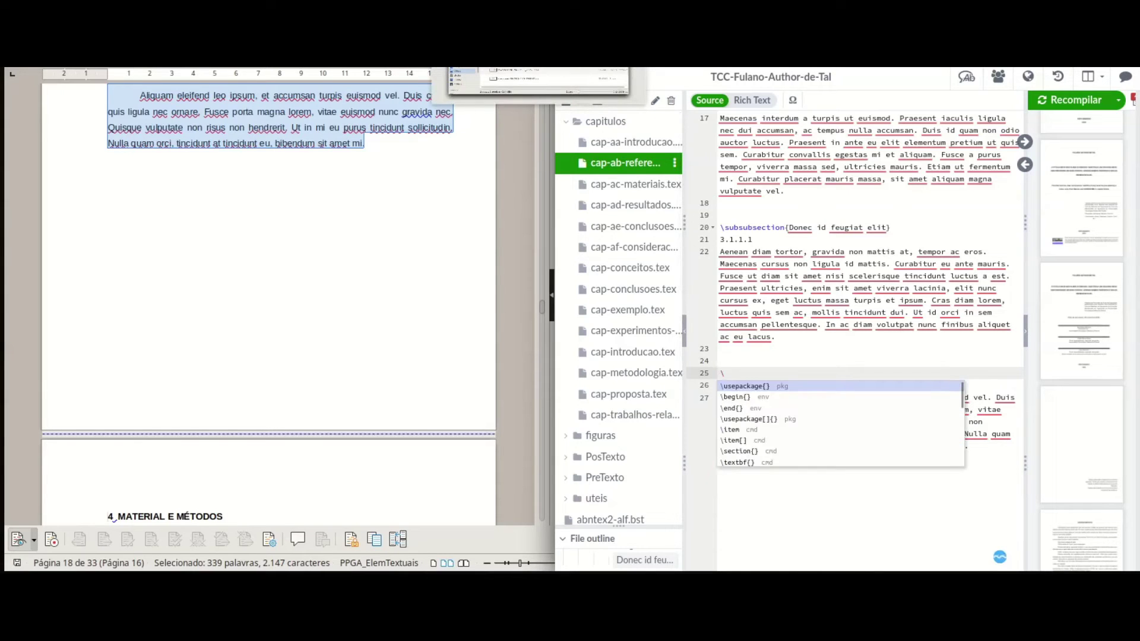
text(su)
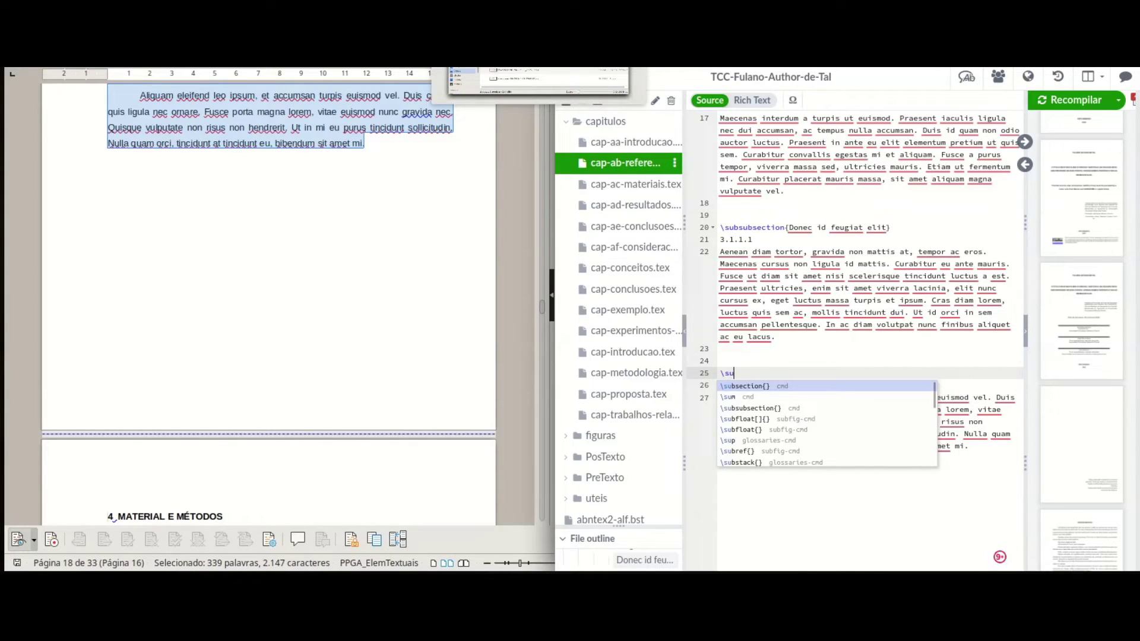
click(771, 407)
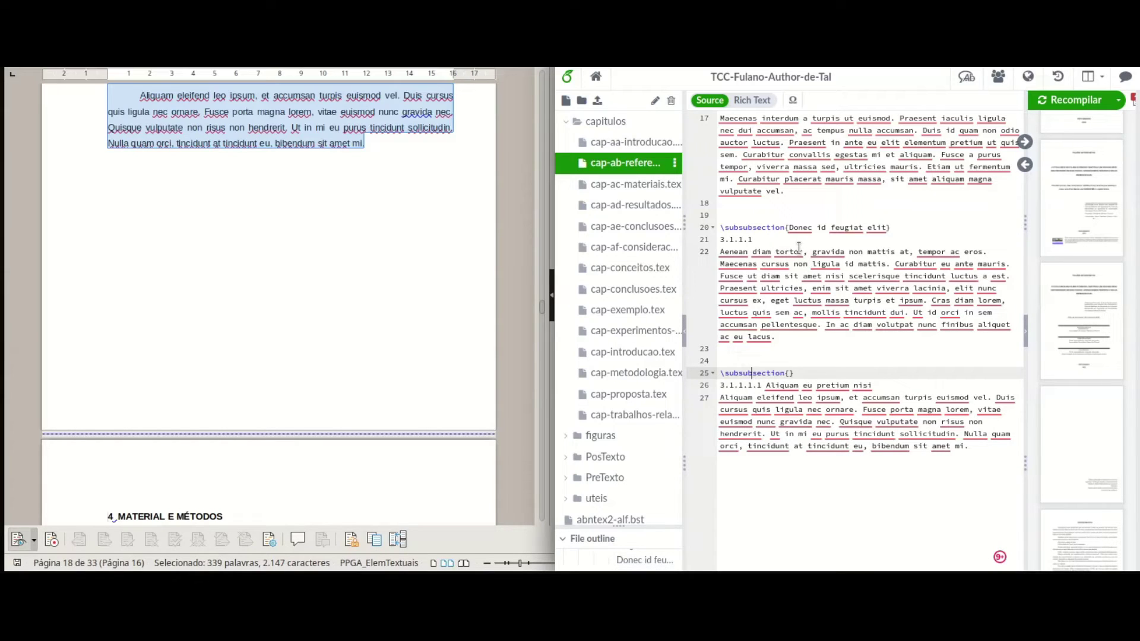
text(sub)
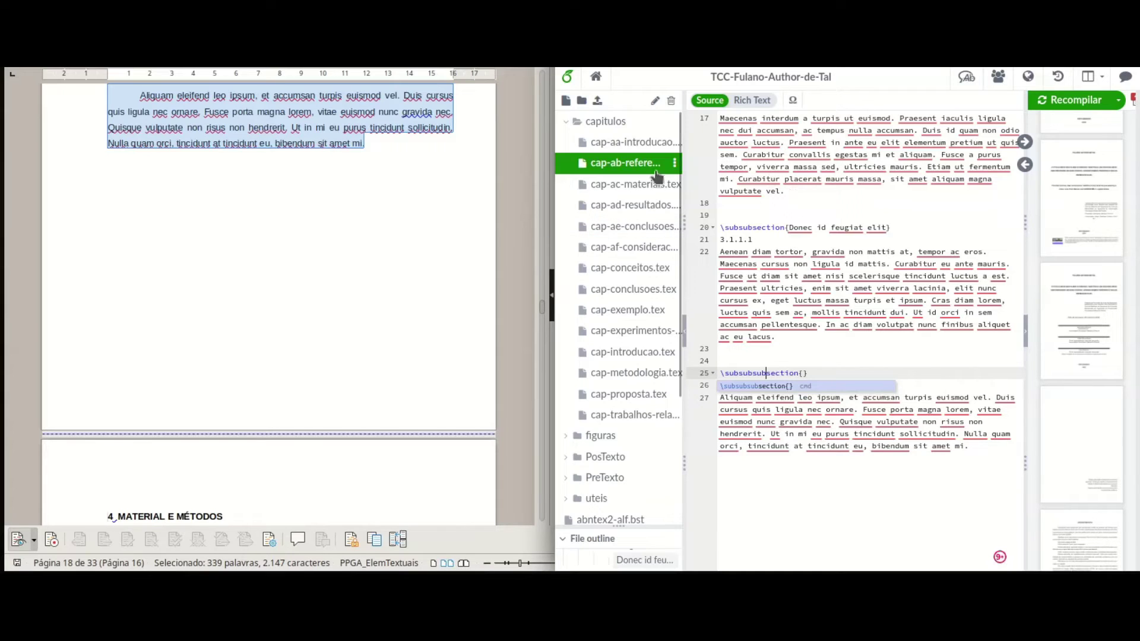
key(Escape)
key(Up)
key(Up)
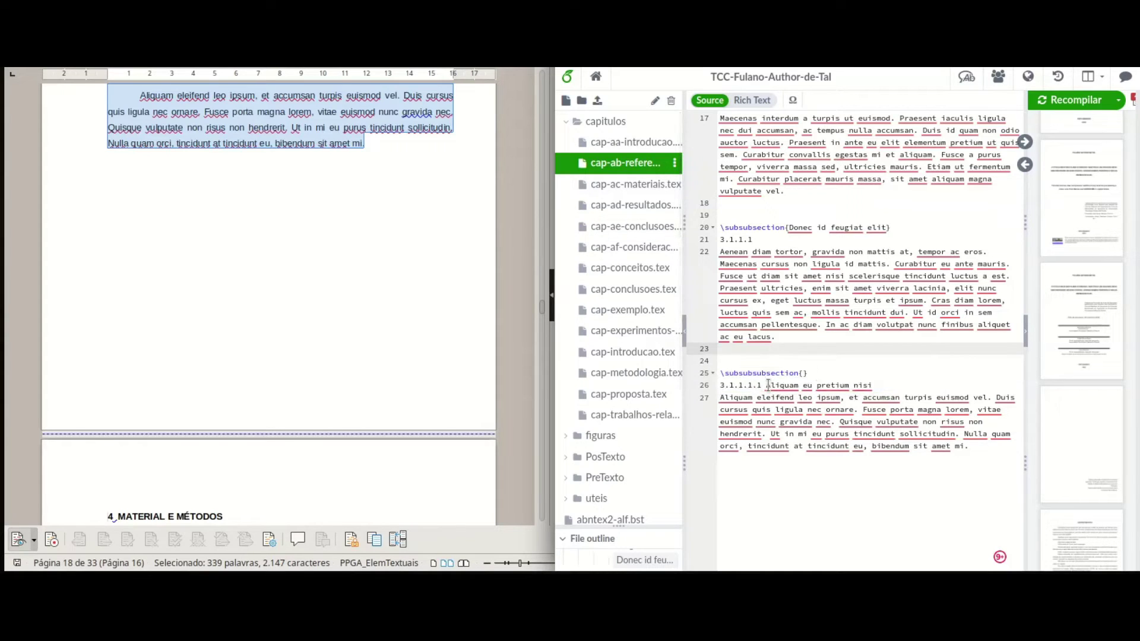
Move the title "Aliquam eu pretium nisi" from the 3.1.1.1.1 line into the \subsubsubsection braces
click(767, 385)
drag(769, 385, 801, 374)
key(Left)
key(shift+Left)
key(shift+Left)
key(shift+End)
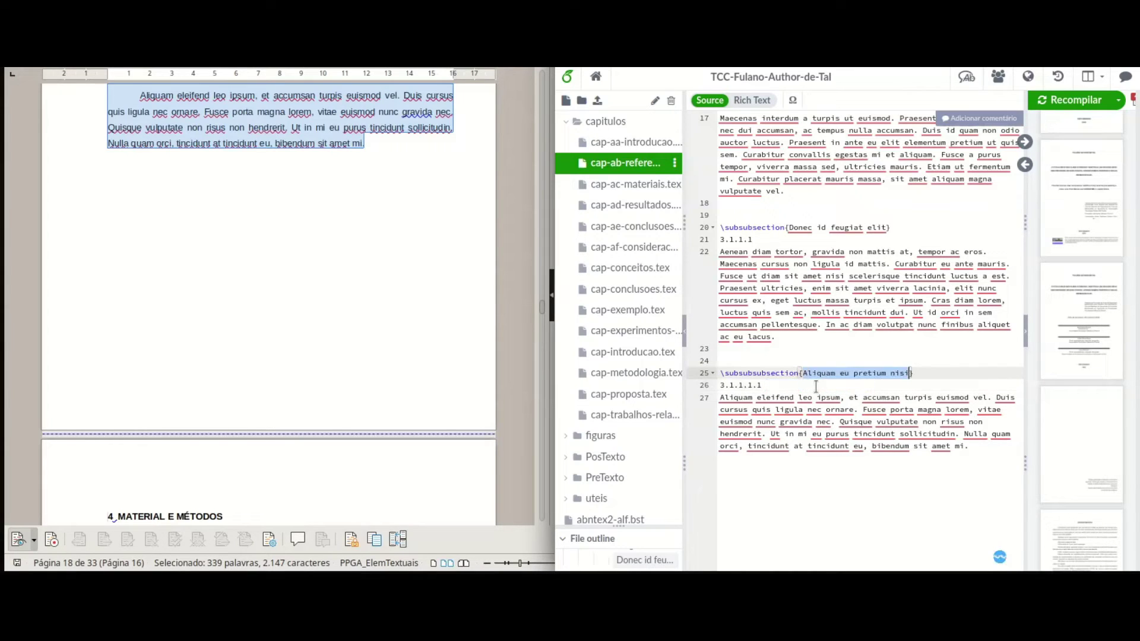
Delete the leftover 3.1.1.1.1, 3.1.1.1 and 3.1.1 number lines beneath their heading commands
triple_click(749, 387)
key(Delete)
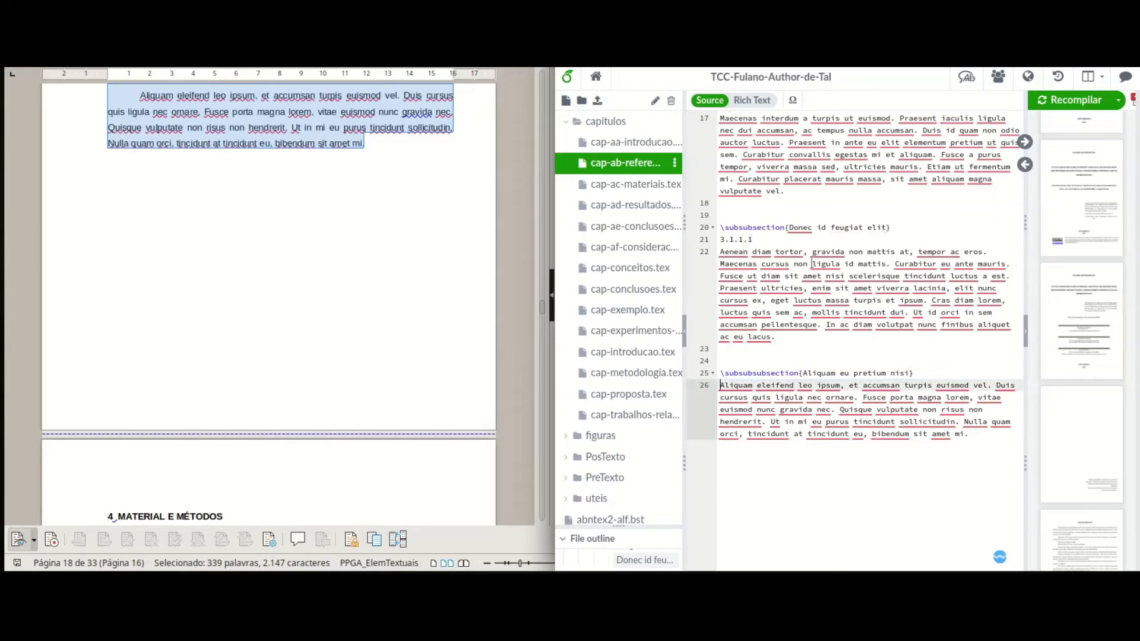
triple_click(737, 238)
key(Delete)
scroll(753, 141, up, 3)
scroll(753, 141, up, 2)
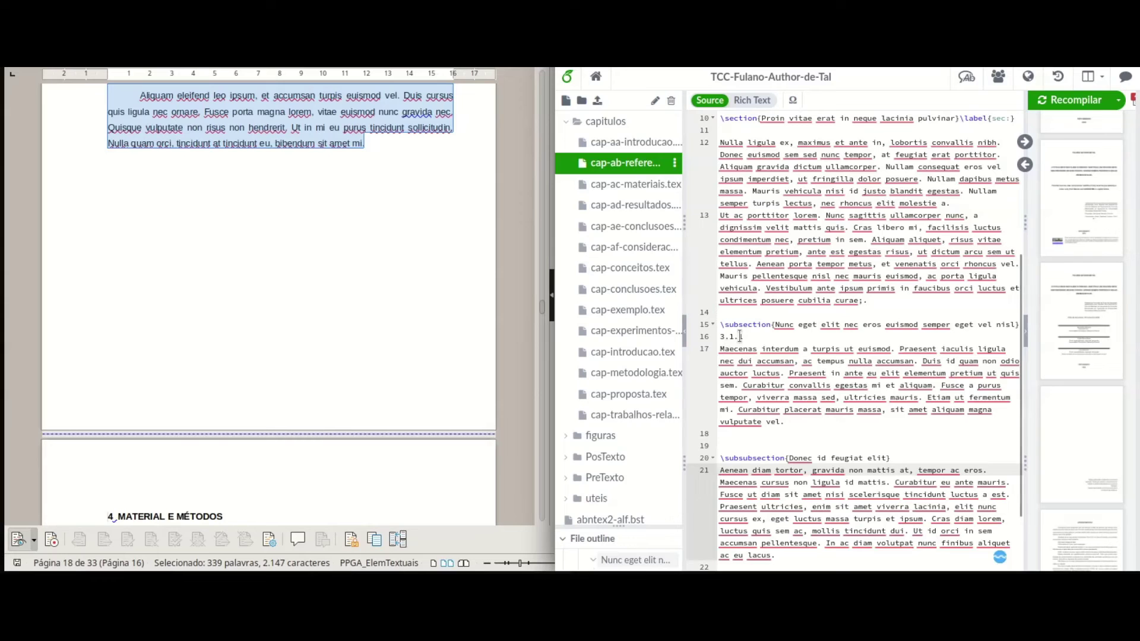
triple_click(738, 337)
key(Delete)
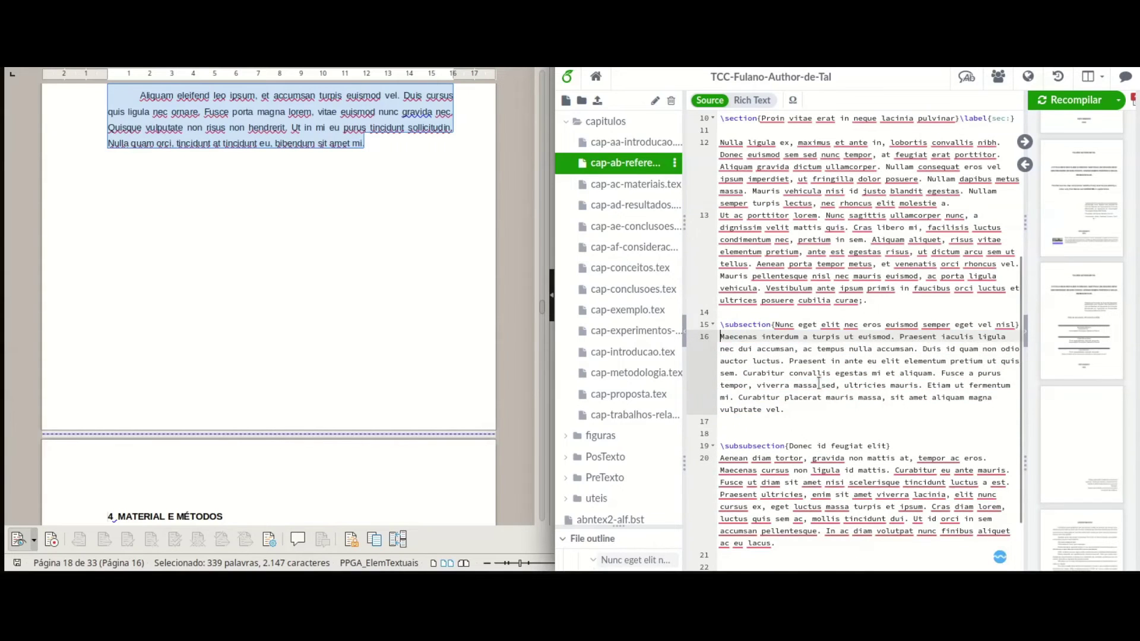
scroll(819, 383, up, 4)
scroll(795, 285, down, 10)
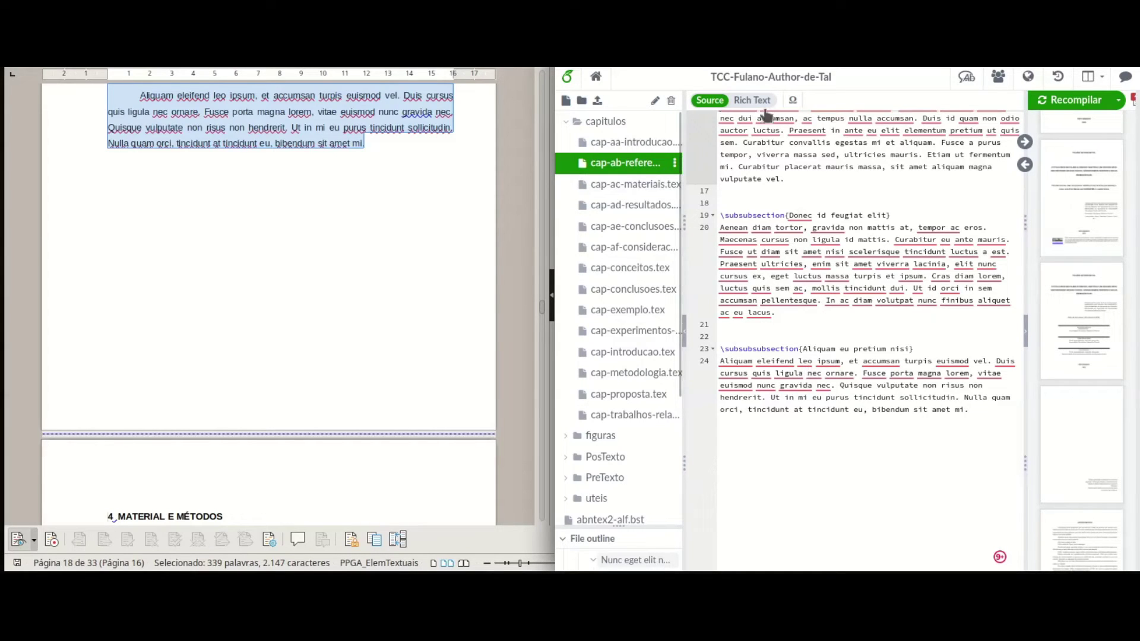
scroll(882, 285, up, 4)
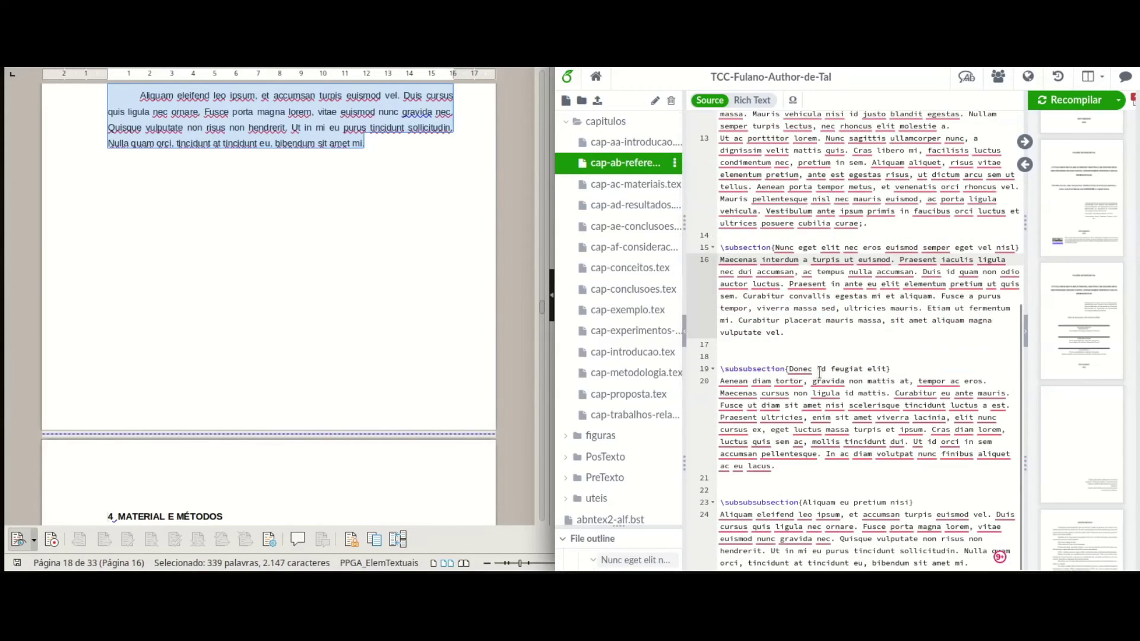
scroll(823, 378, down, 4)
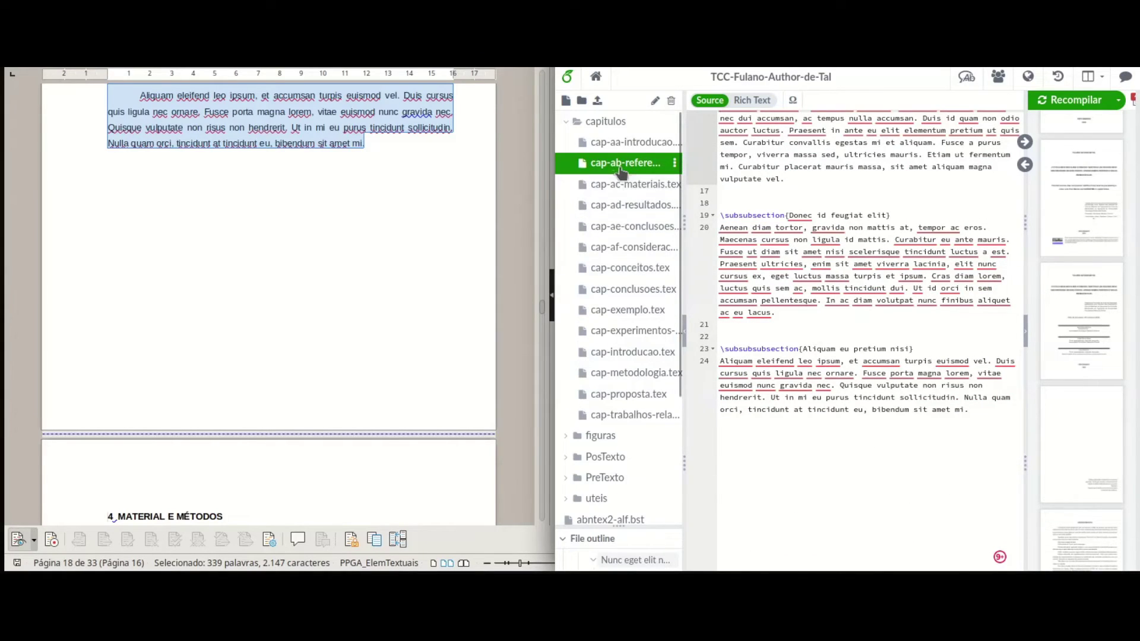
Open cap-ac-materiais.tex and add three blank lines between the \chapter and \section commands
click(614, 184)
scroll(269, 347, down, 10)
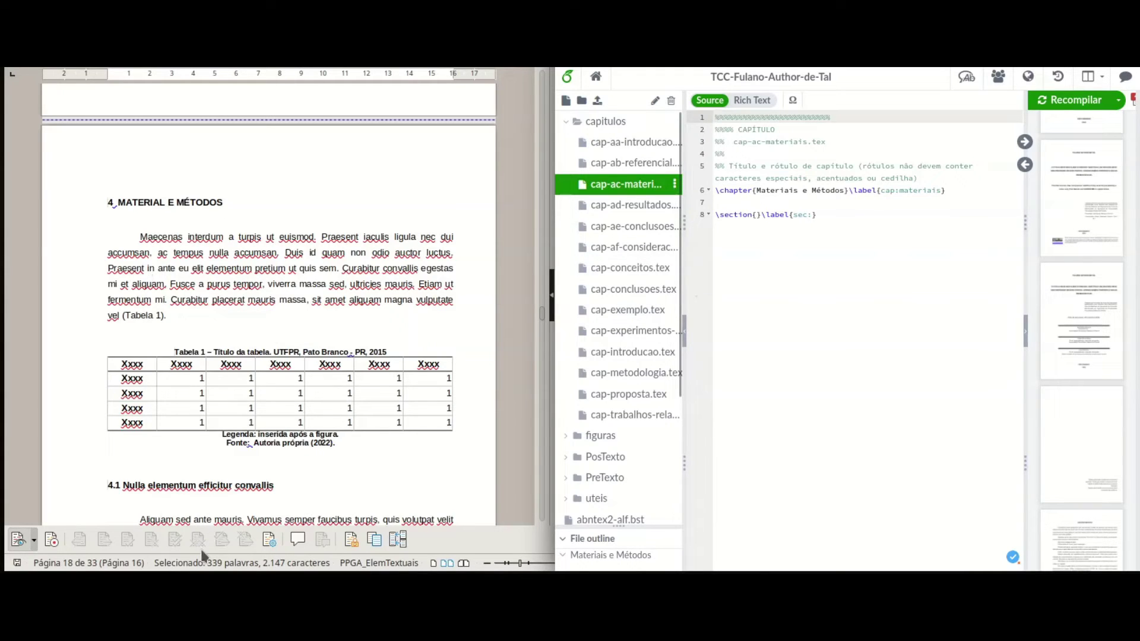
click(739, 199)
key(Return)
key(Return)
key(Return)
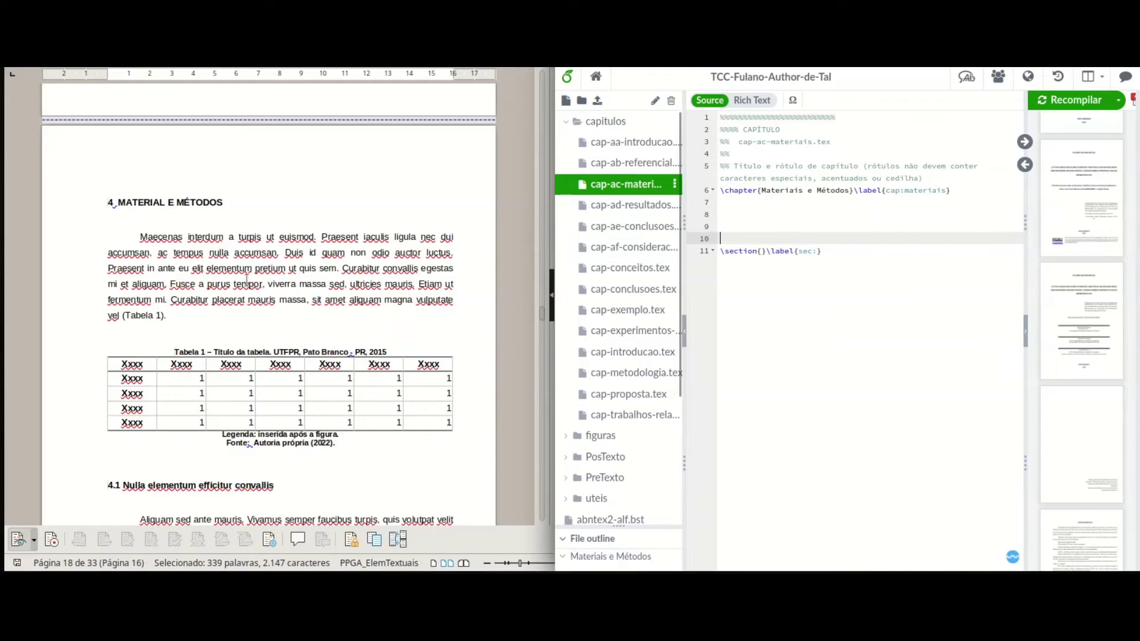
Copy the opening paragraph of chapter 4 and the Tabela 1 title from the thesis and paste them below the \chapter command
drag(126, 236, 391, 348)
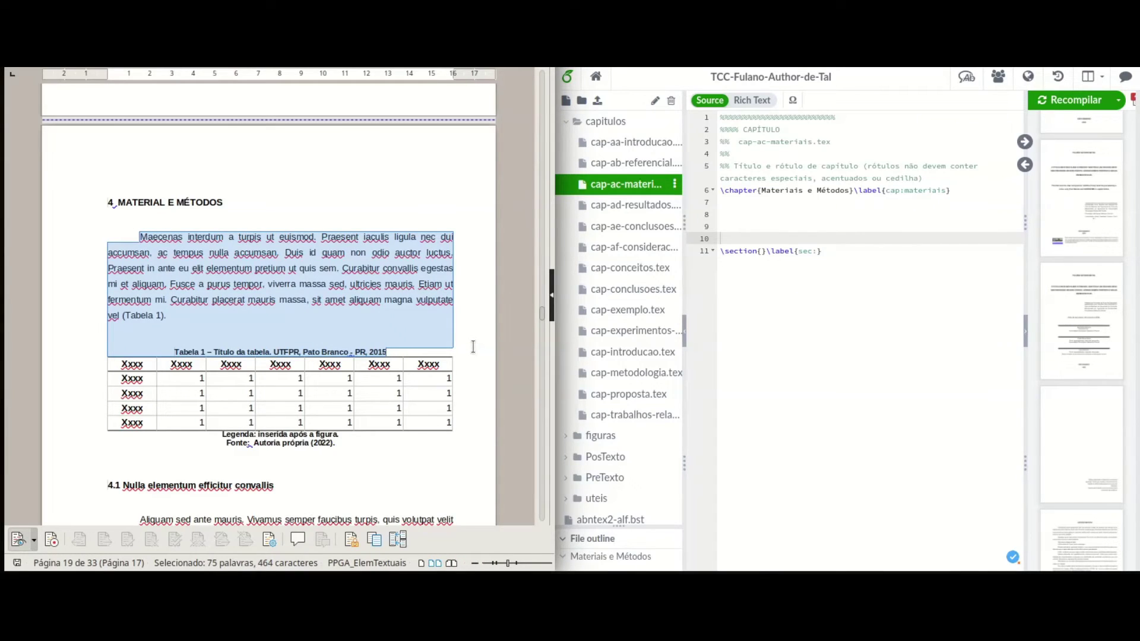
click(729, 213)
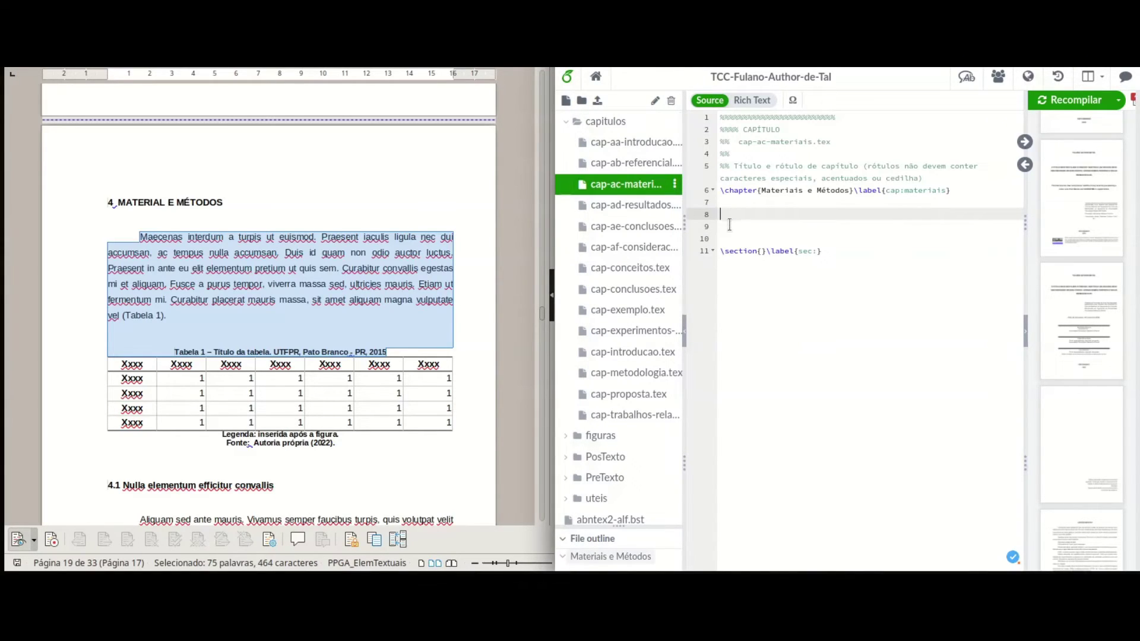
text(Maecenas interdum a turpis ut euismod. Praesent iaculis ligula nec dui accumsan, ac tempus nulla accumsan. Duis id quam non odio auctor luctus. Praesent in ante eu elit elementum pretium ut quis sem. Curabitur convallis egestas mi et aliquam. Fusce a purus tempor, viverra massa sed, ultricies mauris. Etiam ut fermentum mi. Curabitur placerat mauris massa, sit amet aliquam magna vulputate vel (Tabela 1). Tabela 1 – Título da tabela. UTFPR, Pato Branco – PR, 2015)
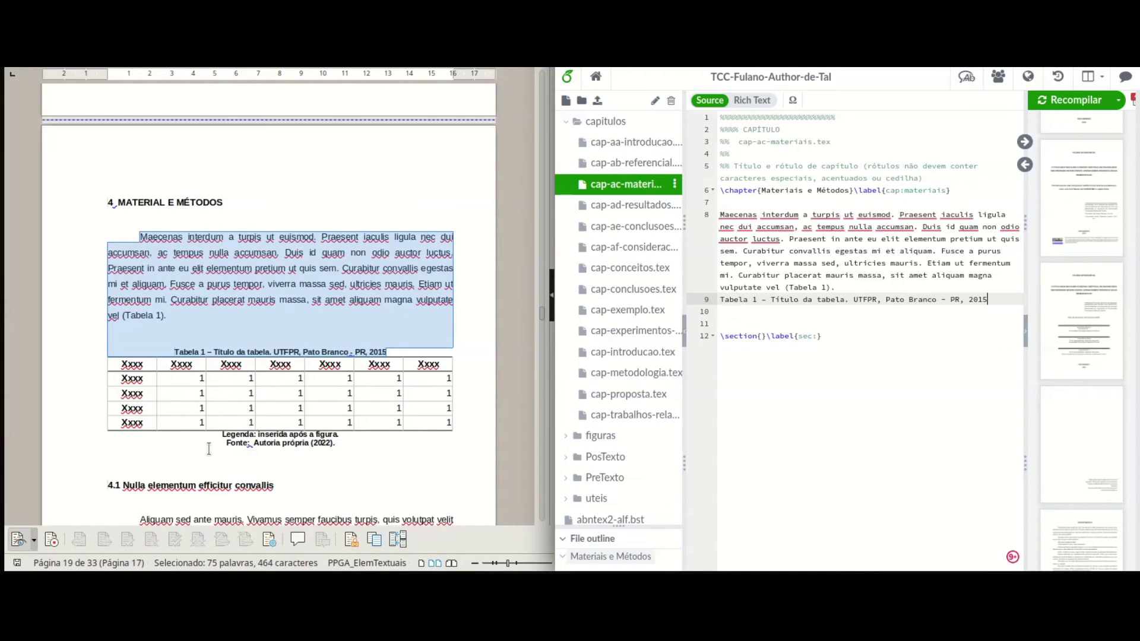
Copy the thesis text from the Tabela 1 legend through the Tabela 2 title and paste it two lines below the \section command
drag(215, 438, 419, 439)
scroll(253, 484, down, 3)
scroll(305, 394, down, 3)
scroll(320, 395, down, 1)
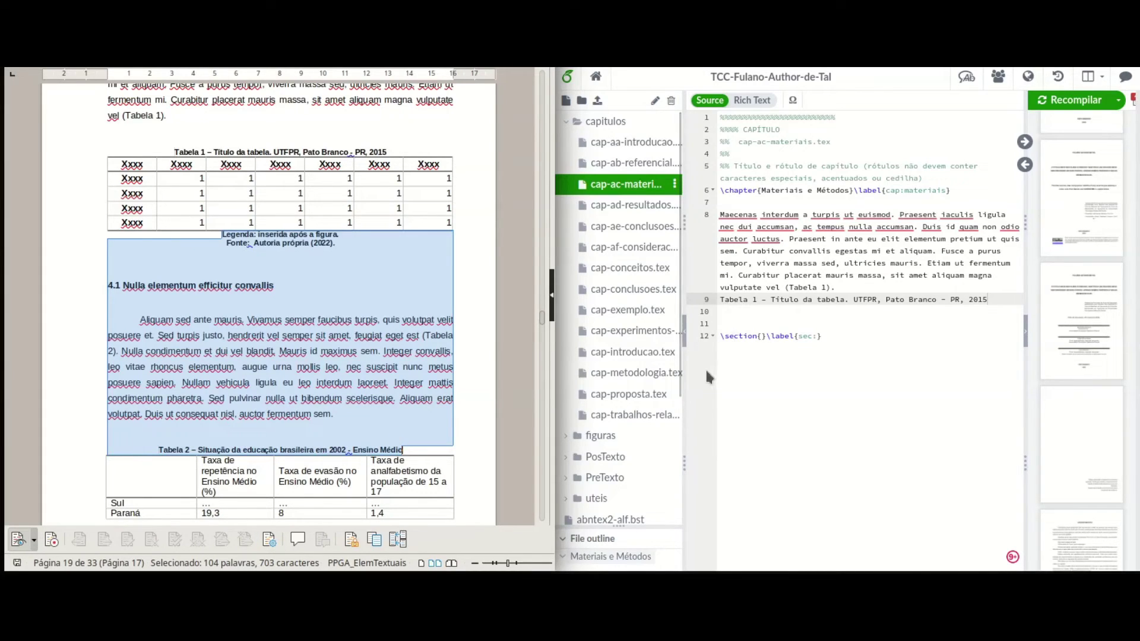
click(847, 337)
key(Return)
key(Return)
key(Return)
key(Return)
key(Return)
key(Return)
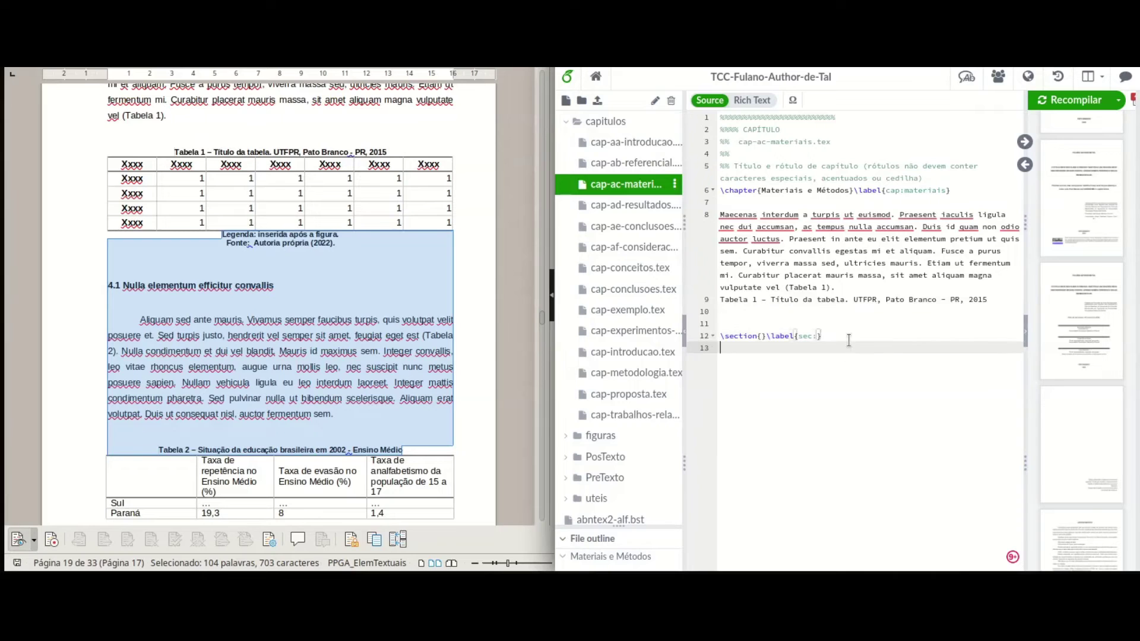
click(726, 359)
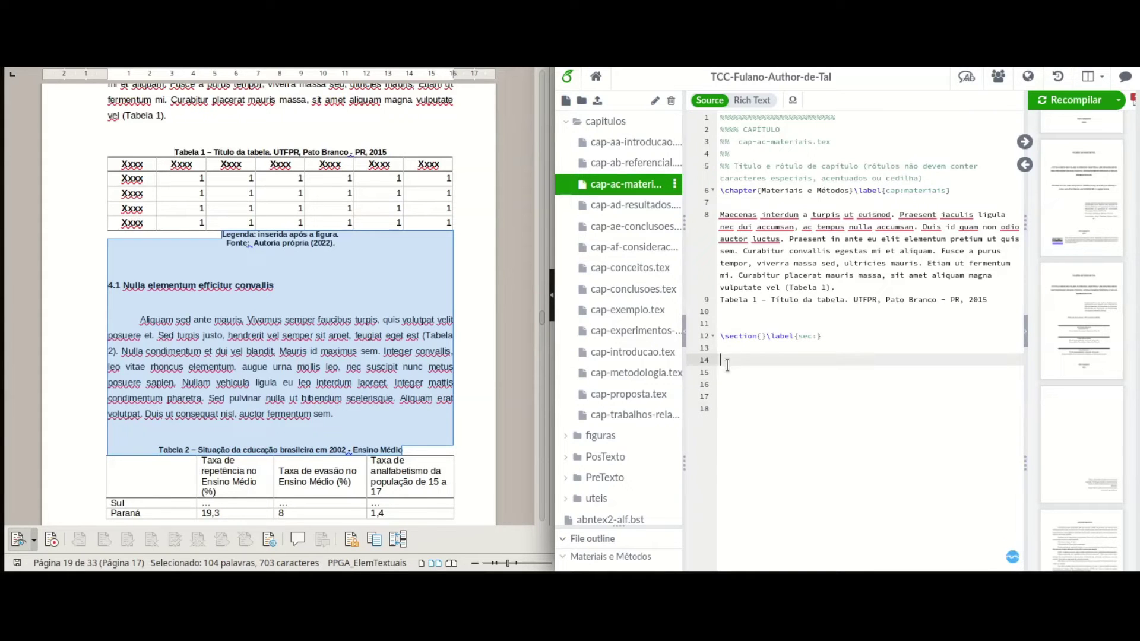
text(Legenda: inserida após a figura. Fonte:  Autoria própria (2022). 4.1 Nulla elementum efficitur convallis Aliquam sed ante mauris. Vivamus semper faucibus turpis, quis volutpat velit posuere et. Sed turpis justo, hendrerit vel semper sit amet, feugiat eget est (Tabela 2). Nulla condimentum et dui vel blandit. Mauris id maximus sem. Integer convallis, leo vitae rhoncus elementum, augue urna mollis leo, nec suscipit nunc metus posuere sapien. Nullam vehicula ligula eu leo interdum laoreet. Integer mattis condimentum pharetra. Sed pulvinar nulla ut bibendum scelerisque. Aliquam erat volutpat. Duis ut consequat nisl, auctor fermentum sem. Tabela 2 – Situação da educação brasileira em 2002 - Ensino Médio)
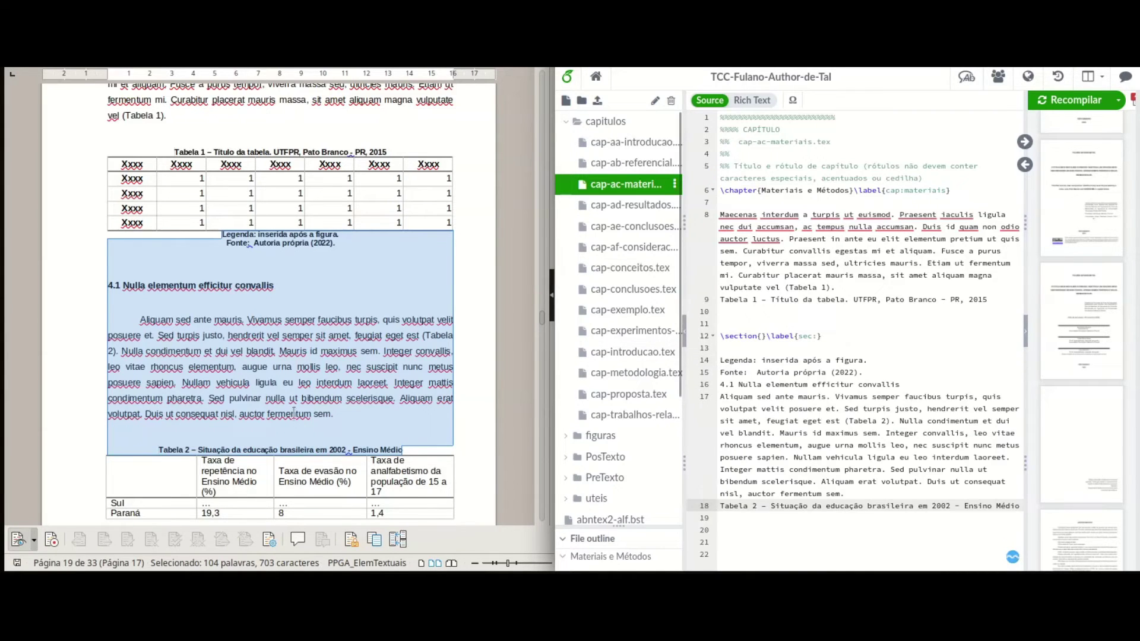
Copy the thesis text from the note under Tabela 2 through the Quadro 1 title and paste it three lines below the Tabela 2 title
scroll(326, 378, down, 5)
scroll(325, 378, down, 5)
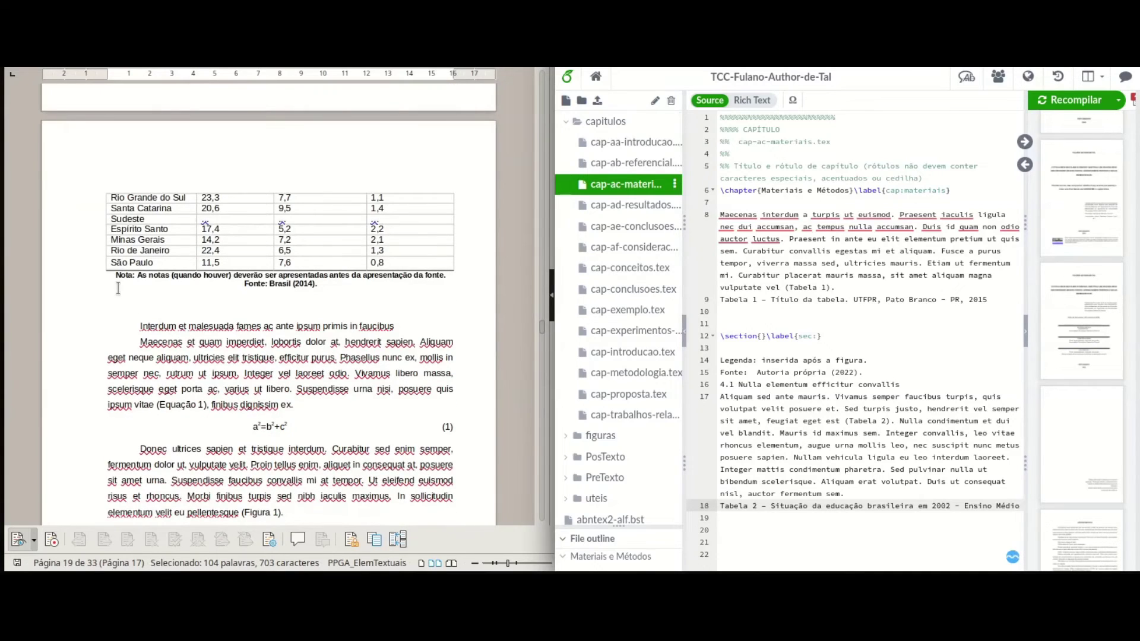
drag(115, 274, 392, 412)
scroll(415, 362, down, 9)
scroll(380, 404, down, 3)
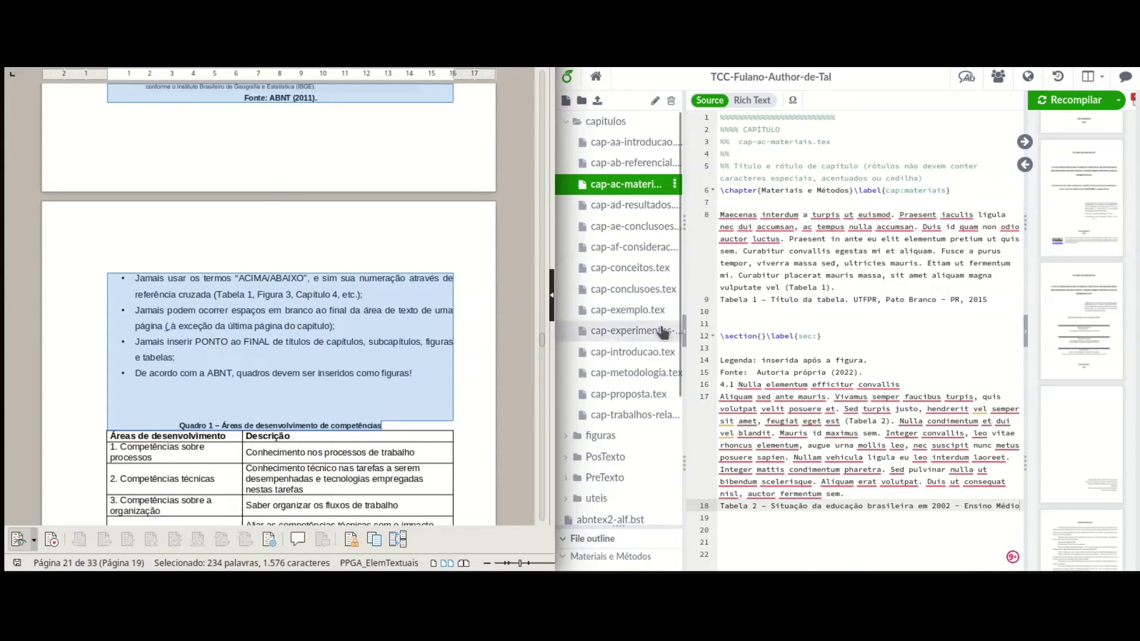
click(739, 542)
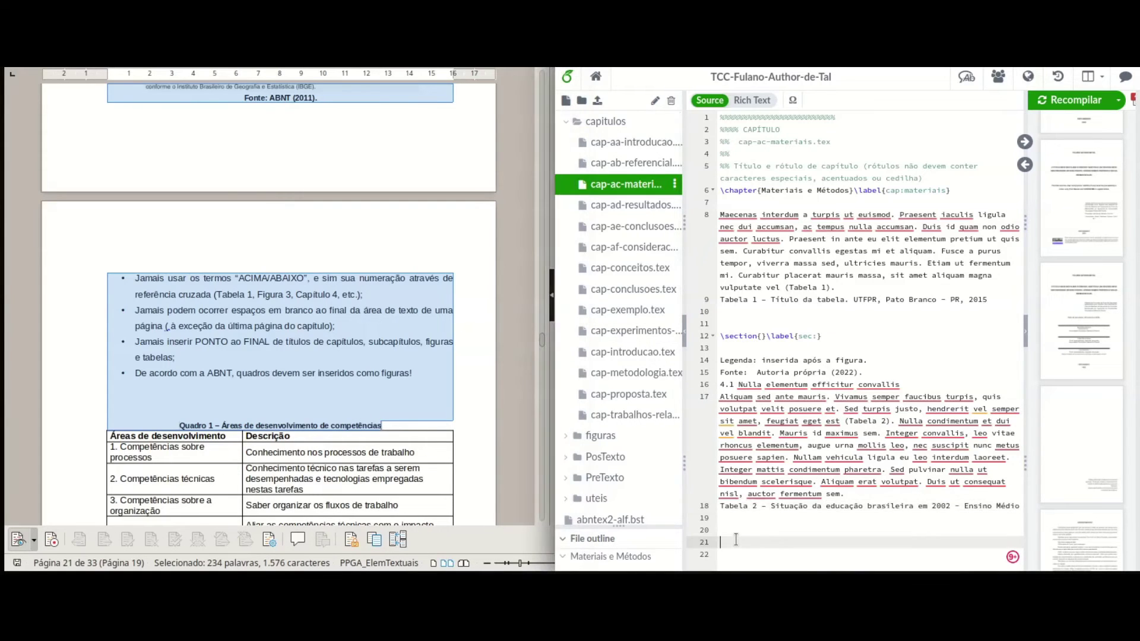
scroll(747, 505, down, 4)
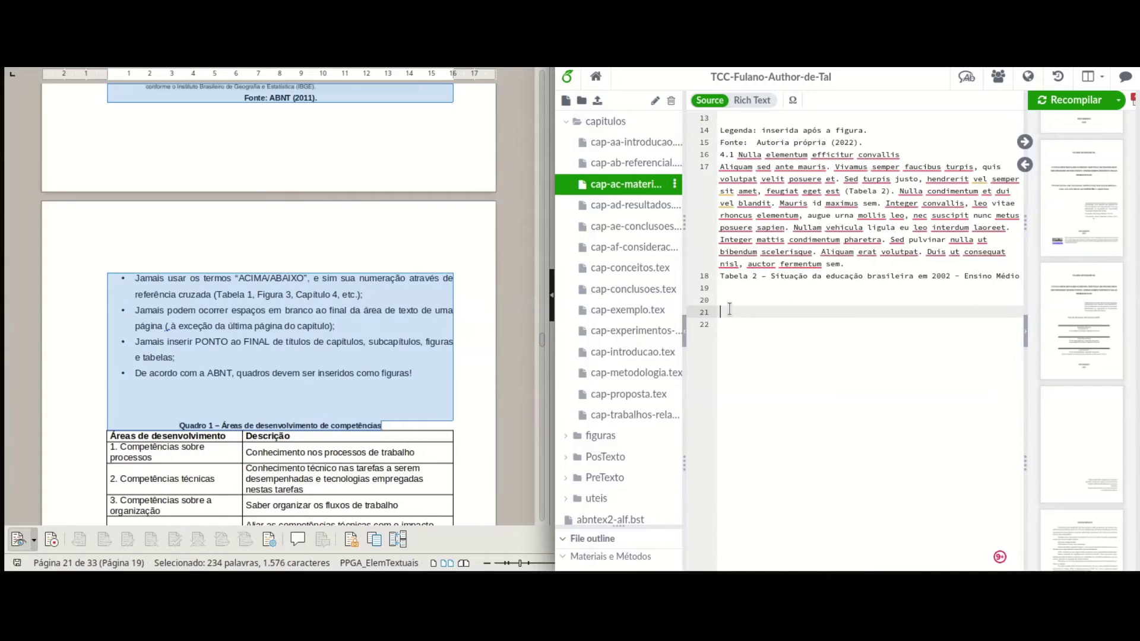
key(ctrl+v)
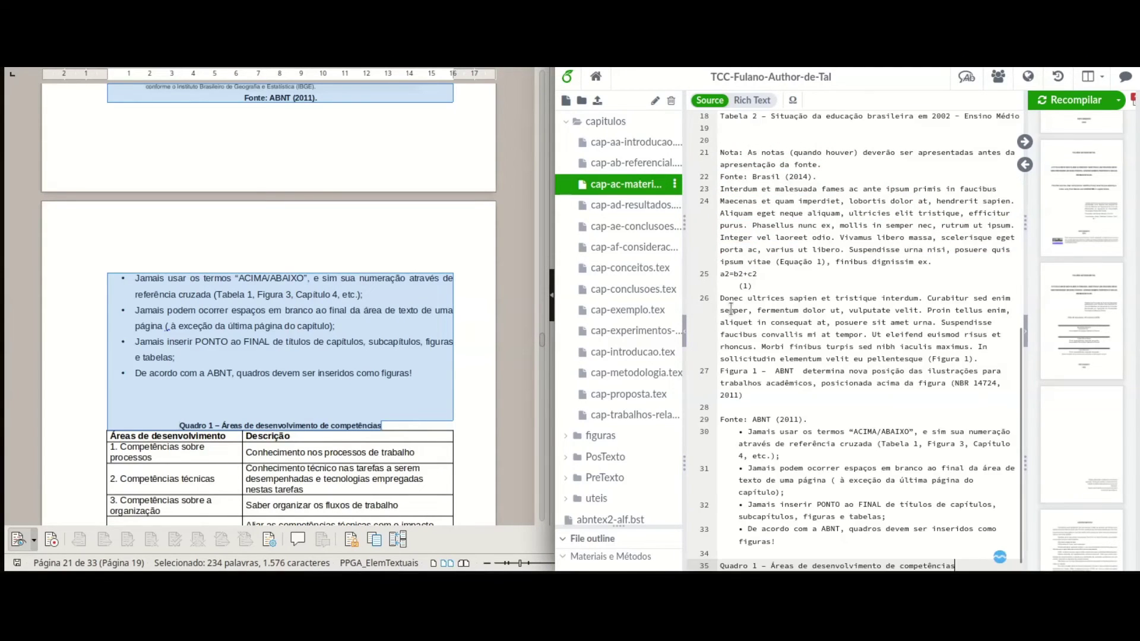
scroll(770, 297, down, 3)
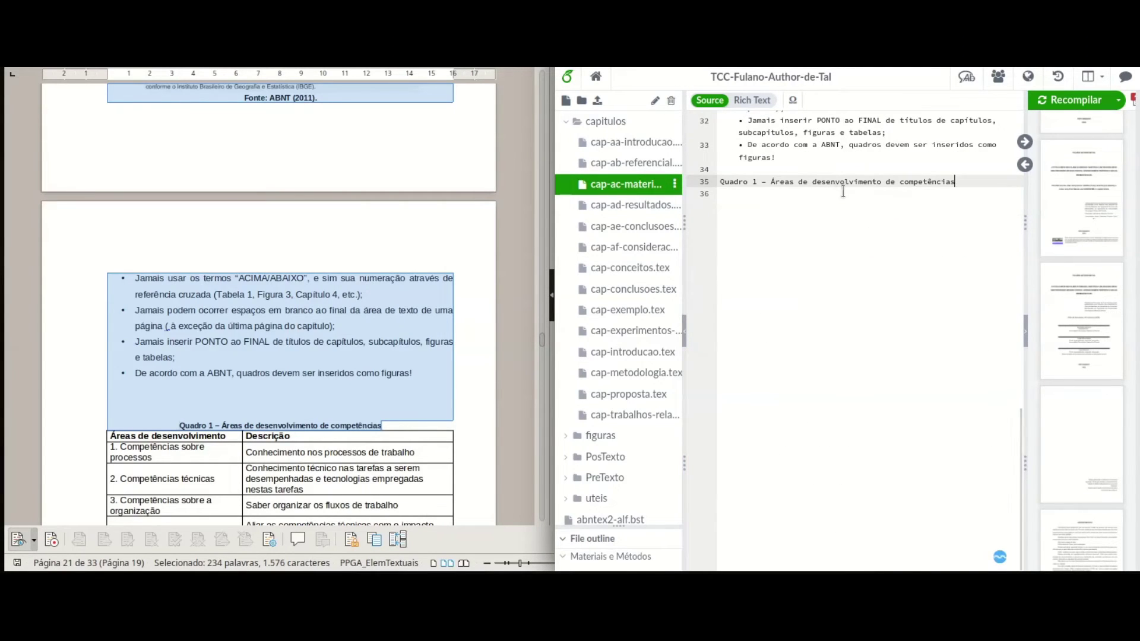
scroll(815, 248, up, 3)
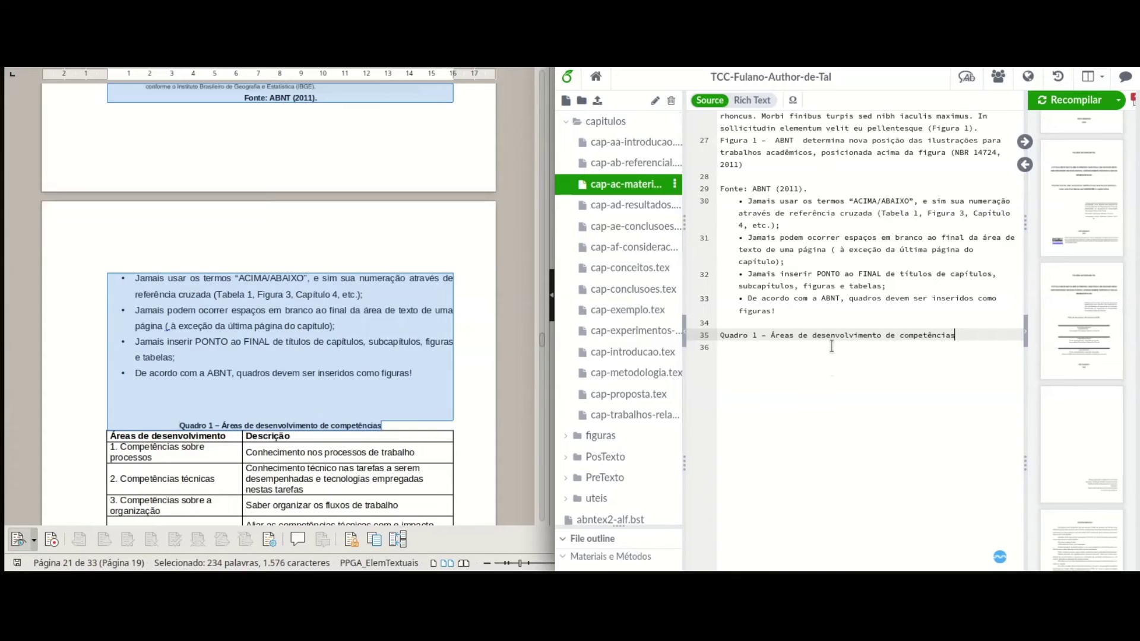
Copy the thesis text from the source line under Quadro 1 through the end of chapter 4 and paste it four lines below the Quadro 1 title
key(Return)
key(Return)
key(Return)
key(Return)
scroll(395, 370, down, 3)
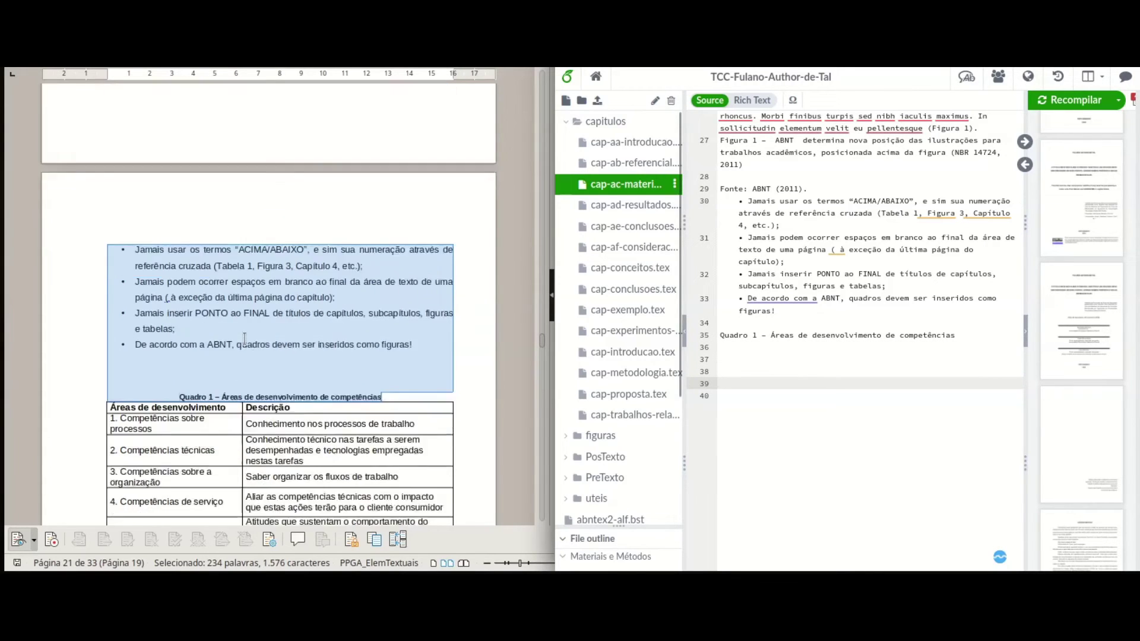
drag(219, 383, 451, 425)
scroll(392, 327, down, 4)
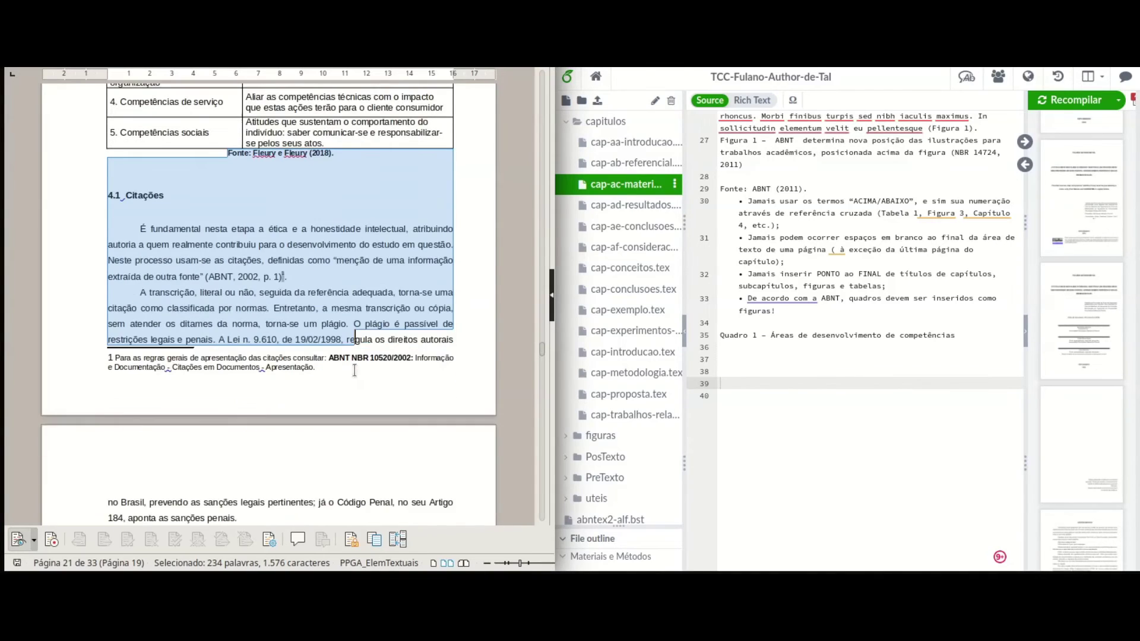
scroll(392, 327, down, 2)
drag(391, 326, 421, 393)
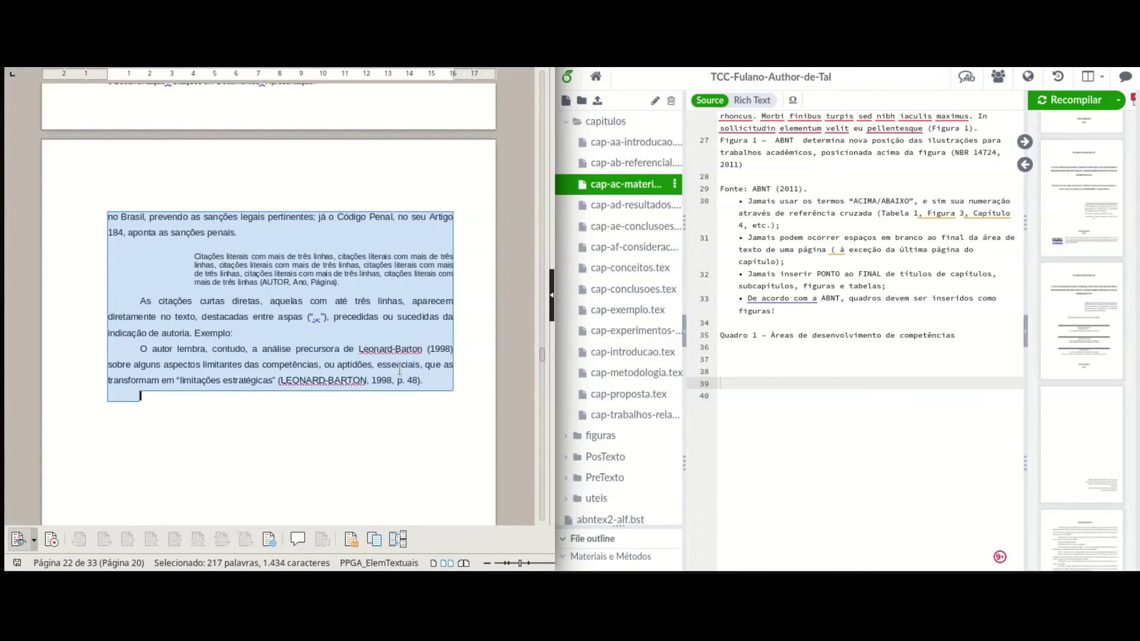
click(725, 378)
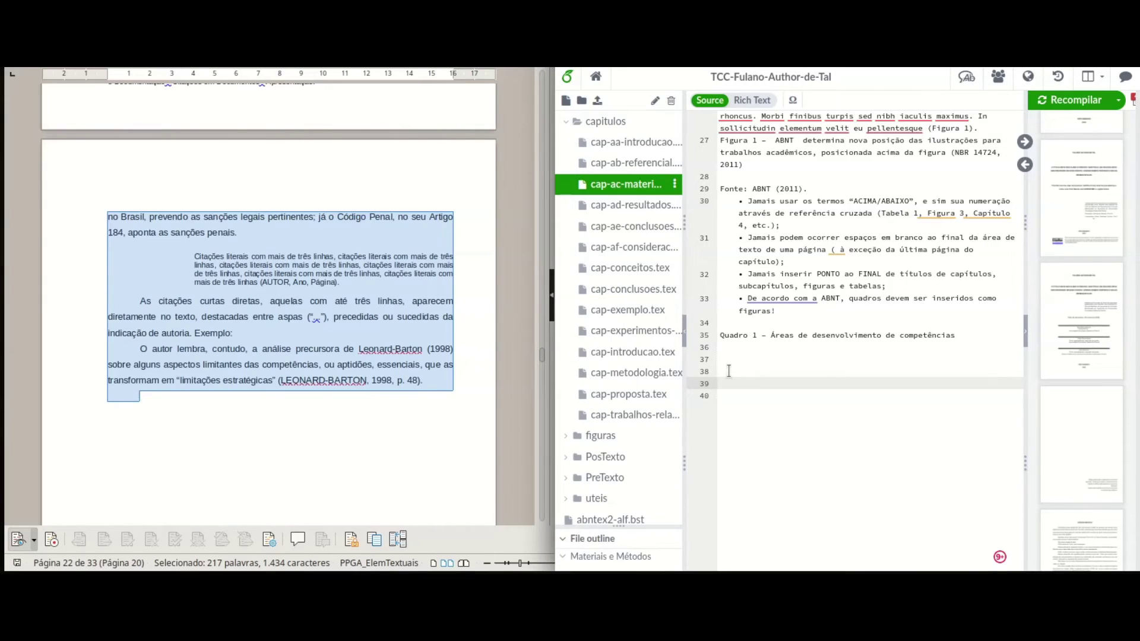
text(Fonte: Fleury e Fleury (2018). 4.1	Citações É fundamental nesta etapa a ética e a honestidade intelectual, atribuindo autoria a quem realmente contribuiu para o desenvolvimento do estudo em questão. Neste processo usam-se as citações, definidas como "menção de uma informação extraída de outra fonte" (ABNT, 2002, p. 1)1. A transcrição, literal ou não, seguida da referência adequada, torna-se uma citação como classificada por normas. Entretanto, a mesma transcrição ou cópia, sem atender os ditames da norma, torna-se um plágio. O plágio é passível de restrições legais e penais. A Lei n. 9.610, de 19/02/1998, regula os direitos autorais no Brasil, prevendo as sanções legais pertinentes; já o Código Penal, no seu Artigo 184, aponta as sanções penais. Citações literais com mais de três linhas, citações literais com mais de três linhas, citações literais com mais de três linhas, citações literais com mais de três linhas, citações literais com mais de três linhas, citações literais com mais de três linhas (AUTOR, Ano, Página). As citações curtas diretas, aquelas com até três linhas, aparecem diretamente no texto, destacadas entre aspas ("..."), precedidas ou sucedidas da indicação de autoria. Exemplo: O autor lembra, contudo, a análise precursora de Leonard-Barton (1998) sobre alguns aspectos limitantes das competências, ou aptidões, essenciais, que as transformam em "limitações estratégicas" (LEONARD-BARTON, 1998, p. 48).)
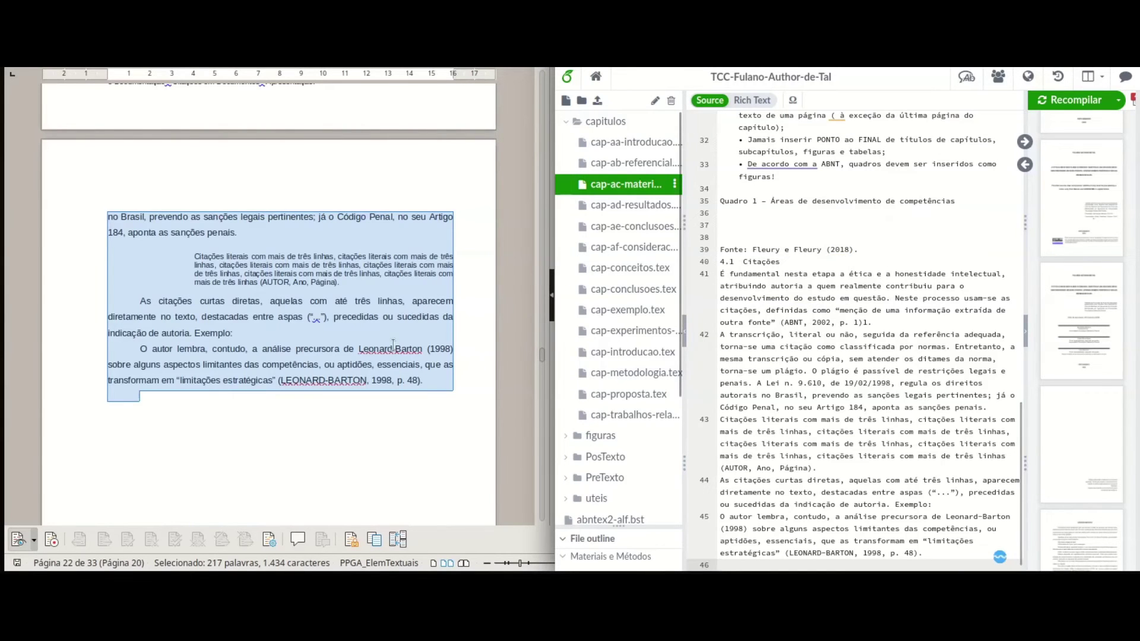
Copy the footnote 1 text from the thesis and paste it between blank lines after the first Citações paragraph
scroll(303, 326, up, 4)
scroll(303, 326, up, 1)
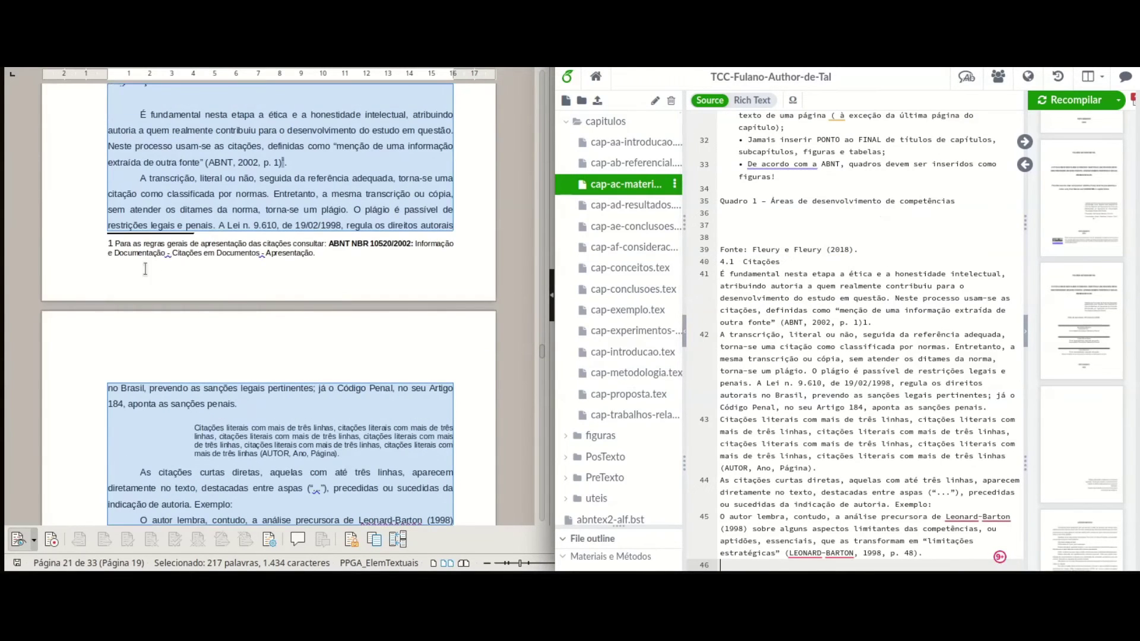
drag(319, 254, 109, 242)
key(ctrl+c)
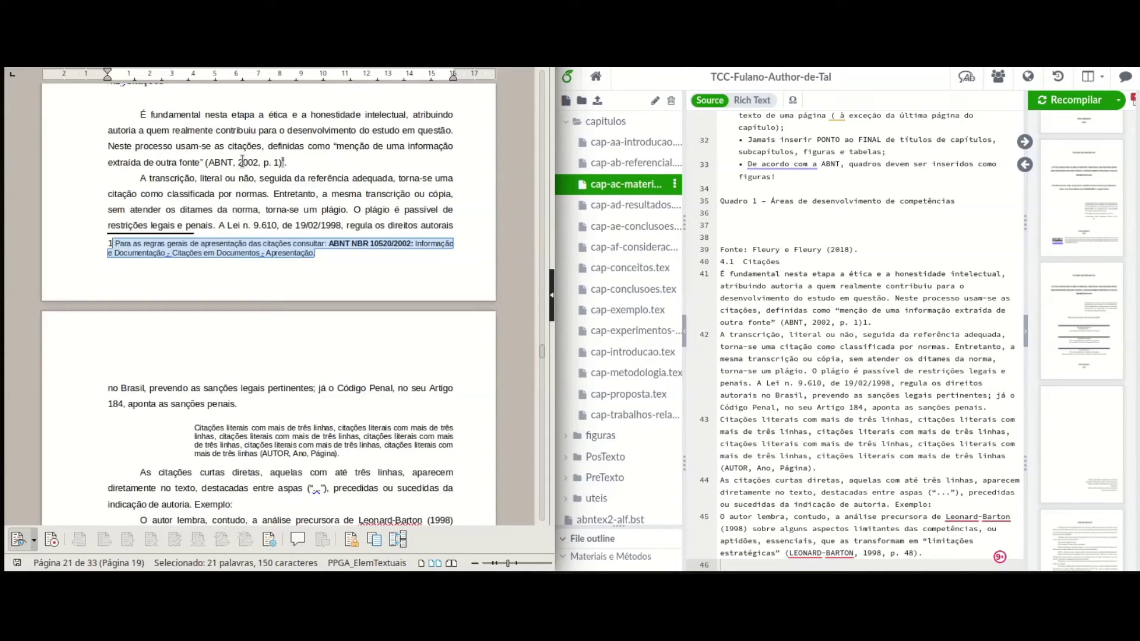
click(872, 322)
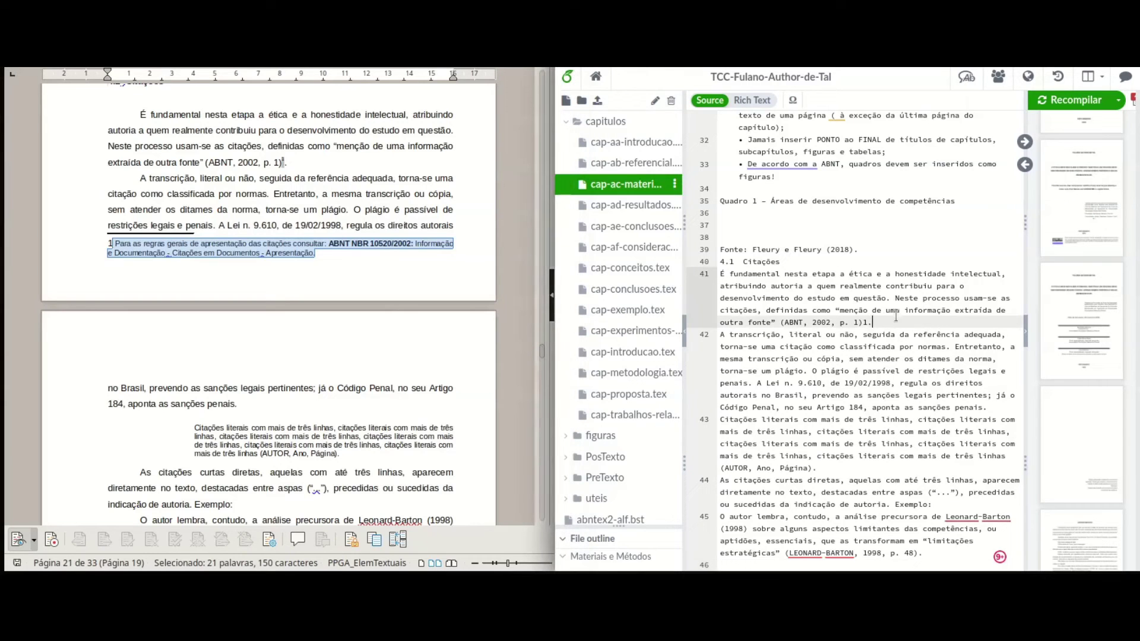
key(Return)
key(Return)
key(Return)
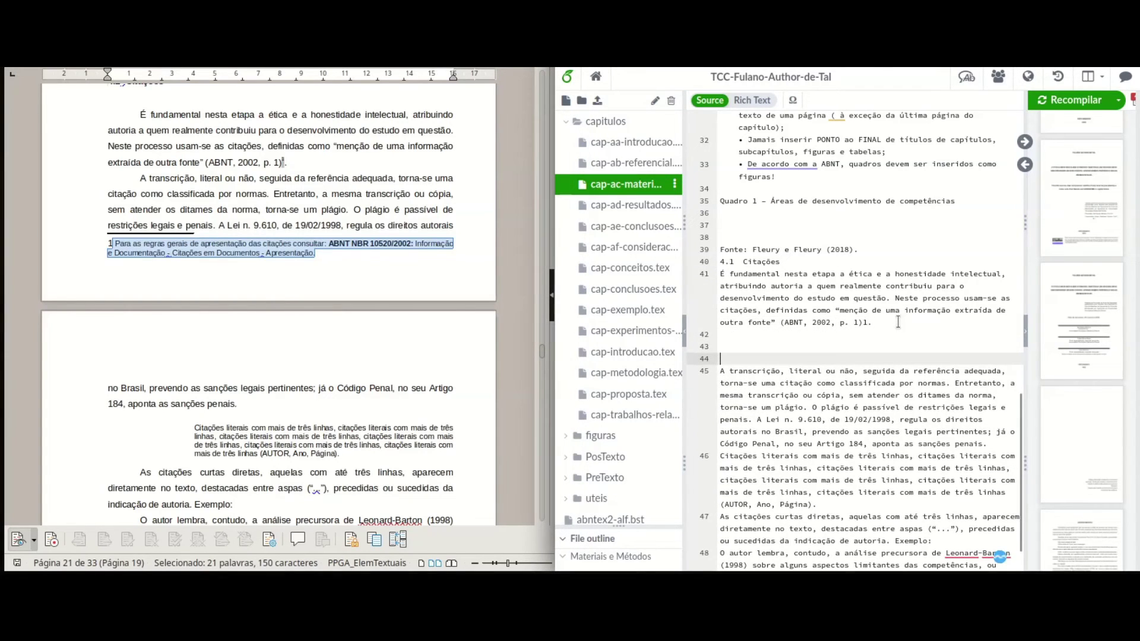
click(731, 343)
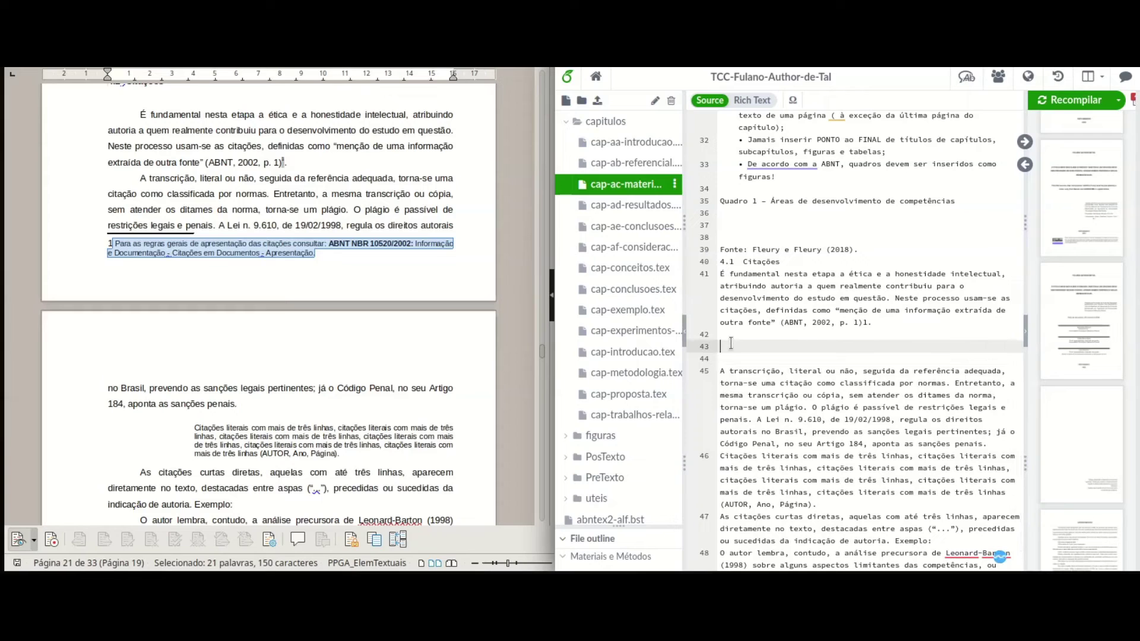
key(ctrl+v)
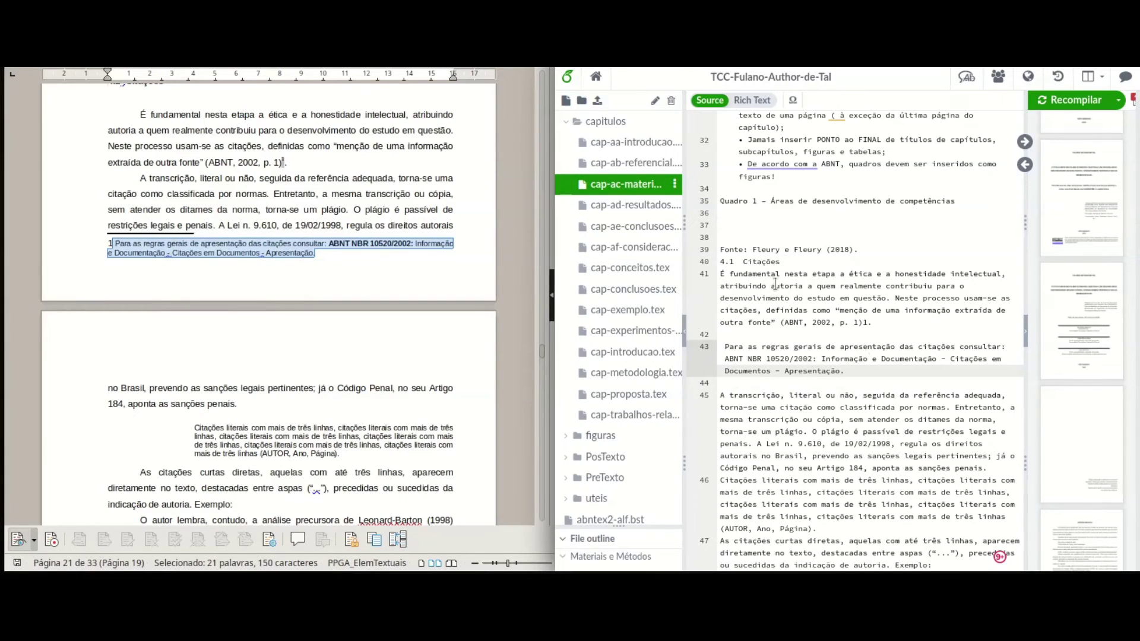
Move the title "Nulla elementum efficitur convallis" into the braces of the empty \section command and delete its leftover "4.1" line
scroll(775, 284, up, 15)
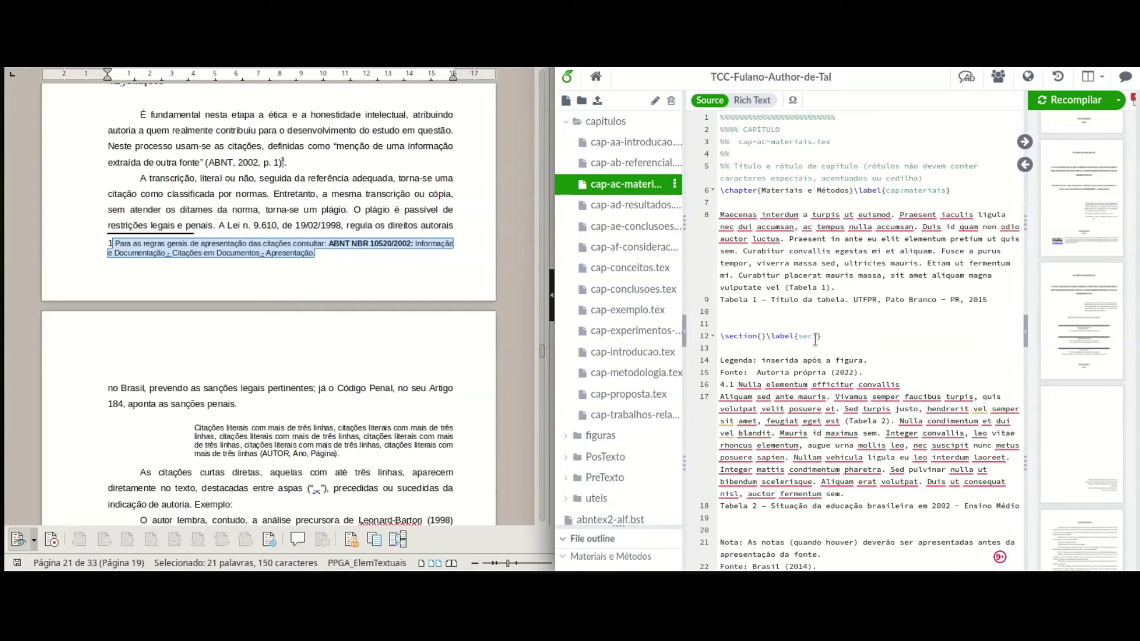
scroll(836, 332, down, 2)
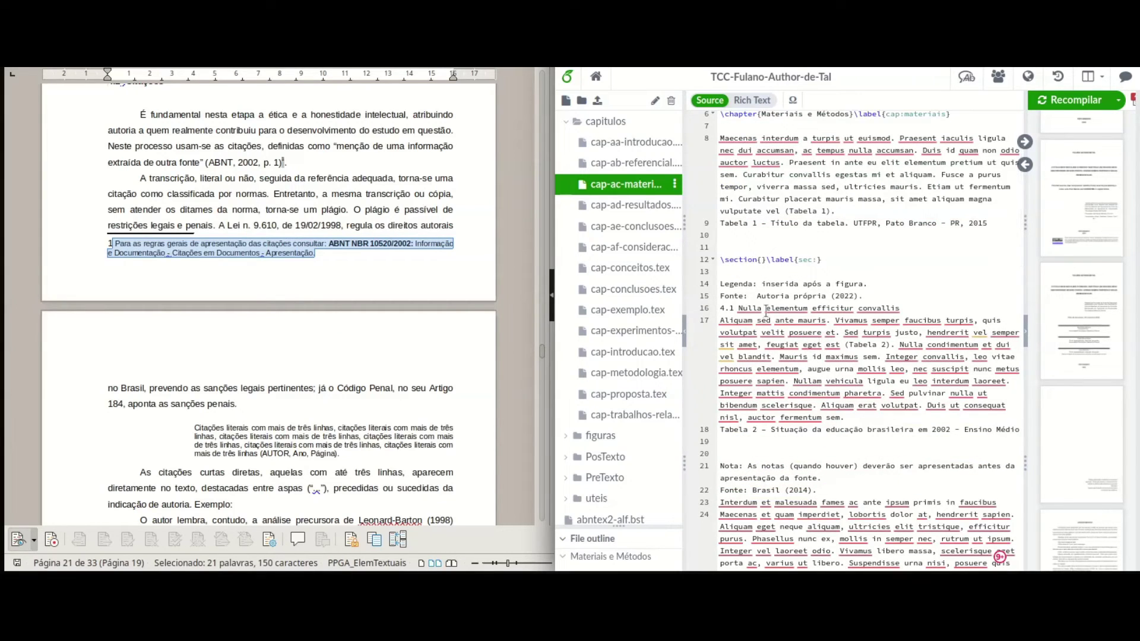
drag(739, 308, 899, 308)
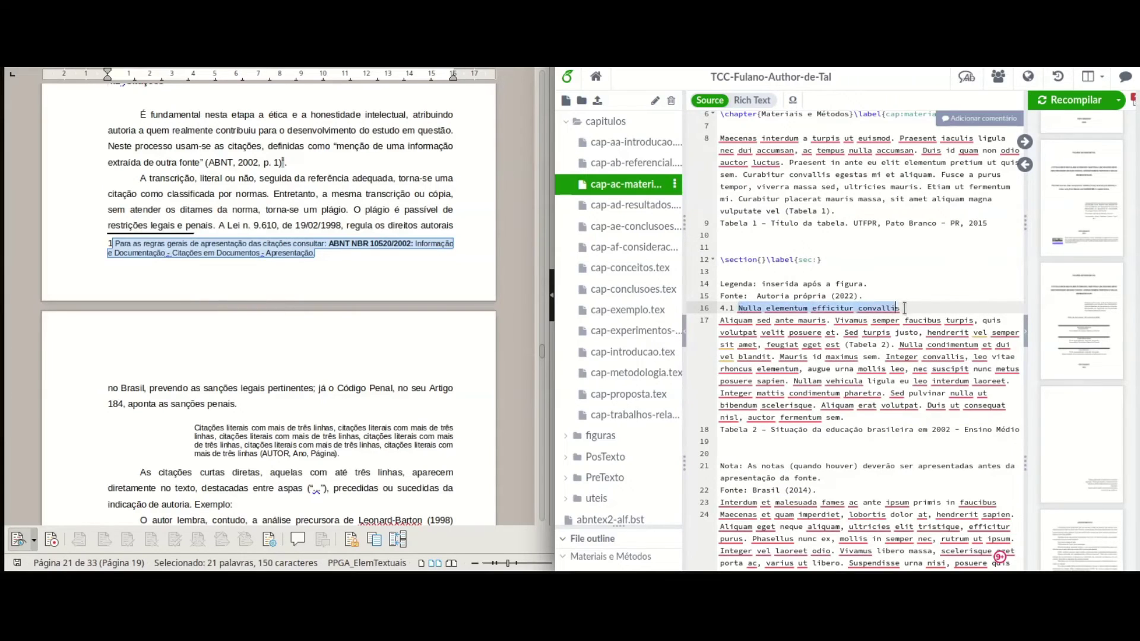
drag(765, 310, 761, 263)
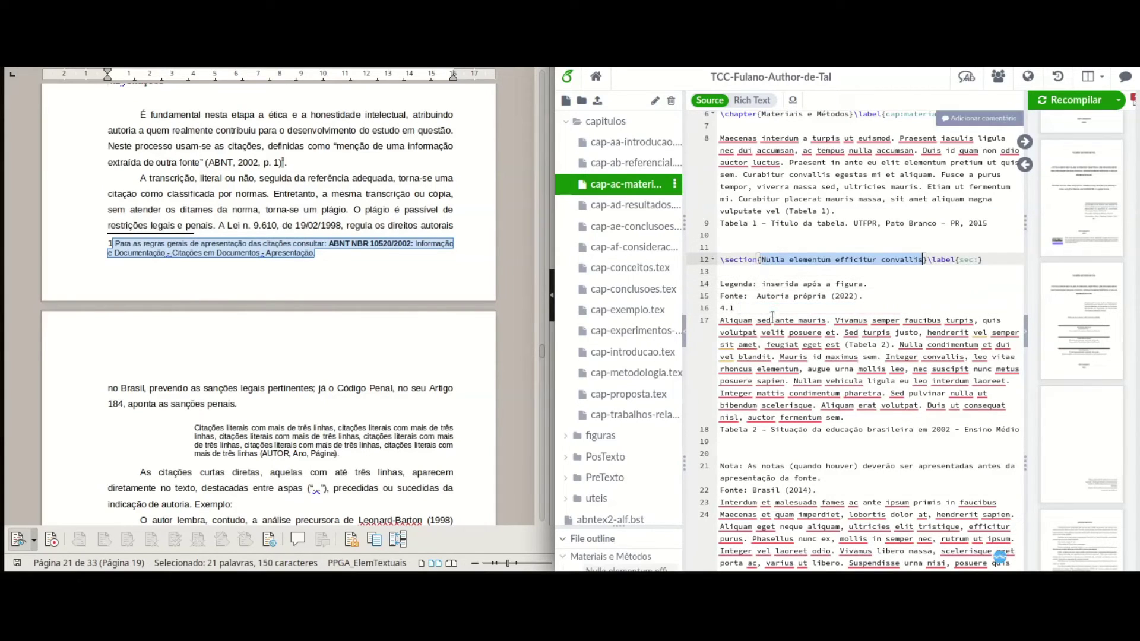
click(732, 311)
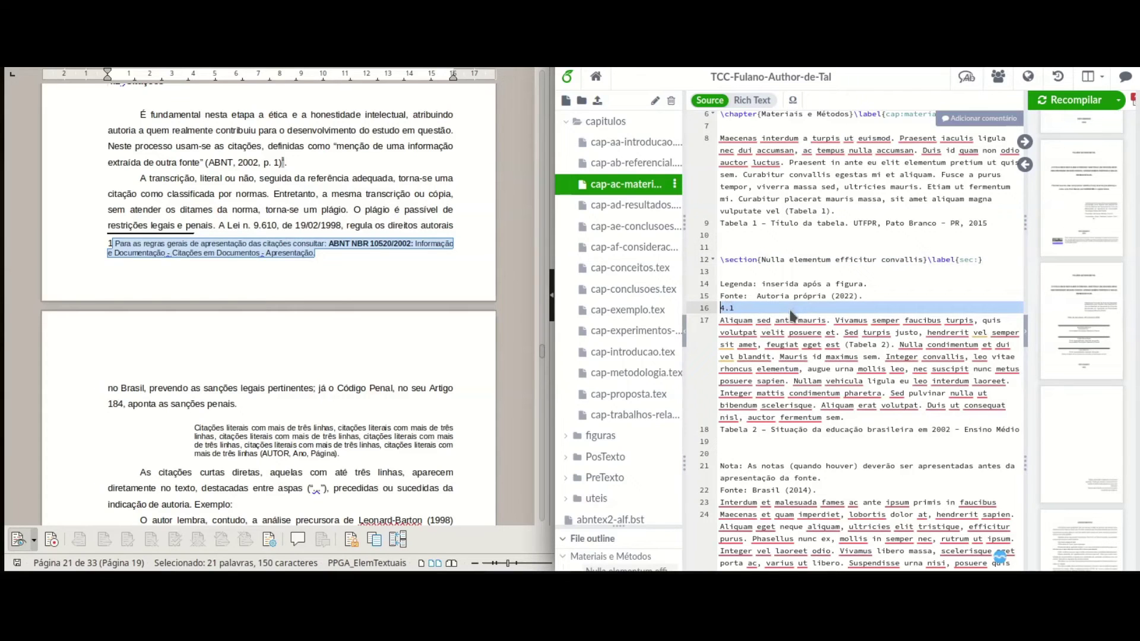
key(ctrl+d)
Add two blank lines above the "4.1 Citações" heading and insert a \section{} command directly above it
scroll(801, 302, down, 2)
scroll(803, 302, down, 2)
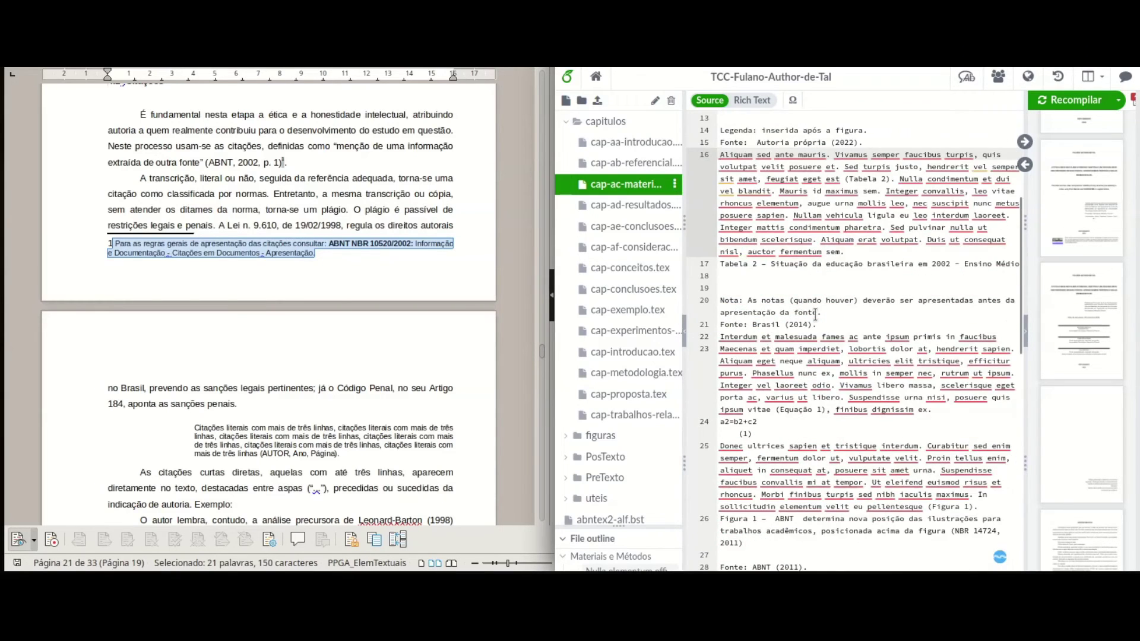
scroll(815, 315, down, 4)
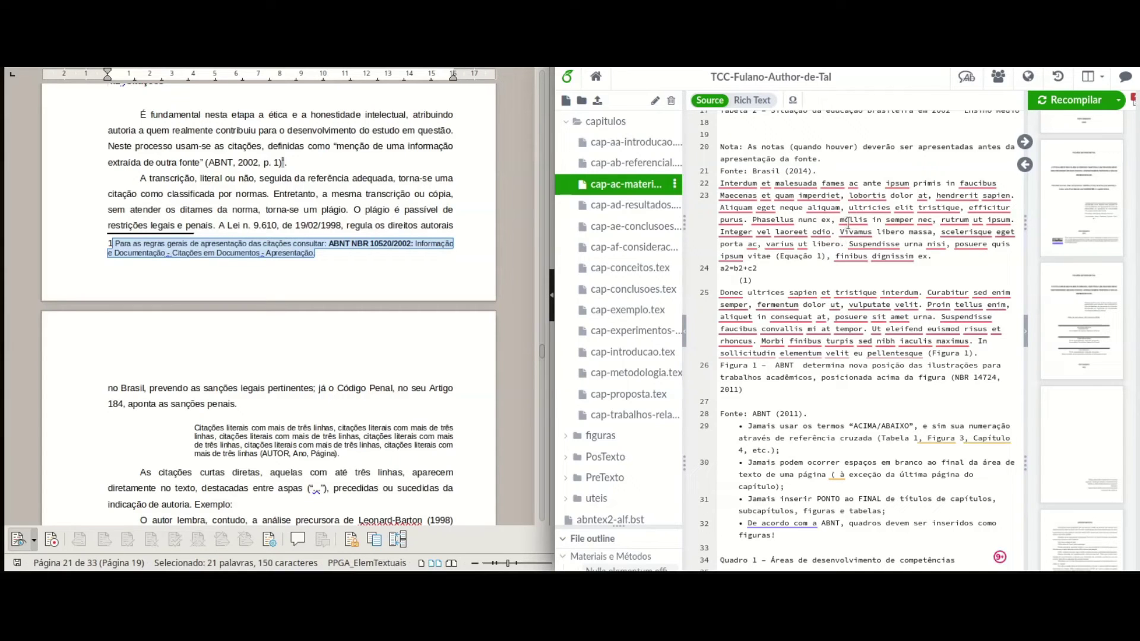
scroll(847, 222, down, 8)
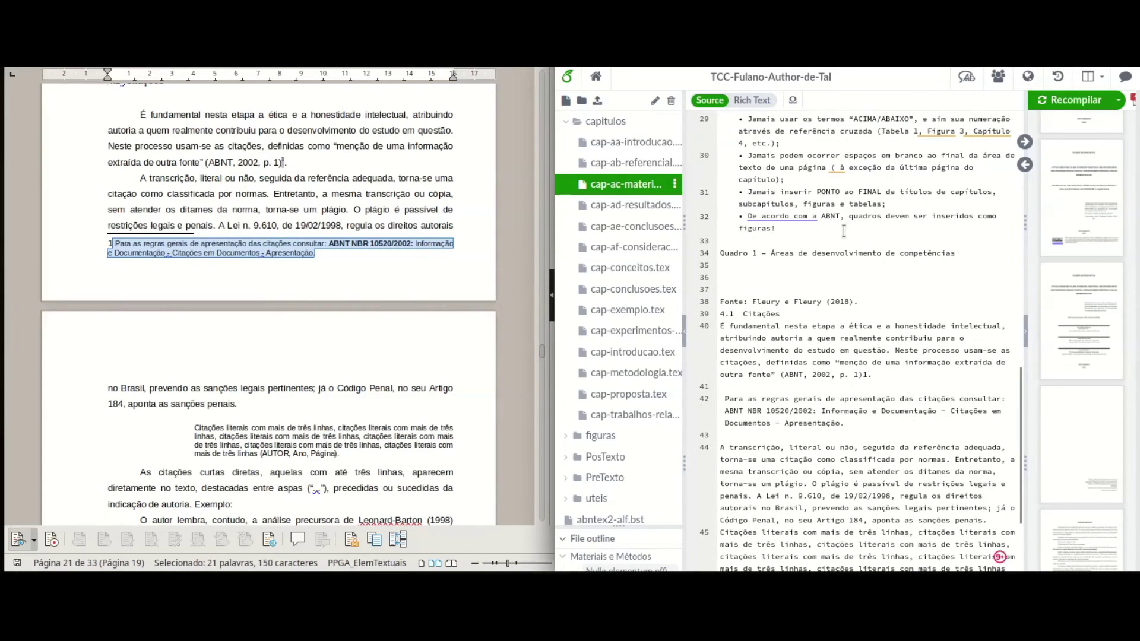
click(721, 313)
key(Return)
key(Return)
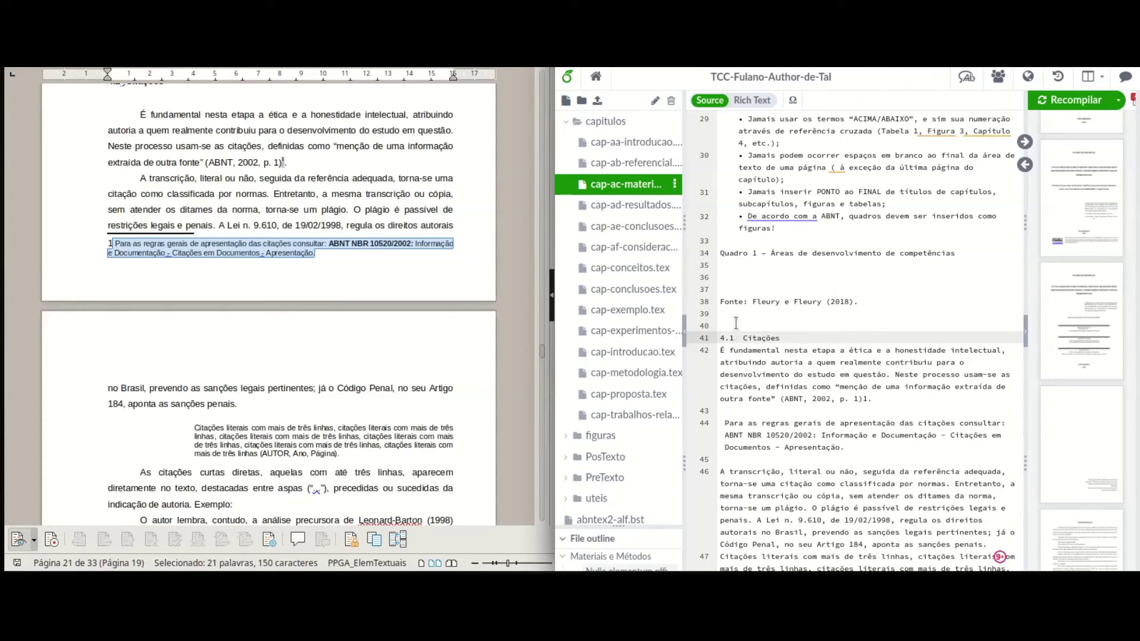
click(736, 326)
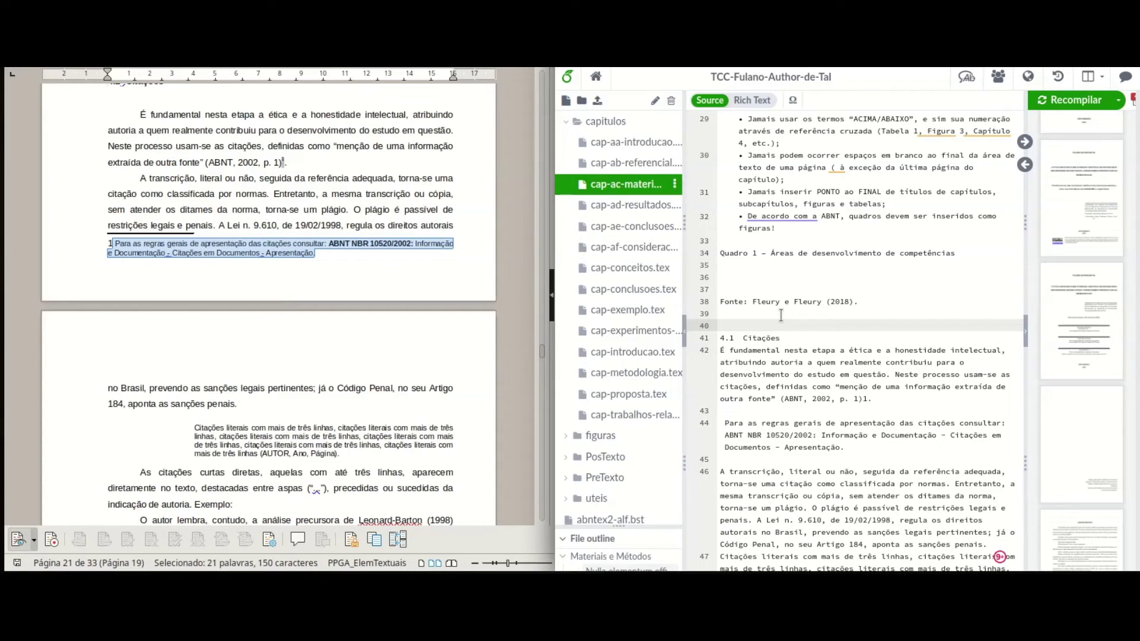
text(\s)
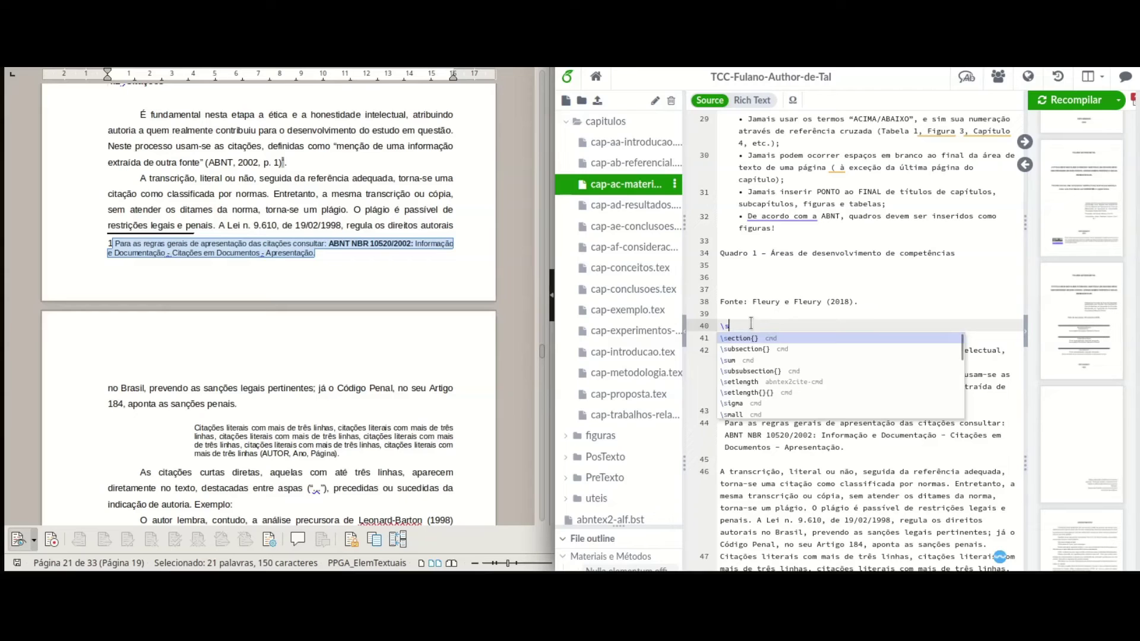
key(Return)
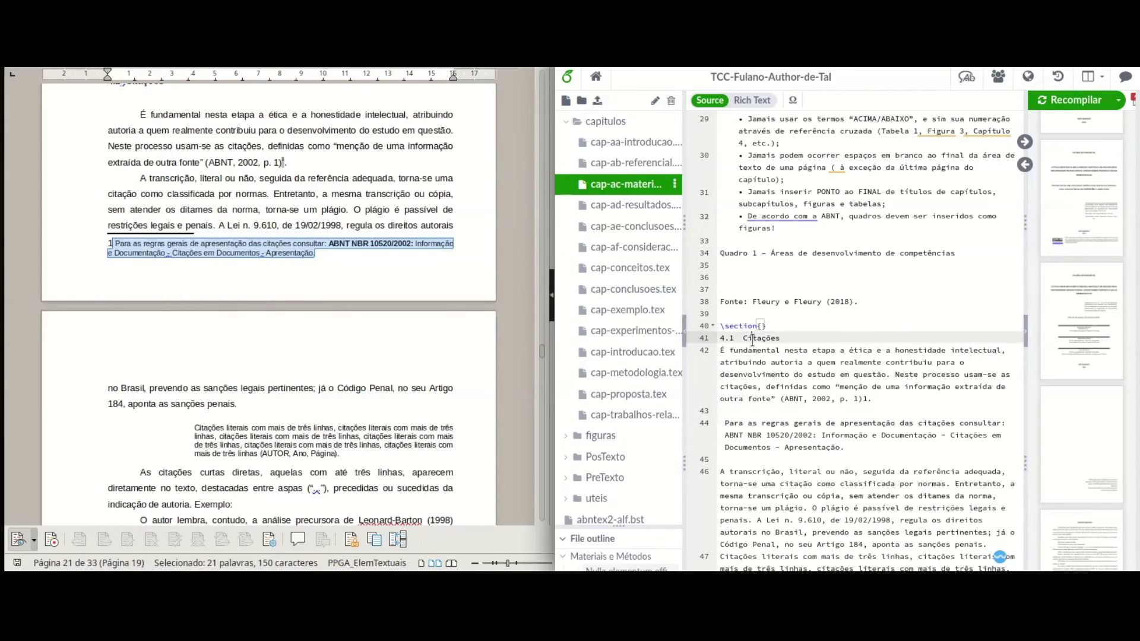
Move "Citações" into the braces of the new \section command and delete the leftover "4.1" line below it
double_click(752, 337)
drag(766, 339, 762, 327)
scroll(814, 347, down, 5)
scroll(817, 340, up, 5)
click(730, 261)
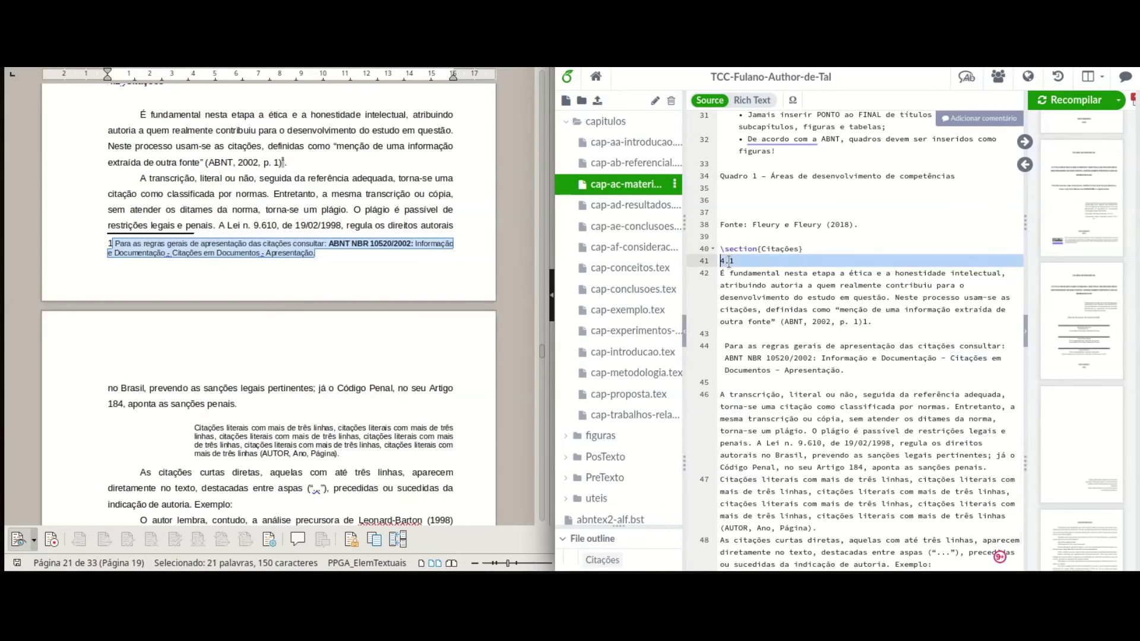
key(Delete)
key(Delete)
key(Delete)
key(Delete)
scroll(831, 327, down, 2)
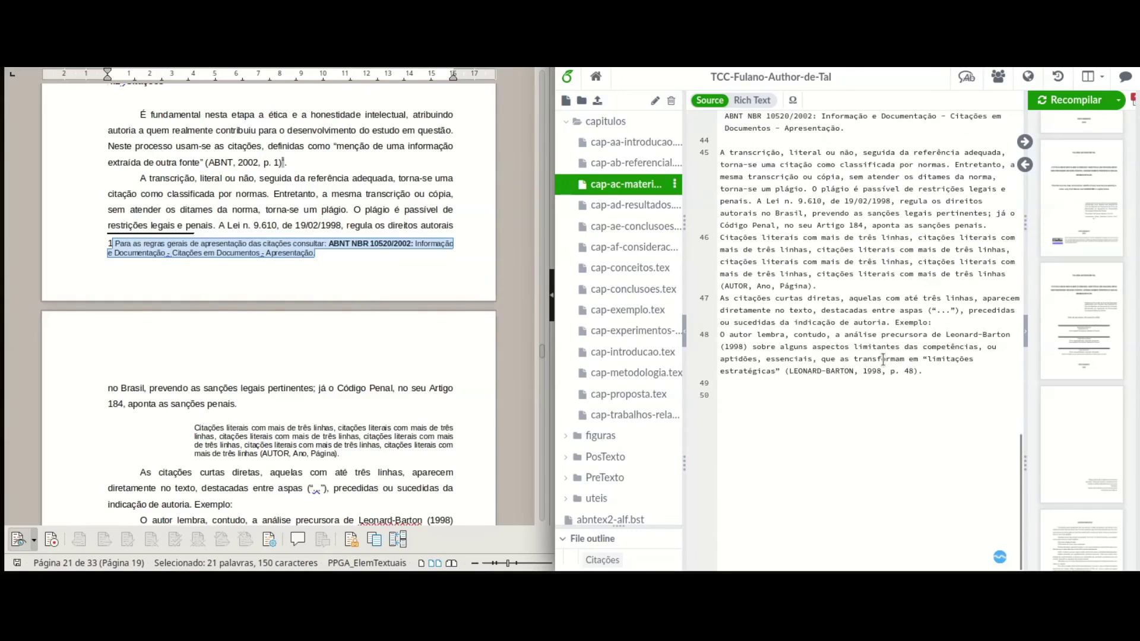
scroll(882, 357, up, 2)
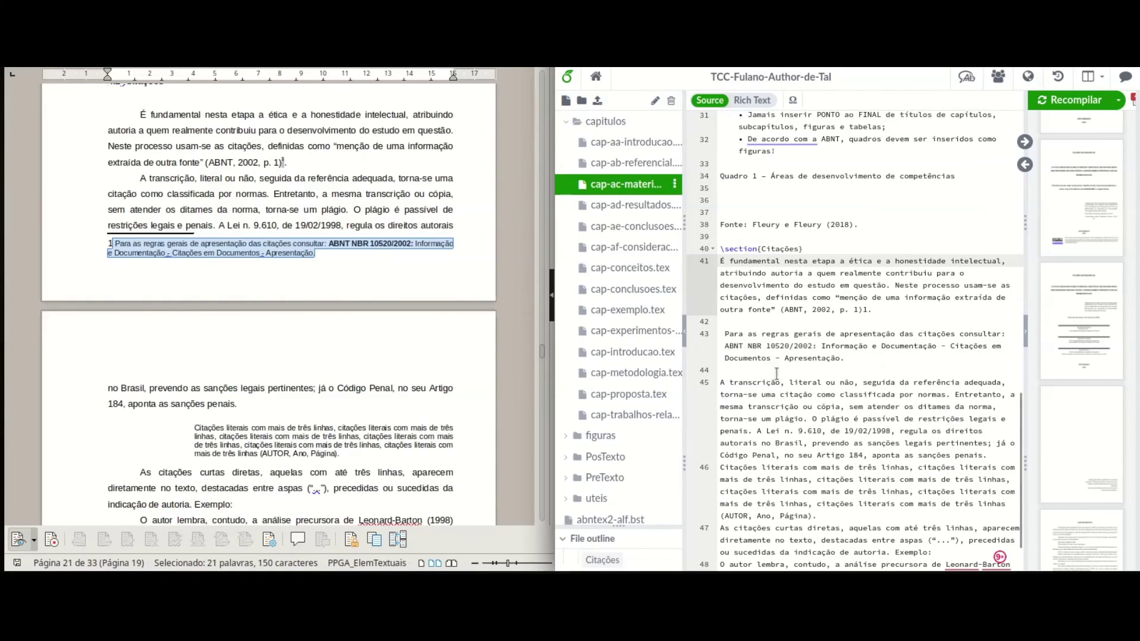
scroll(776, 372, up, 5)
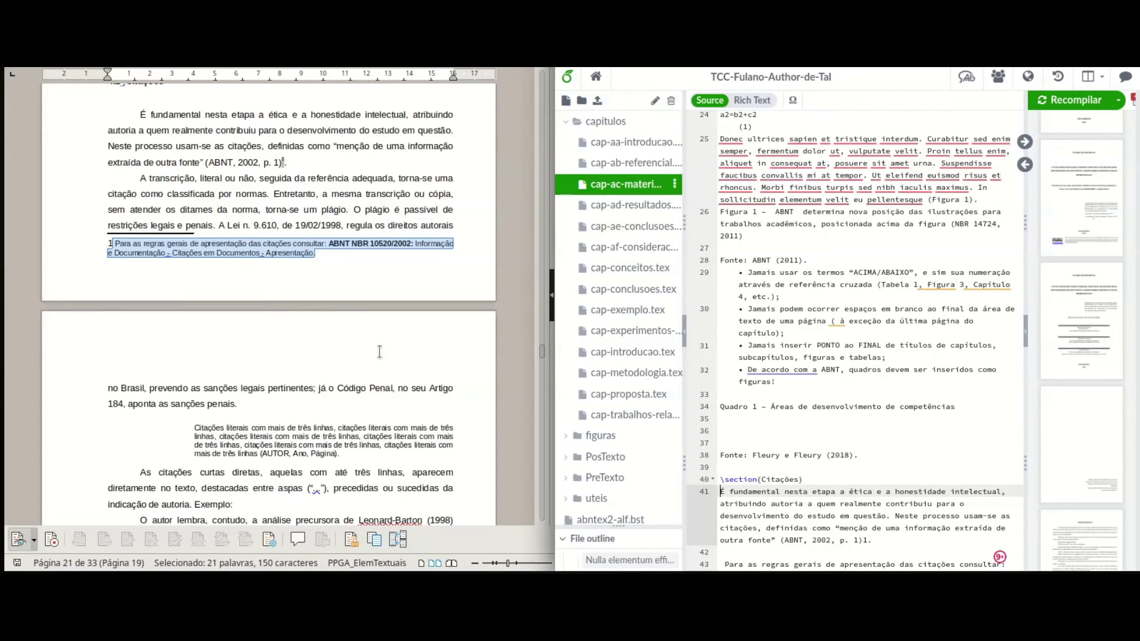
scroll(824, 297, down, 5)
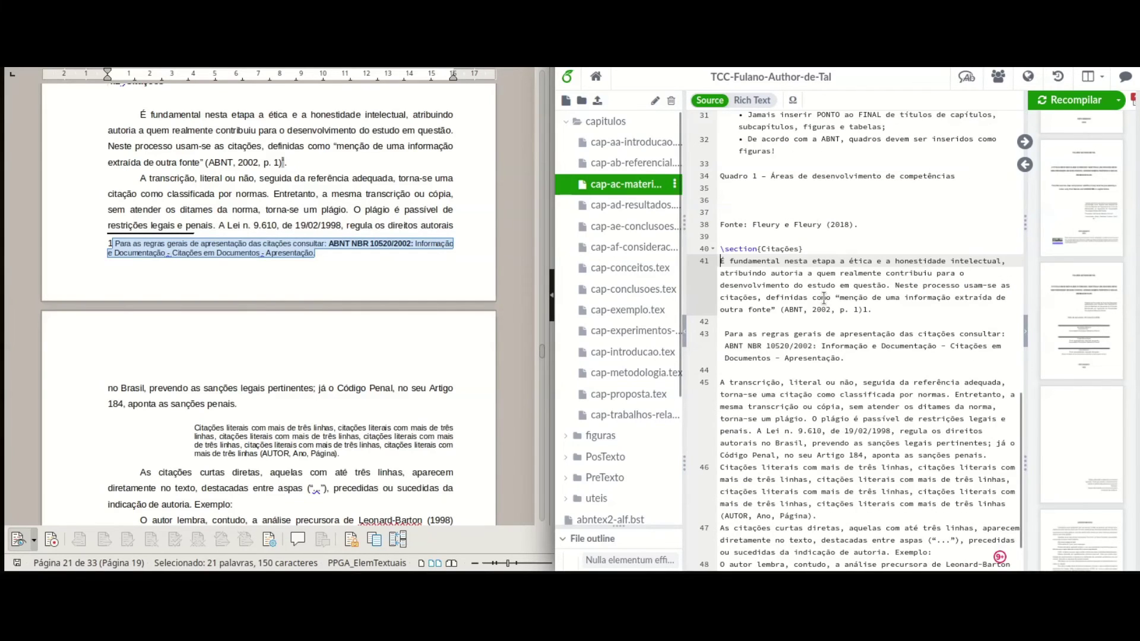
scroll(824, 297, down, 3)
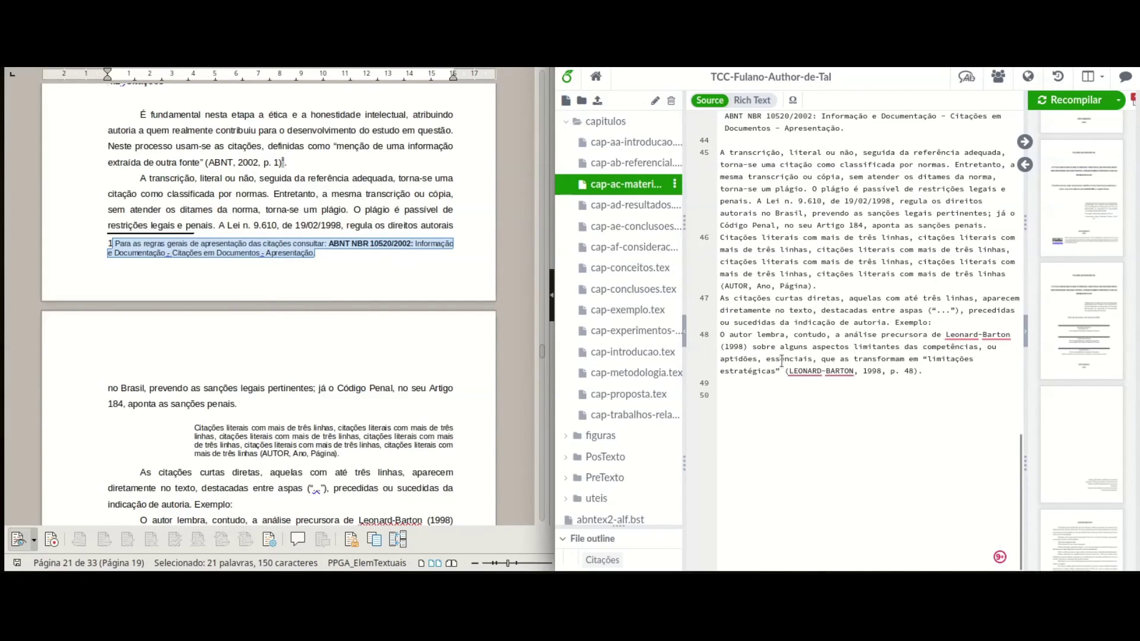
Copy the body text of chapter 5 from the thesis and paste it into cap-ad-resultados.tex three lines below the commented \section command
scroll(337, 323, down, 10)
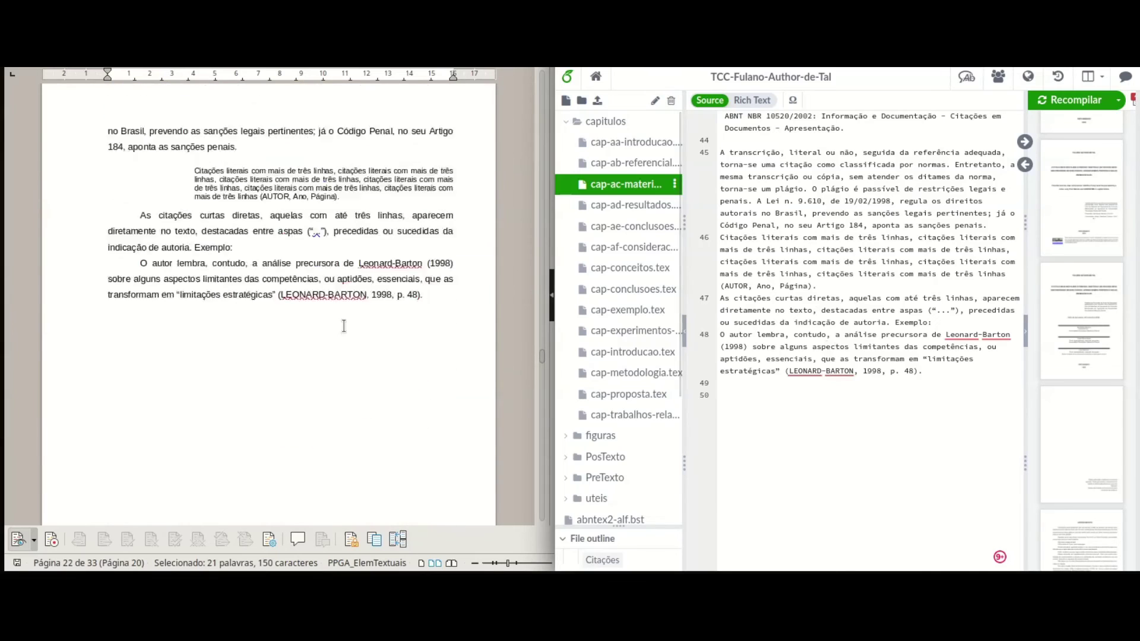
scroll(351, 309, down, 1)
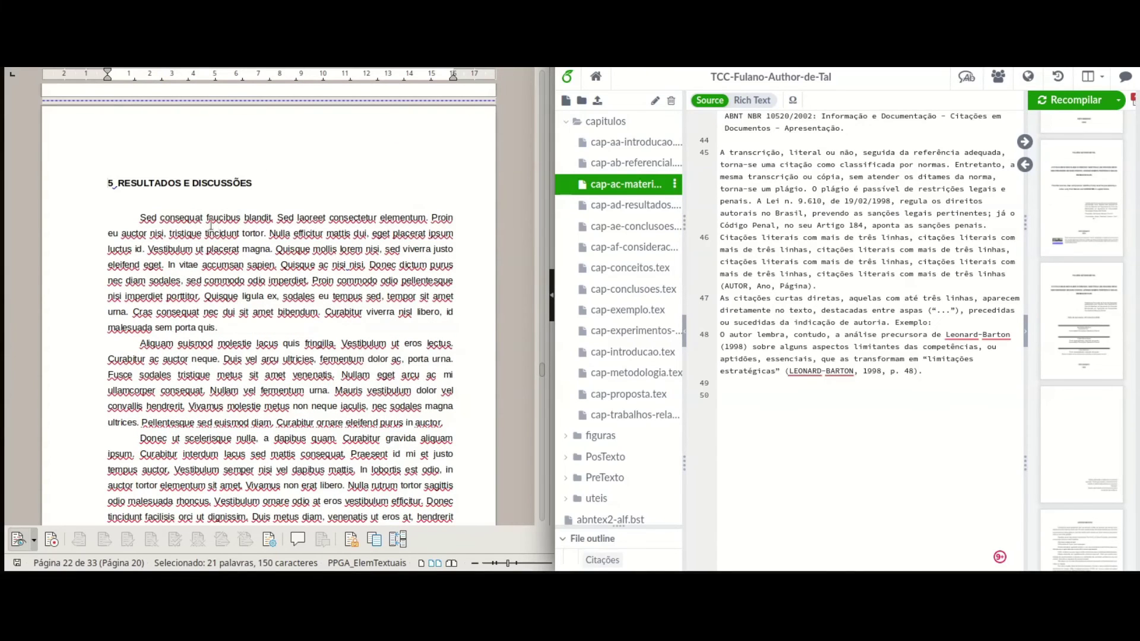
drag(136, 221, 327, 329)
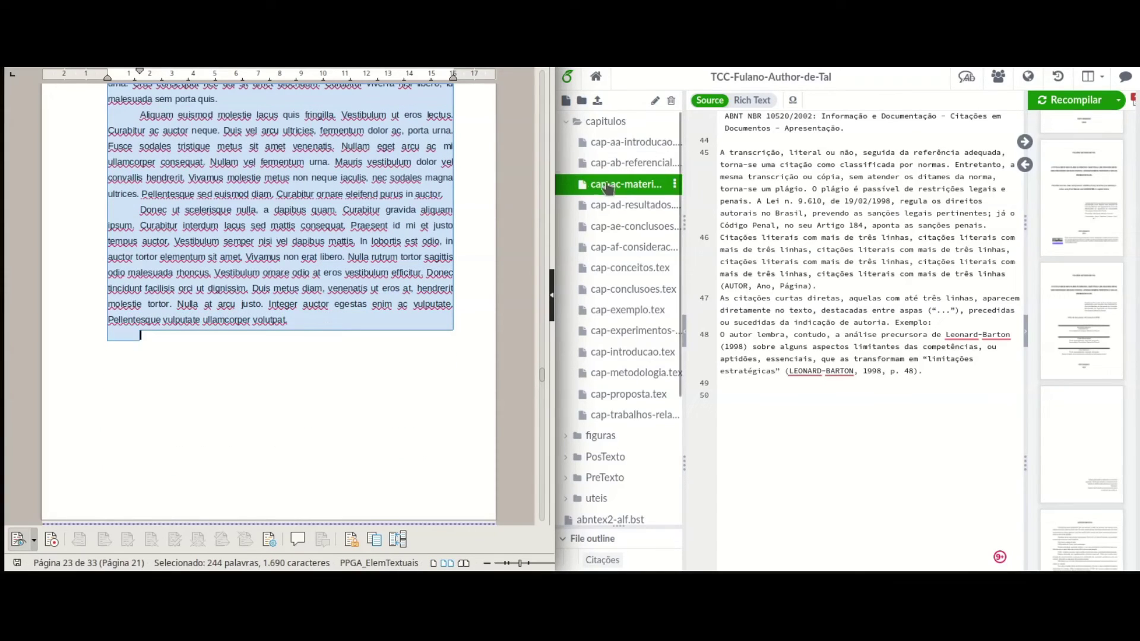
click(614, 205)
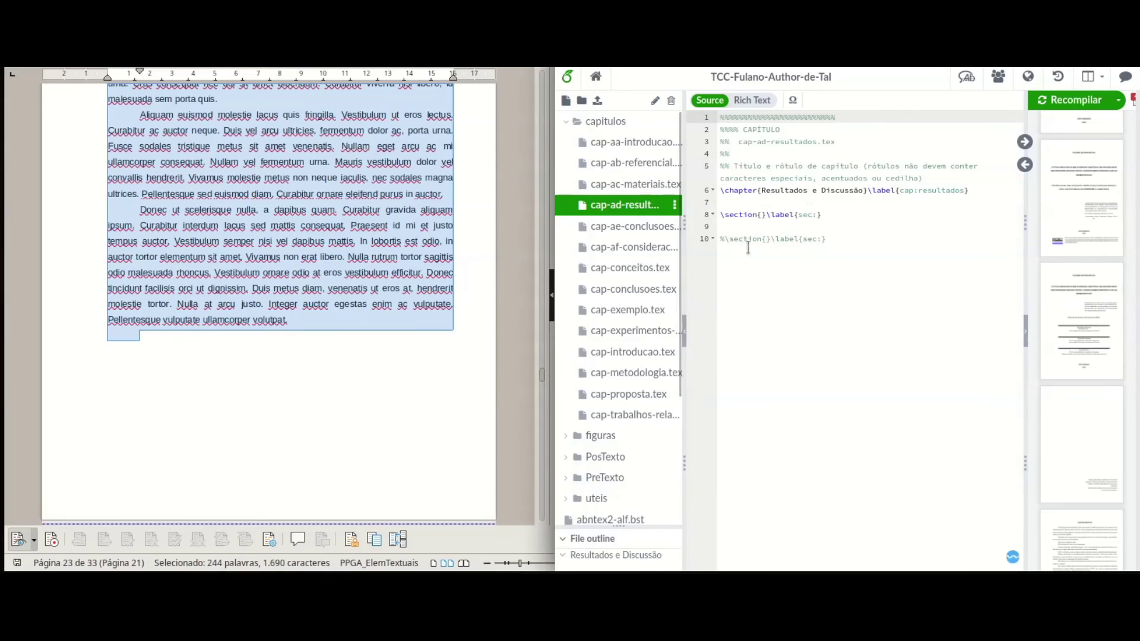
click(851, 239)
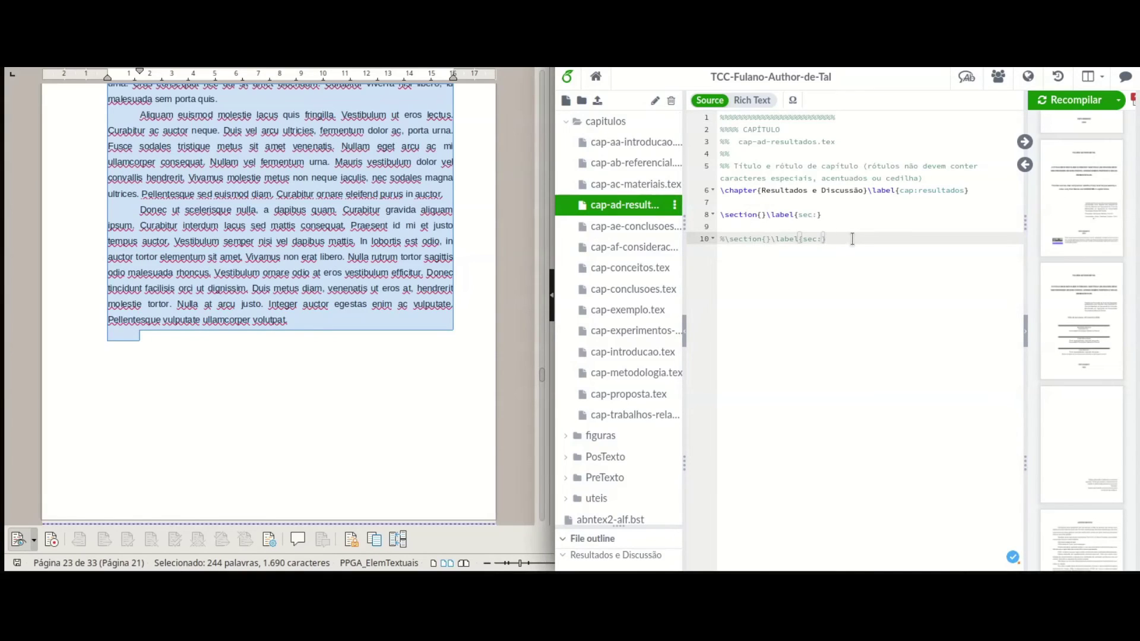
key(Return)
key(Return)
key(Return)
key(ctrl+v)
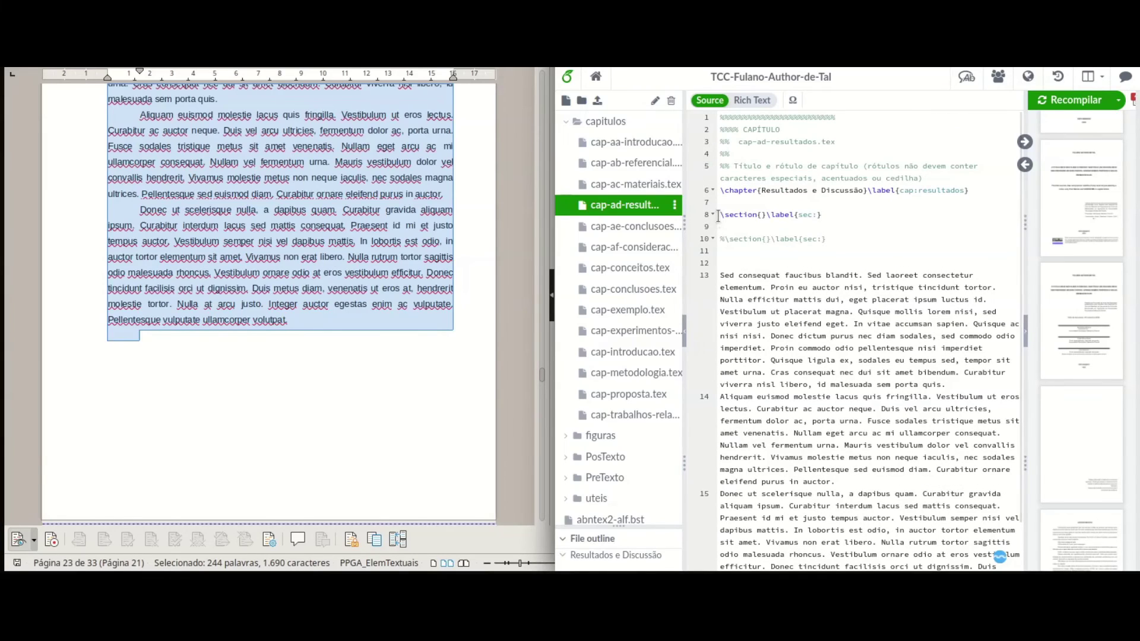
Comment out the first \section command on line 8 of cap-ad-resultados.tex
click(718, 214)
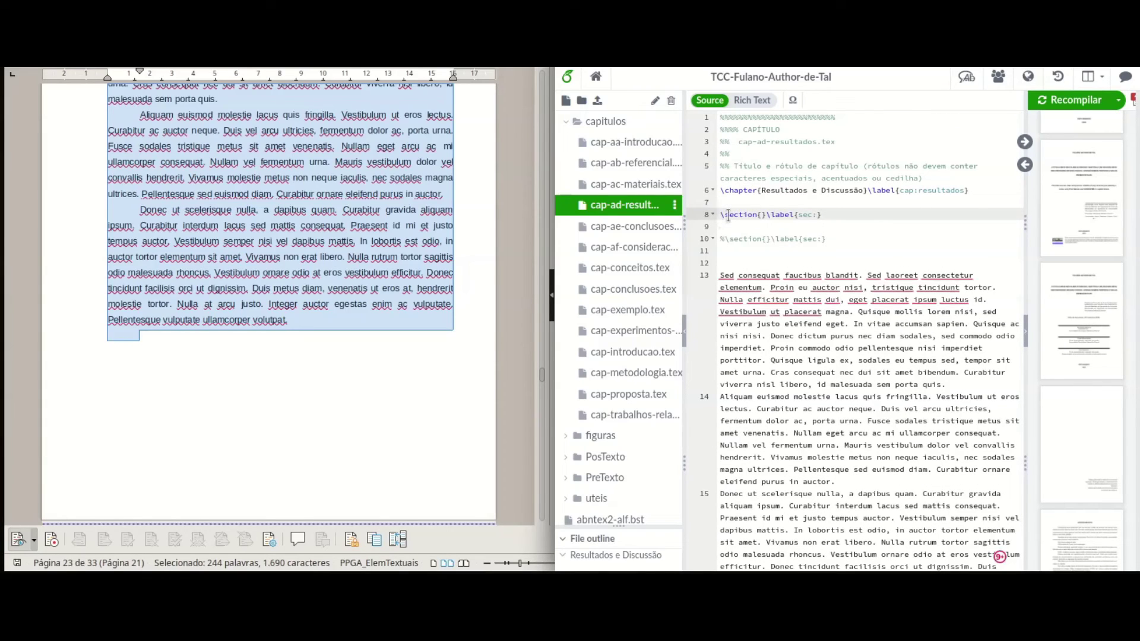
text(%)
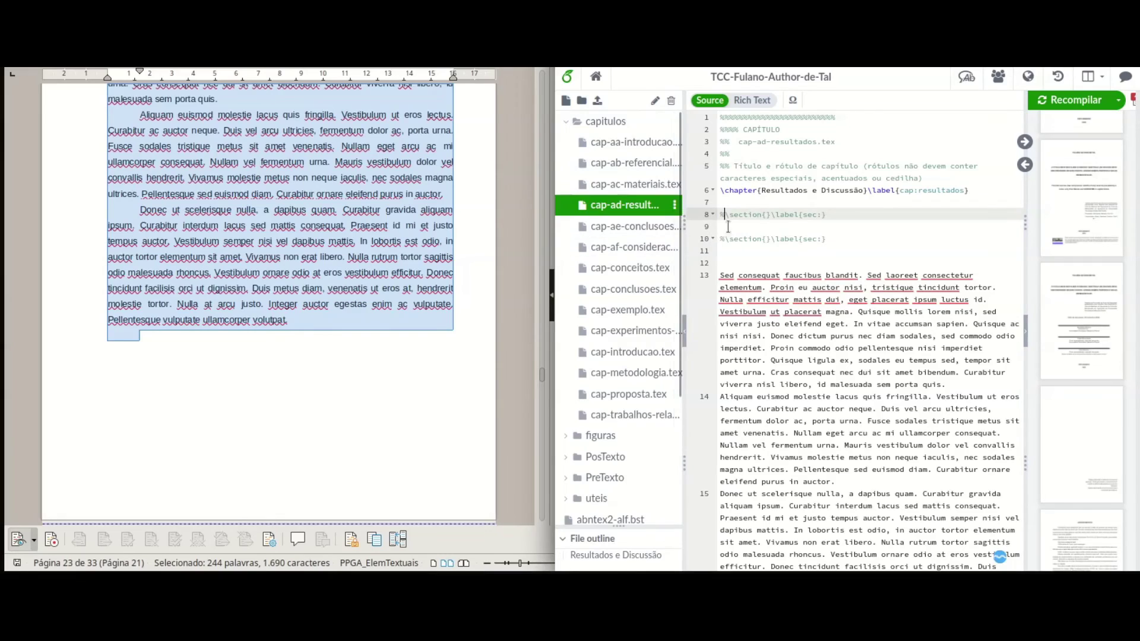
click(764, 248)
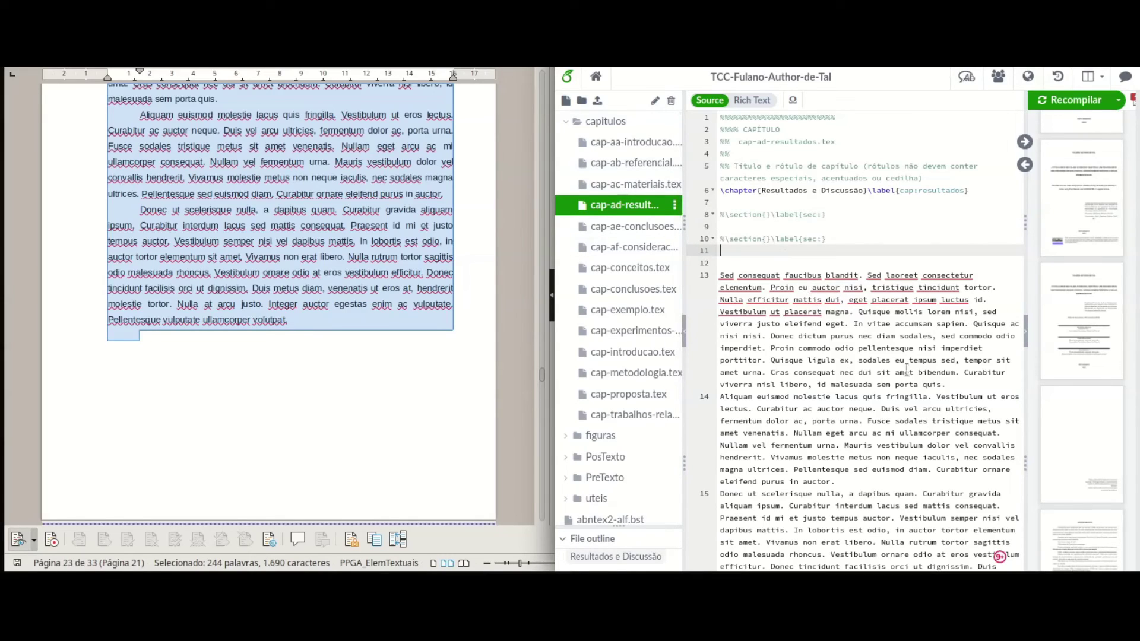
Copy the body text of chapter 6 "Conclusões" from the thesis into cap-ae-conclusoes.tex, two lines below the \section command
scroll(201, 199, down, 5)
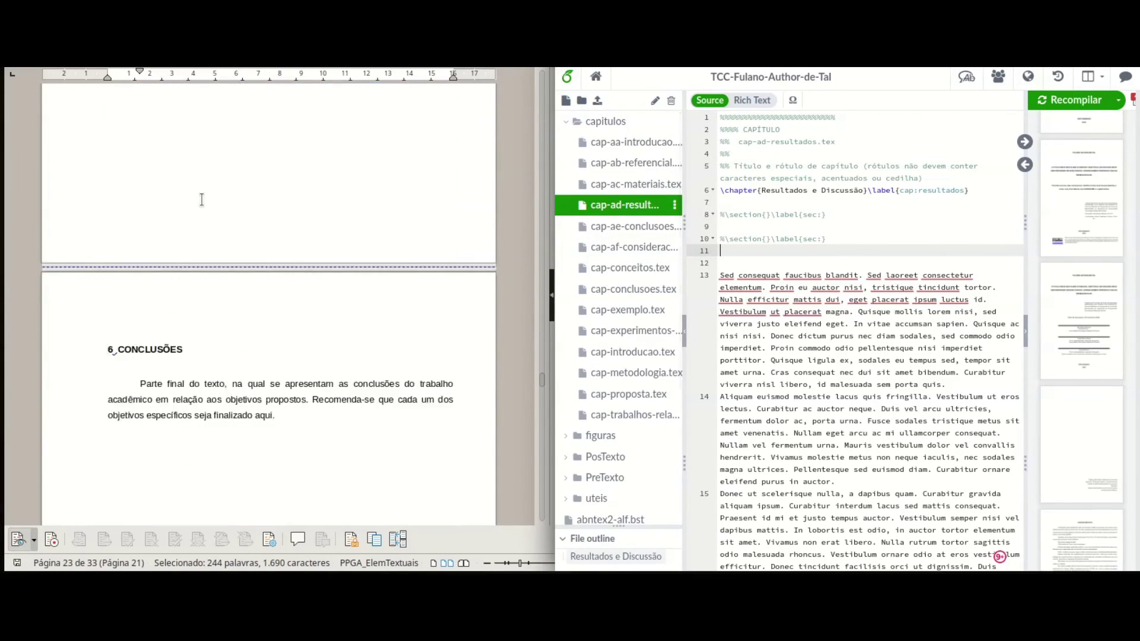
scroll(201, 200, down, 3)
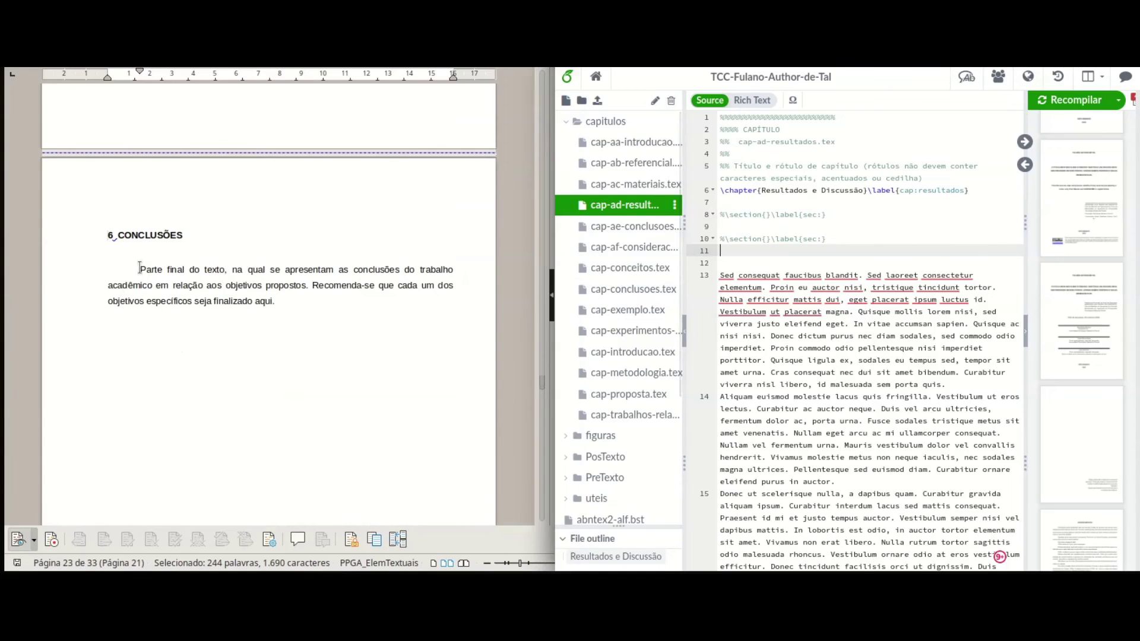
drag(140, 270, 302, 300)
key(ctrl+c)
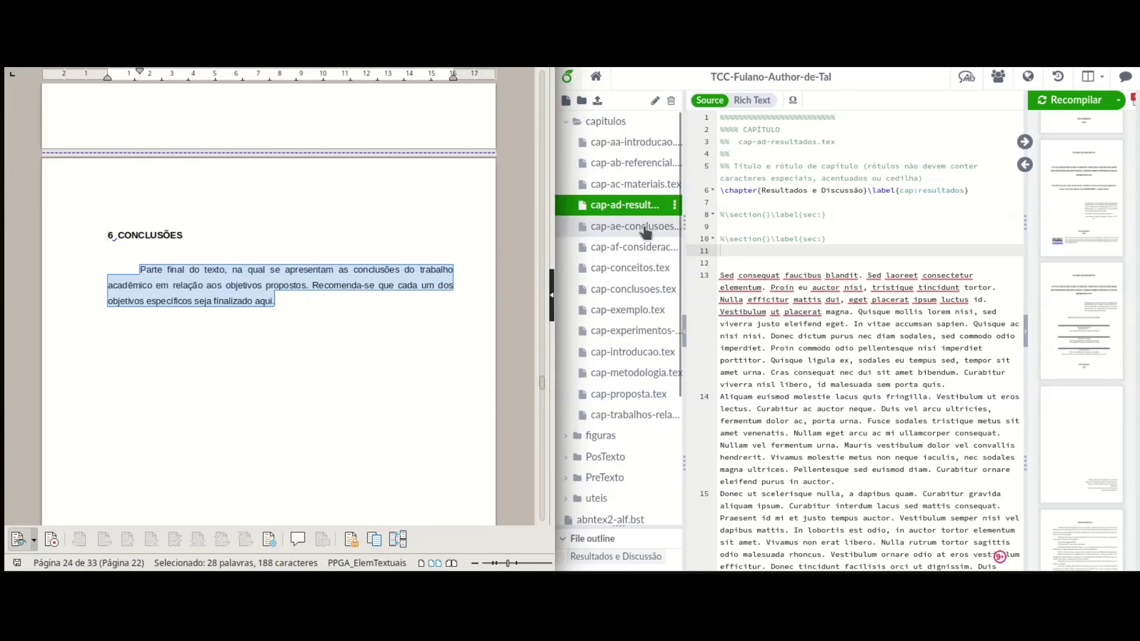
click(649, 229)
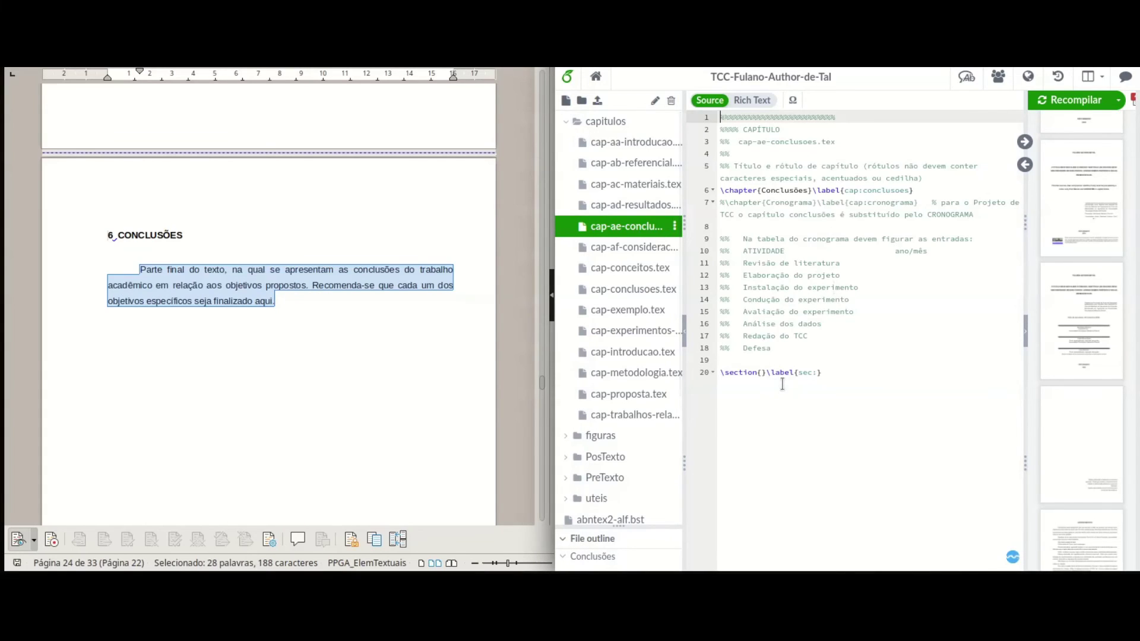
click(836, 372)
key(Return)
key(Return)
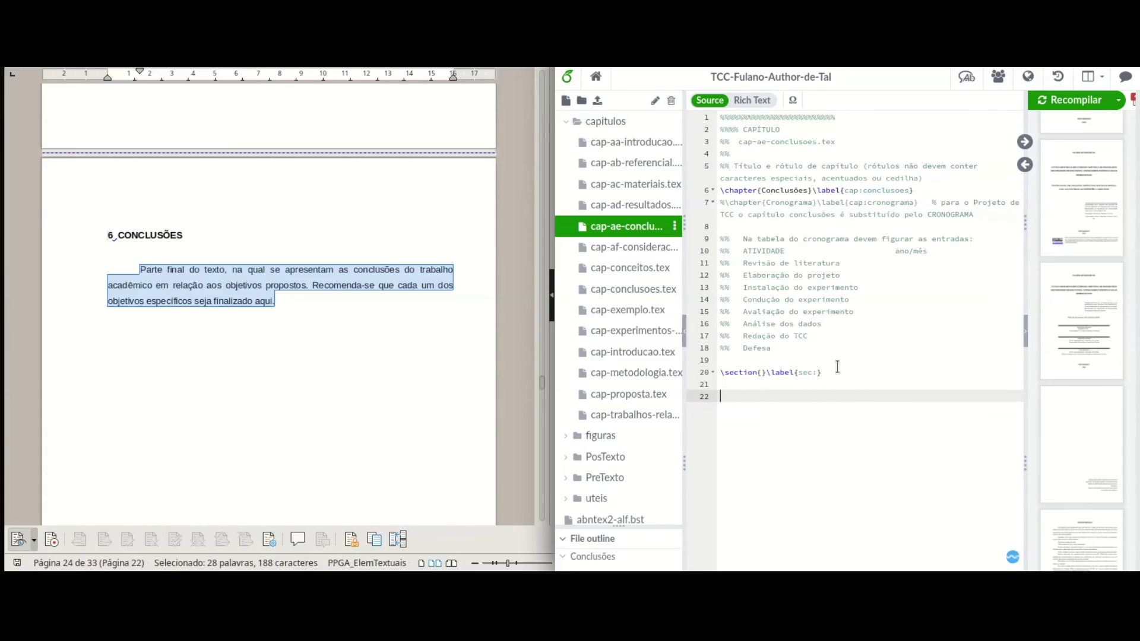
key(ctrl+v)
Comment out the empty \section command in cap-ae-conclusoes.tex and recompile the project
click(719, 371)
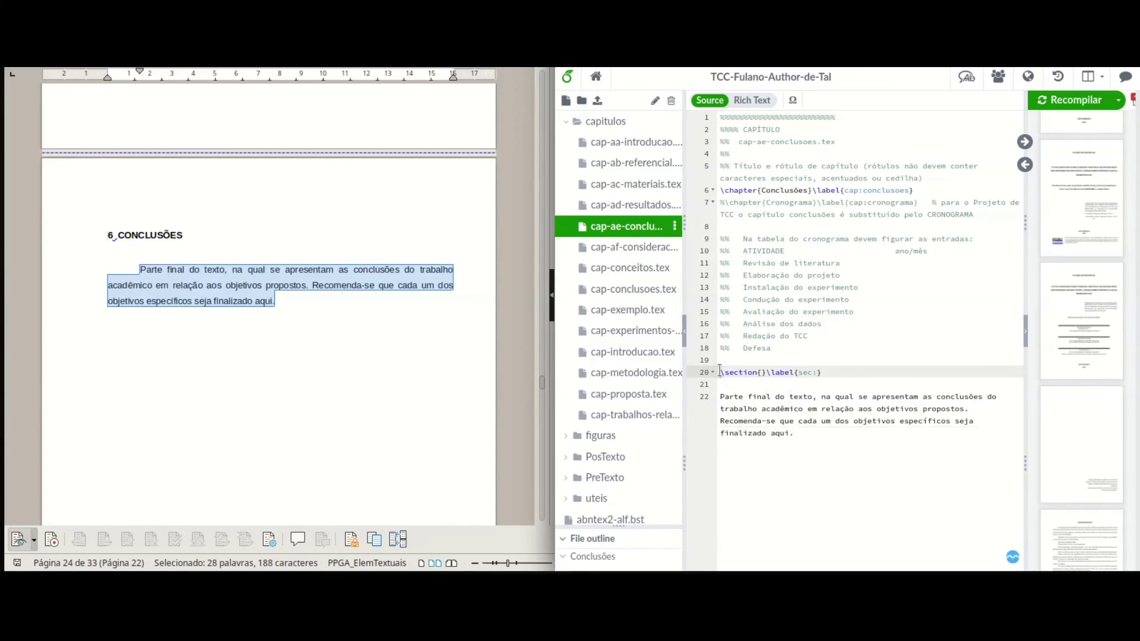
text(%)
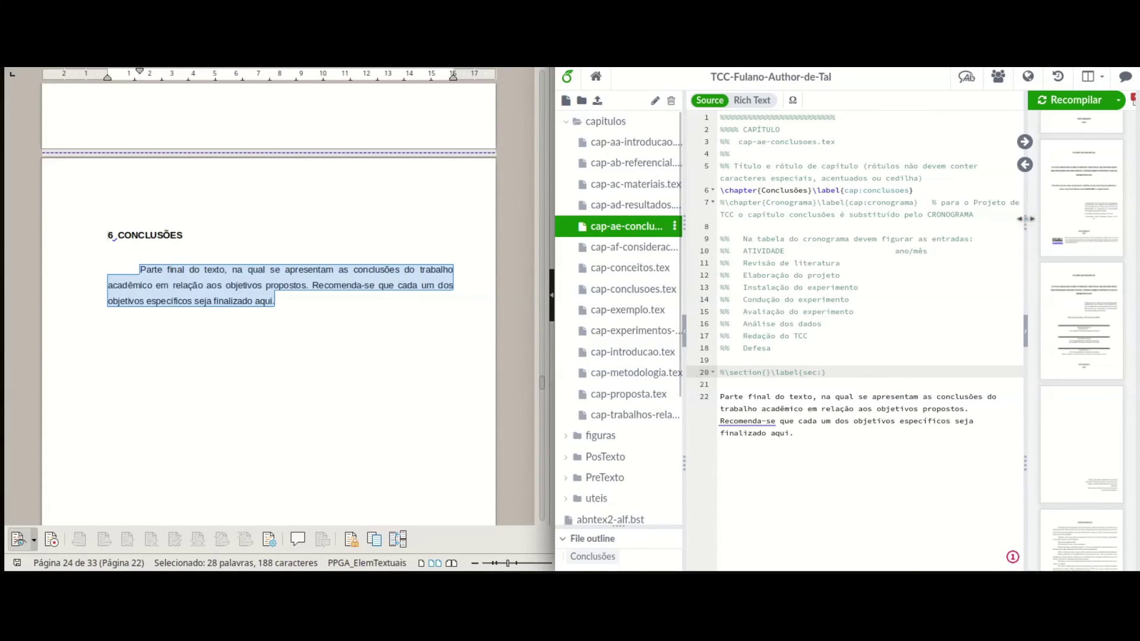
click(1076, 101)
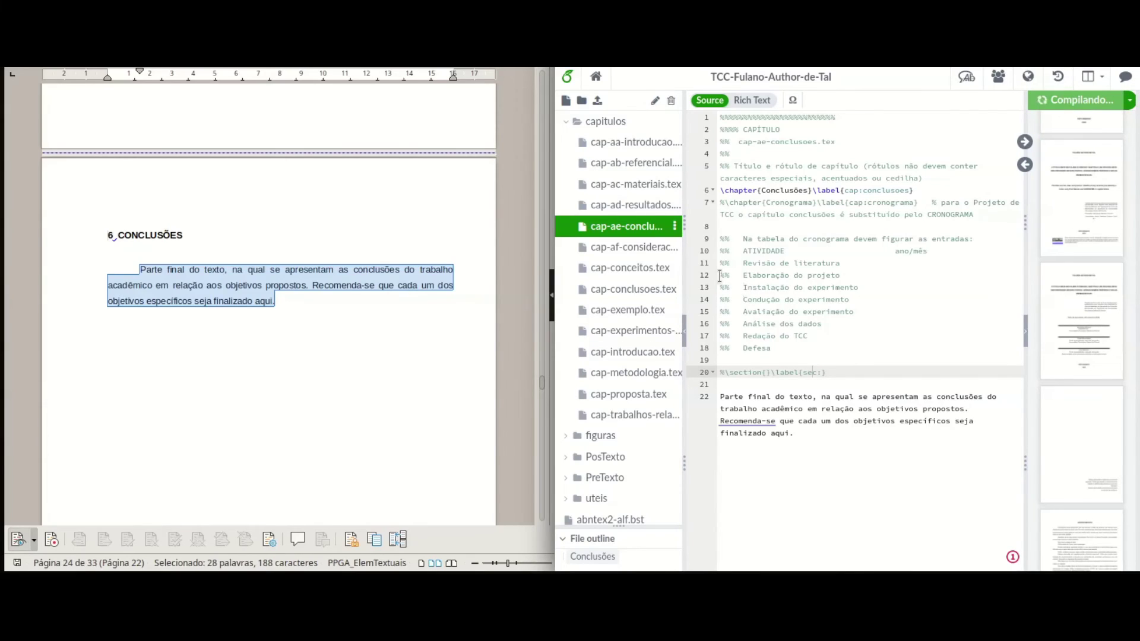
Copy the body text of chapter 7 "Considerações Finais" from the thesis into cap-af-consideracoes.tex, three lines below the \section command
scroll(430, 343, down, 10)
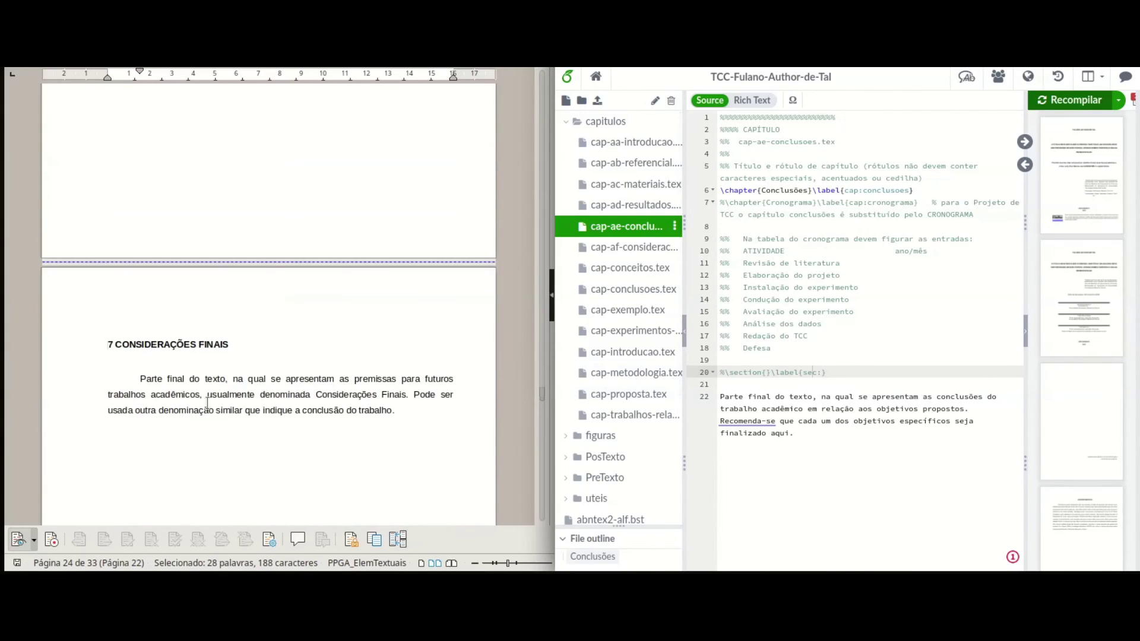
drag(135, 381, 392, 409)
key(ctrl+c)
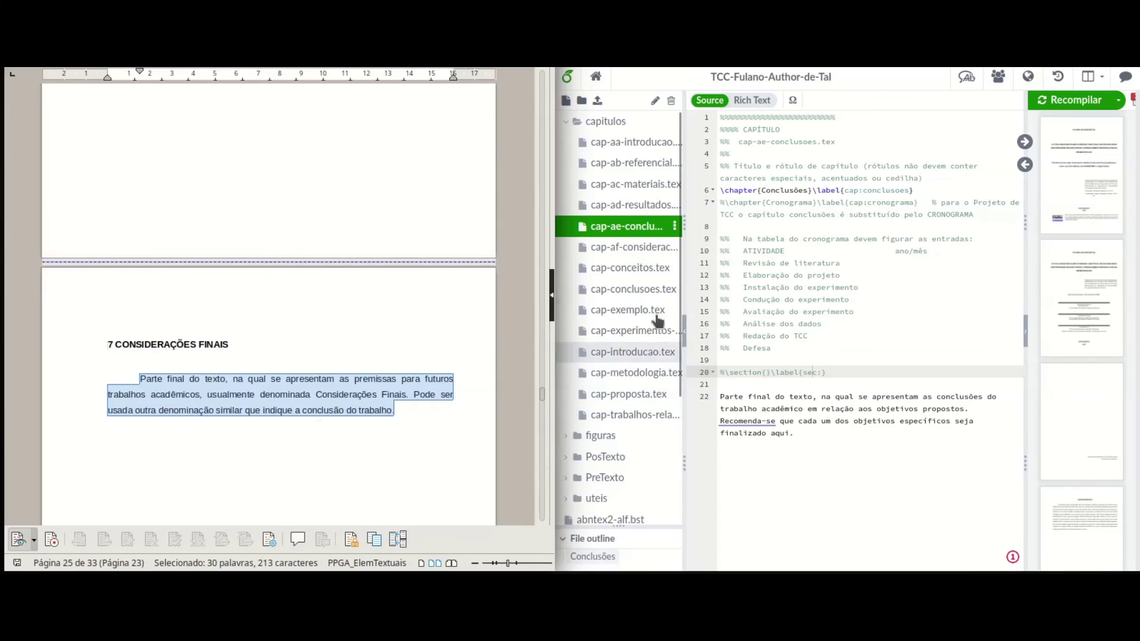
click(656, 254)
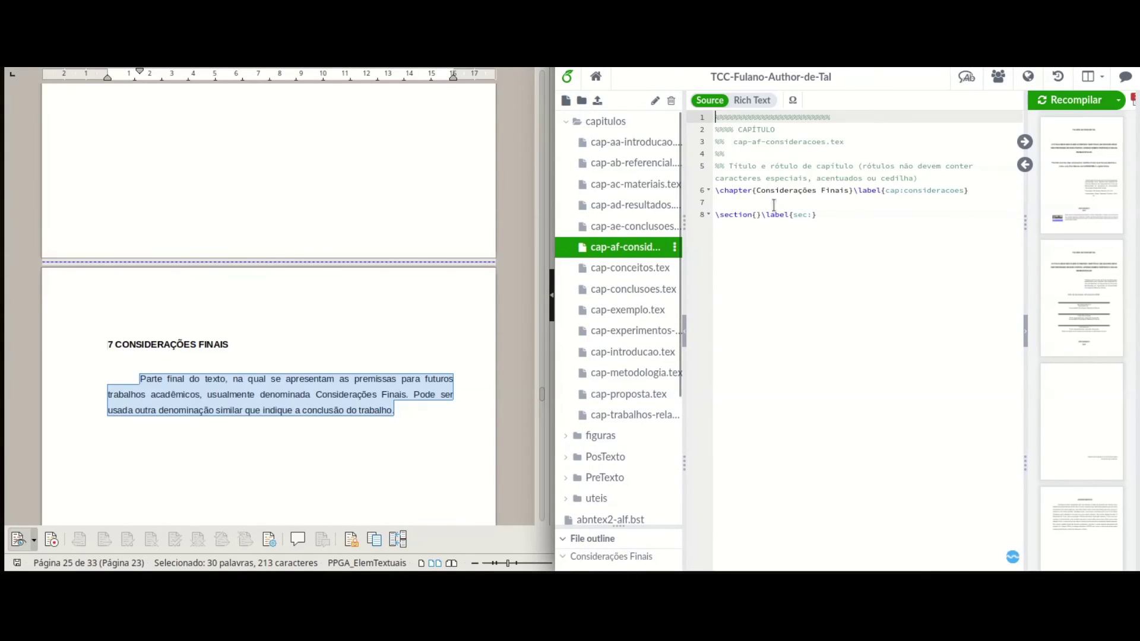
click(849, 211)
key(Return)
key(Return)
key(Return)
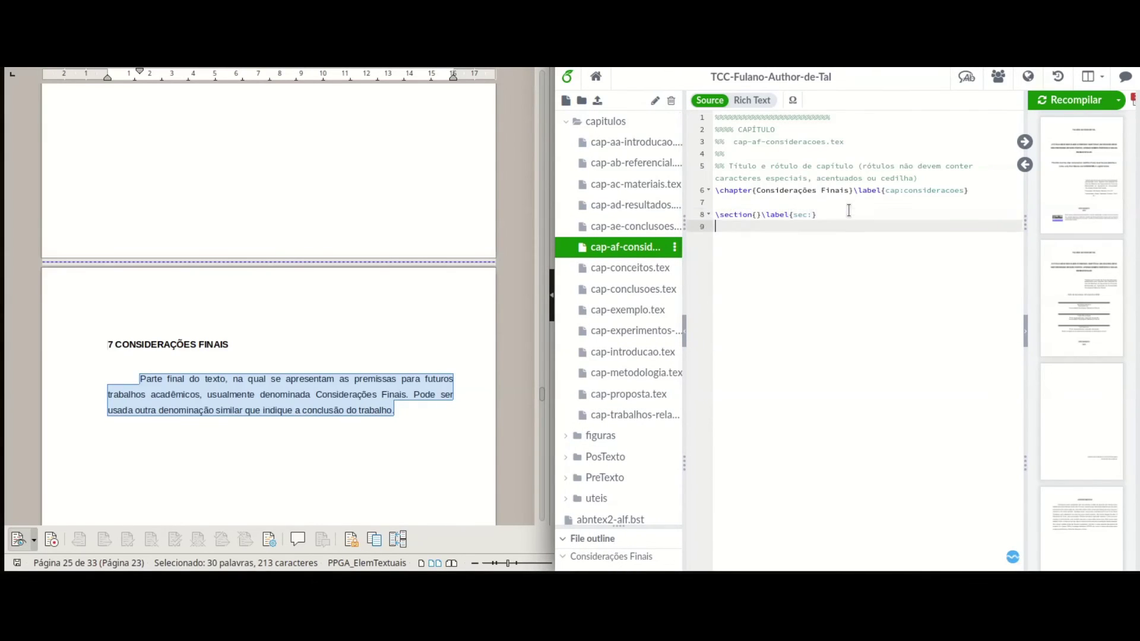
key(ctrl+v)
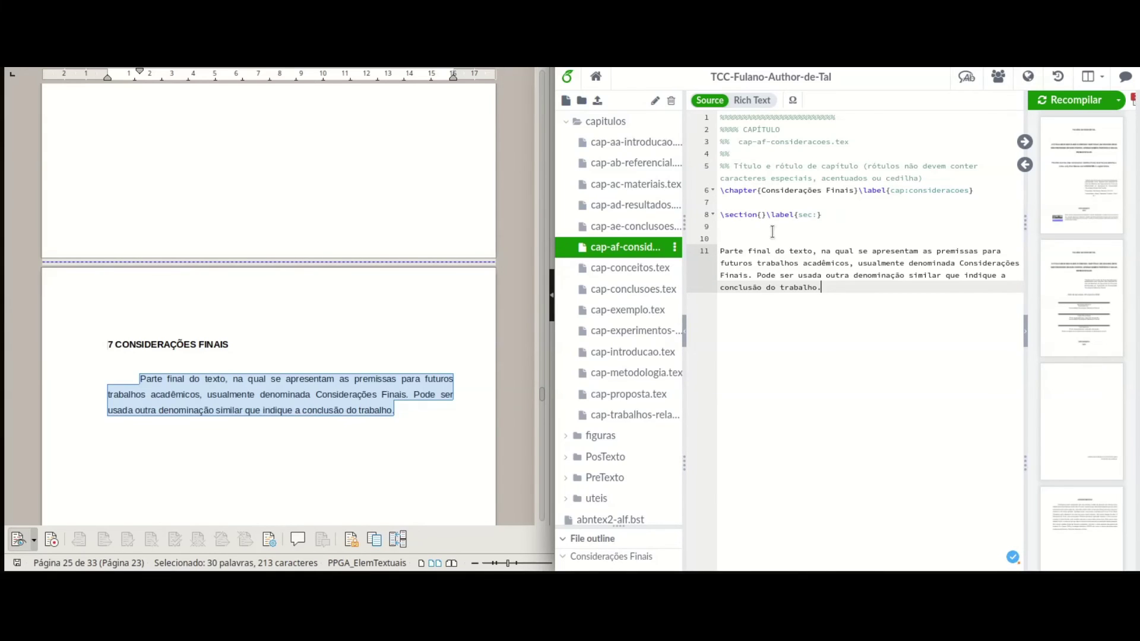
scroll(107, 374, down, 10)
scroll(124, 363, down, 5)
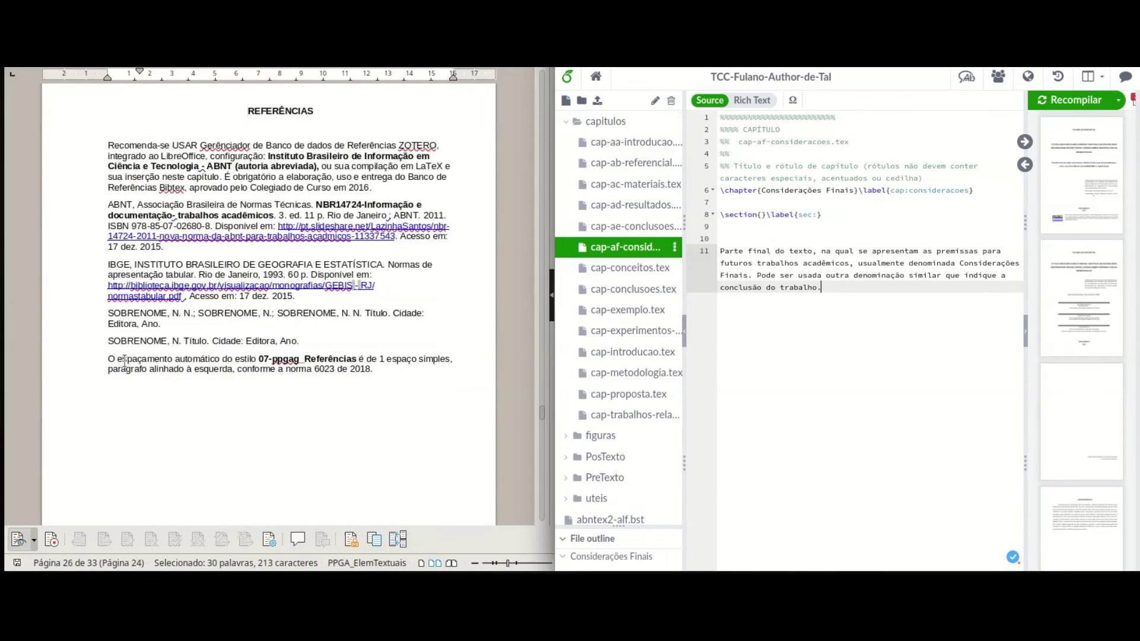
scroll(125, 364, up, 5)
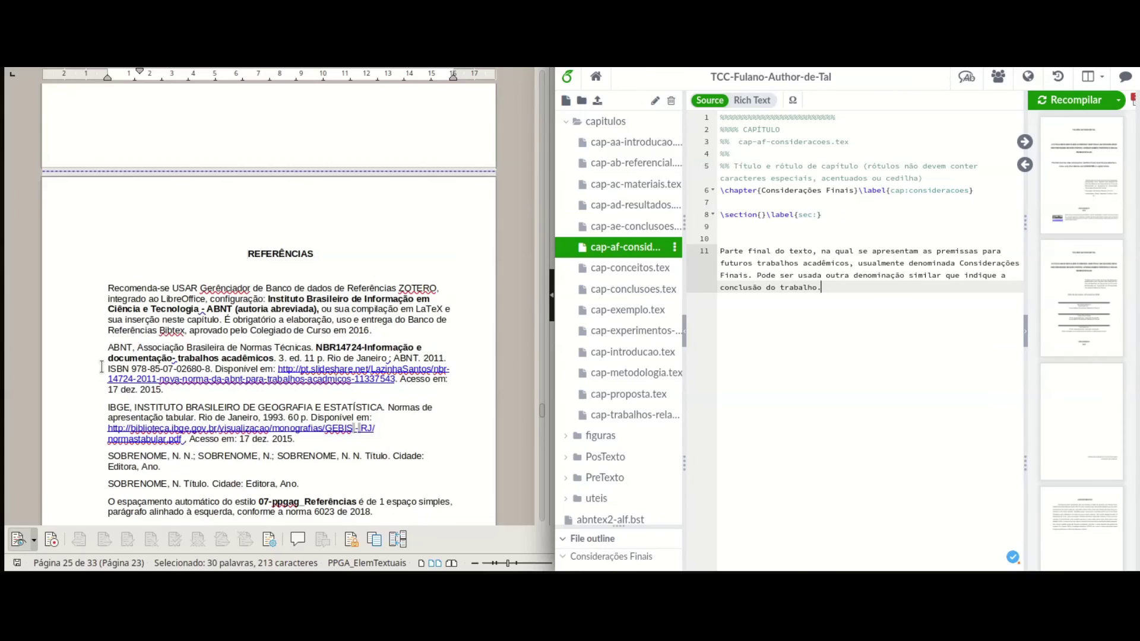
scroll(123, 364, up, 3)
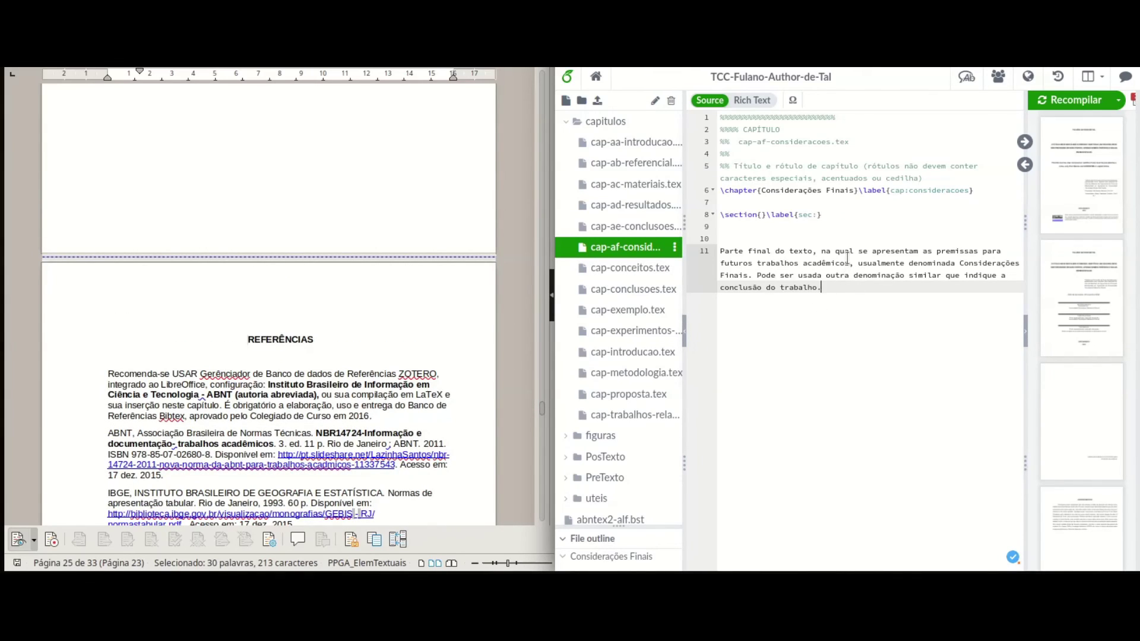
Comment out the empty \section command in cap-af-consideracoes.tex
click(723, 215)
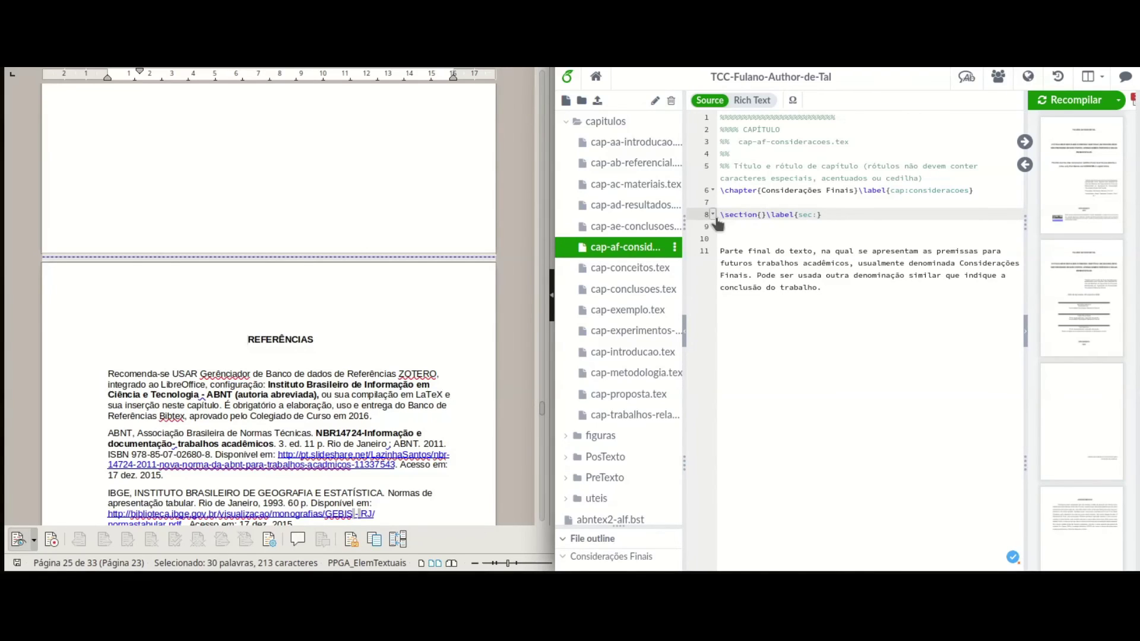
text(%)
click(747, 227)
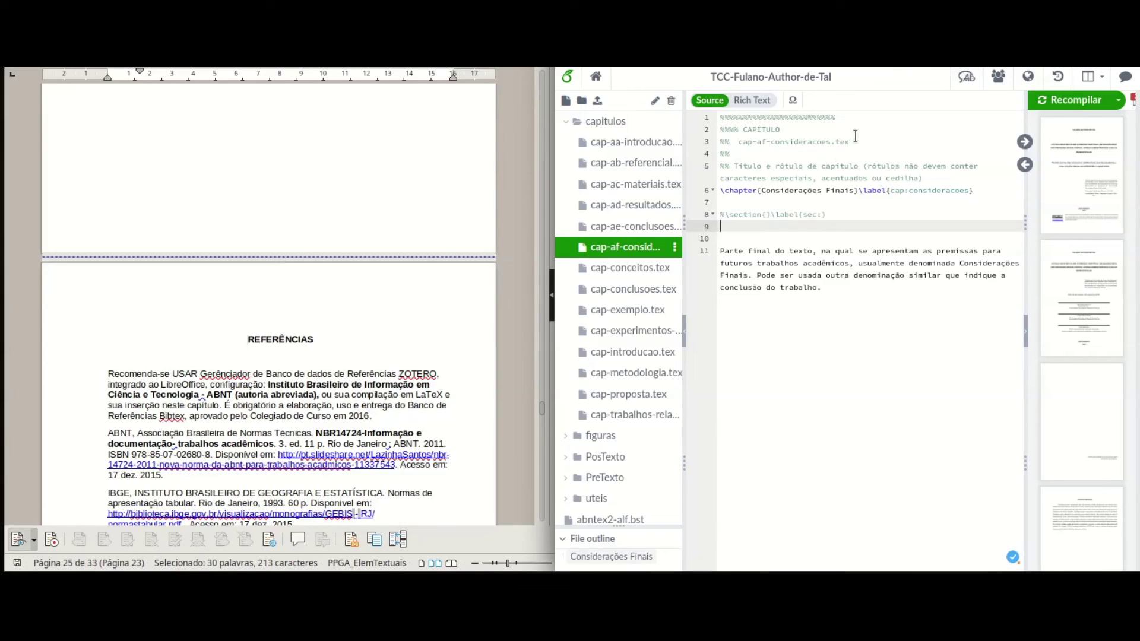
Recompile the project and download the resulting PDF
click(1068, 99)
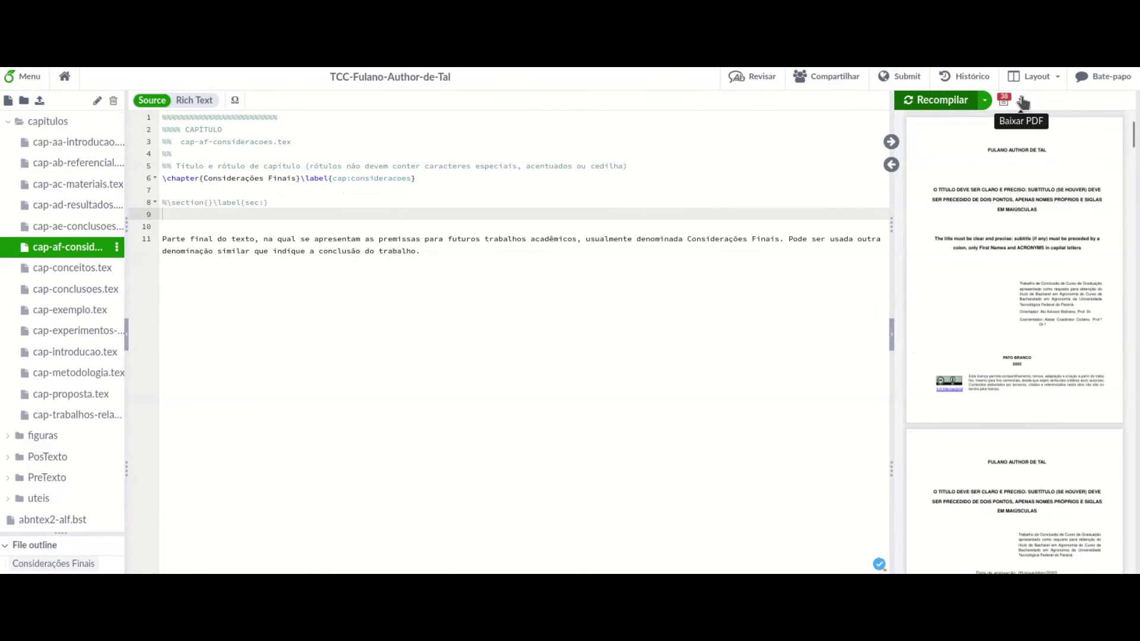
click(1021, 99)
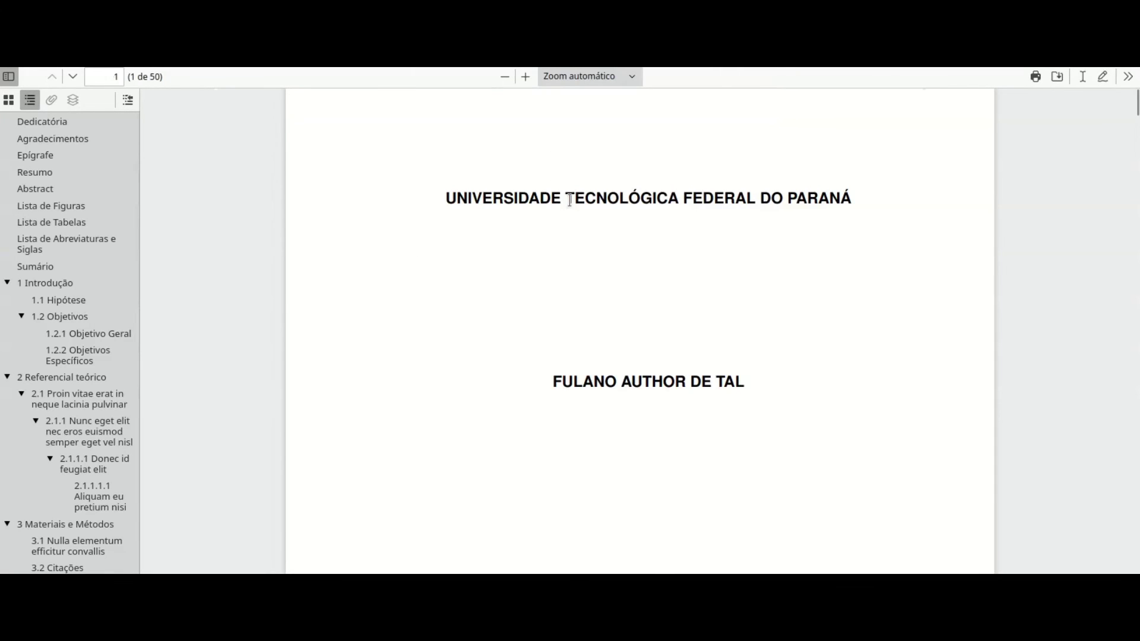
Review the front matter of the compiled PDF, from the cover page through the abstract and list of figures to the table of contents
scroll(572, 318, down, 8)
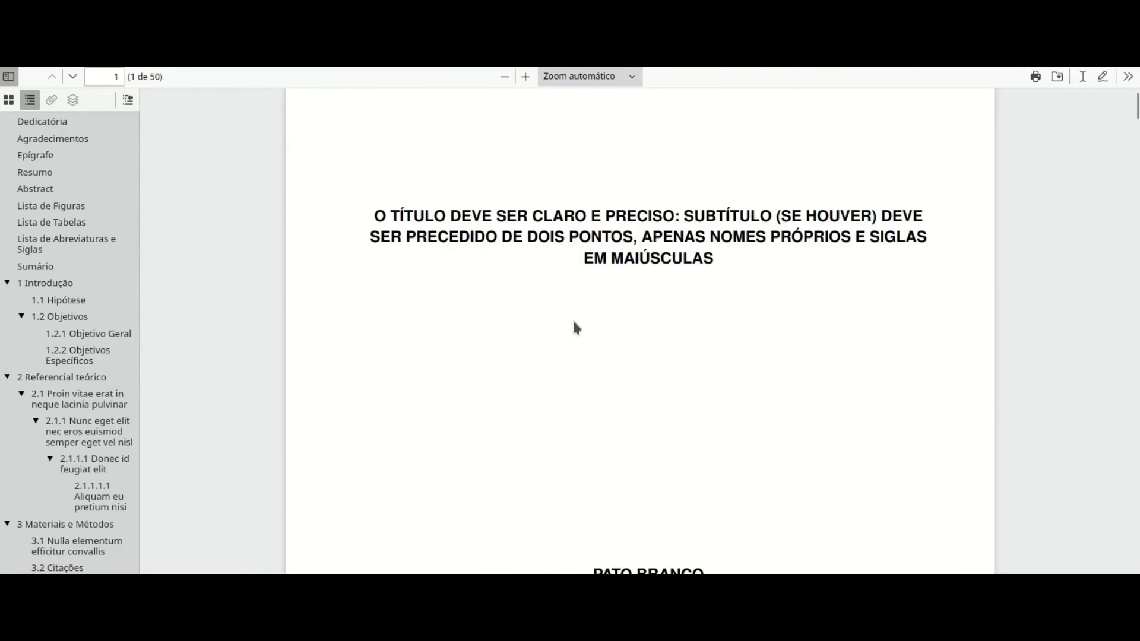
scroll(572, 318, up, 3)
scroll(572, 321, down, 15)
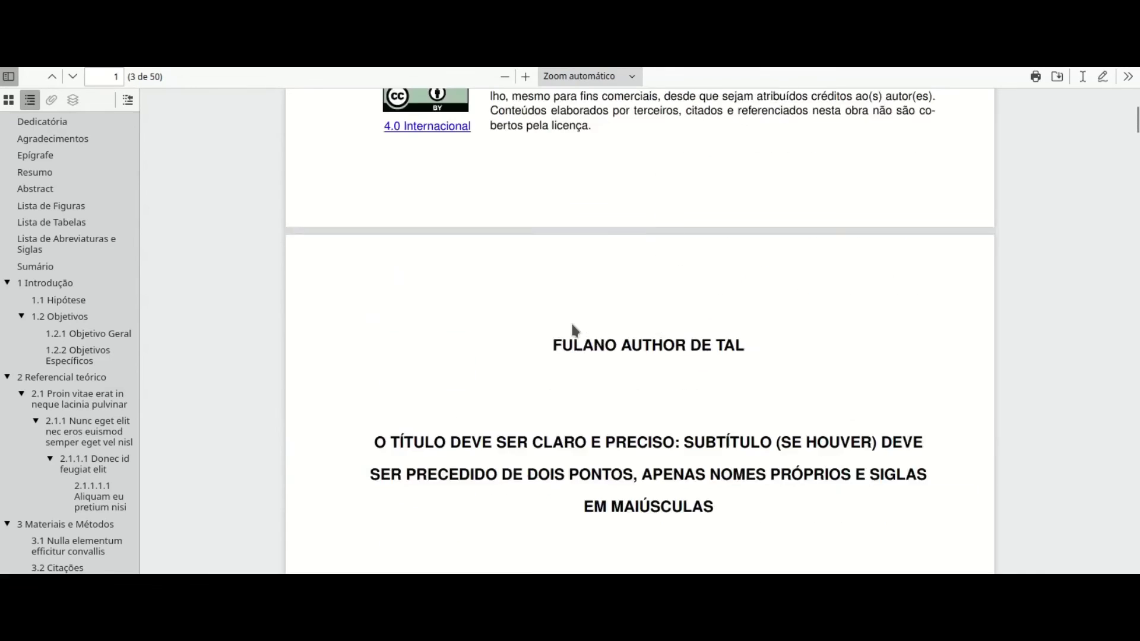
scroll(574, 330, down, 20)
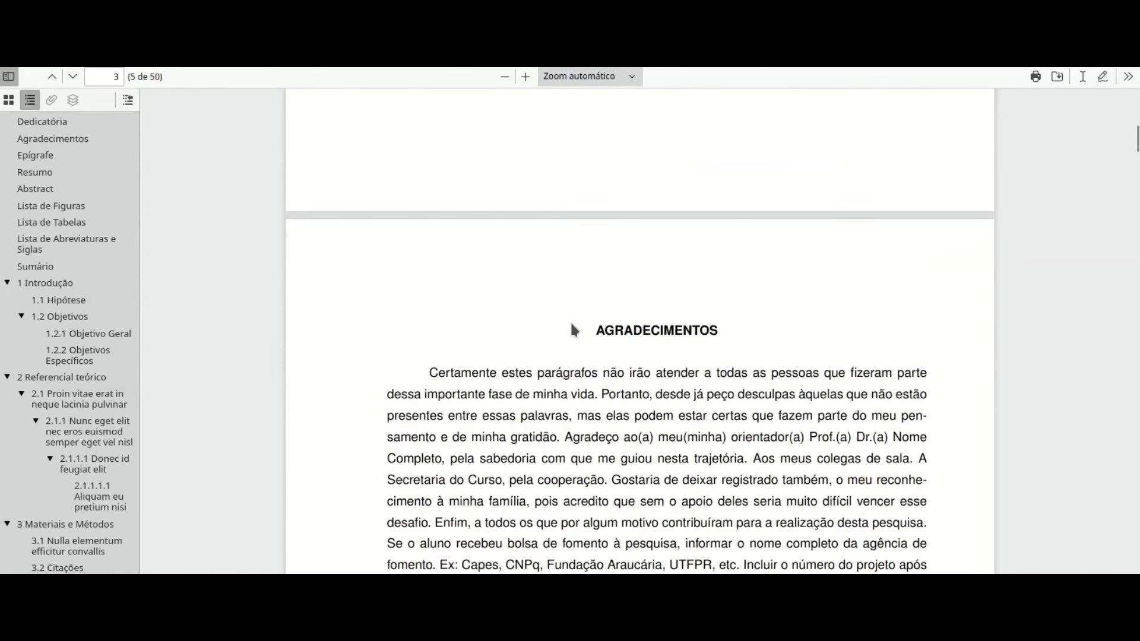
scroll(571, 326, down, 1)
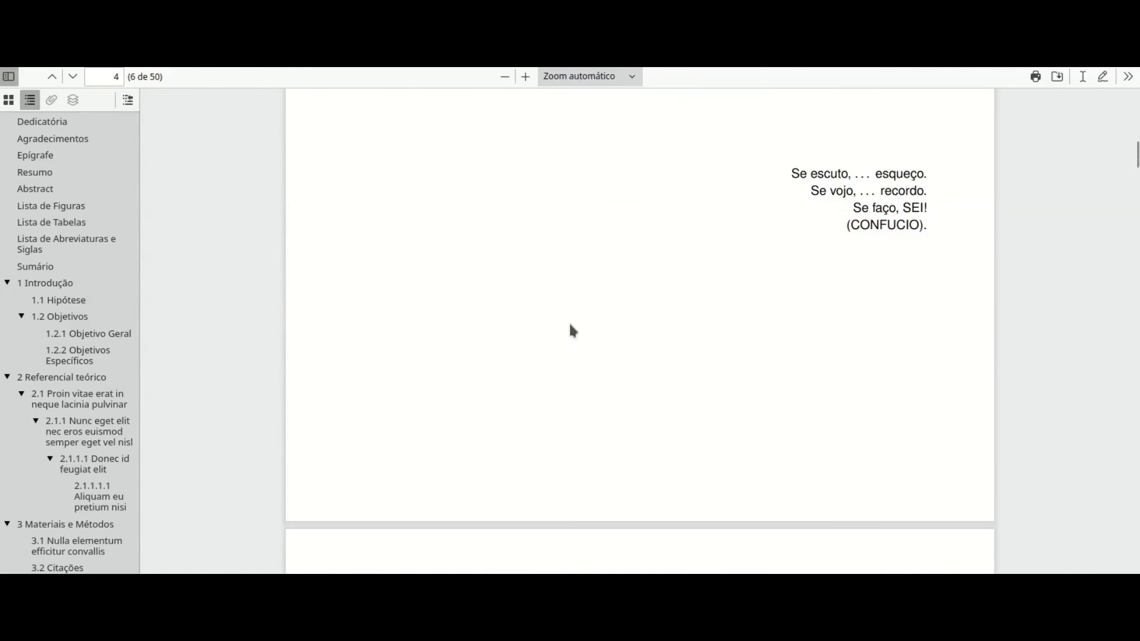
scroll(570, 327, down, 3)
scroll(570, 330, down, 10)
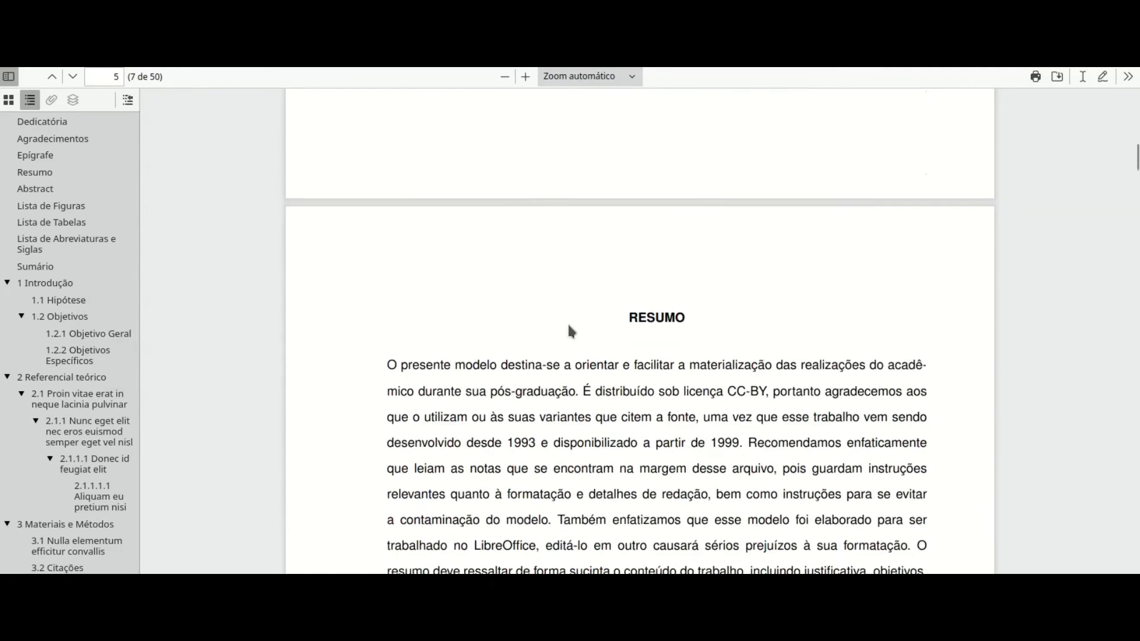
scroll(568, 325, down, 3)
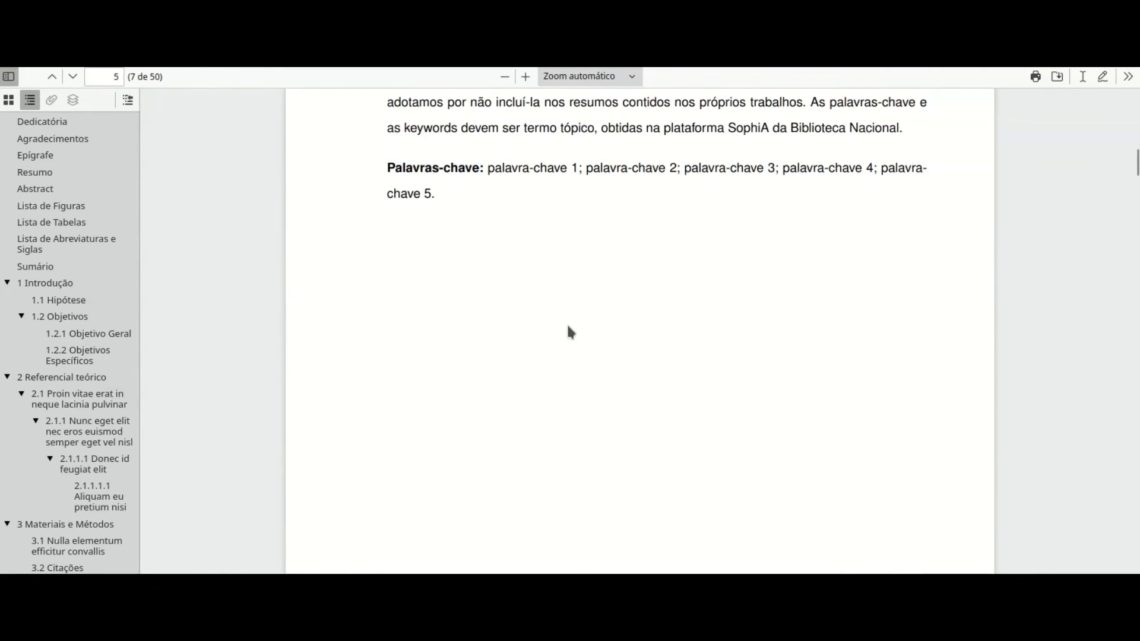
scroll(567, 327, down, 5)
scroll(565, 324, down, 10)
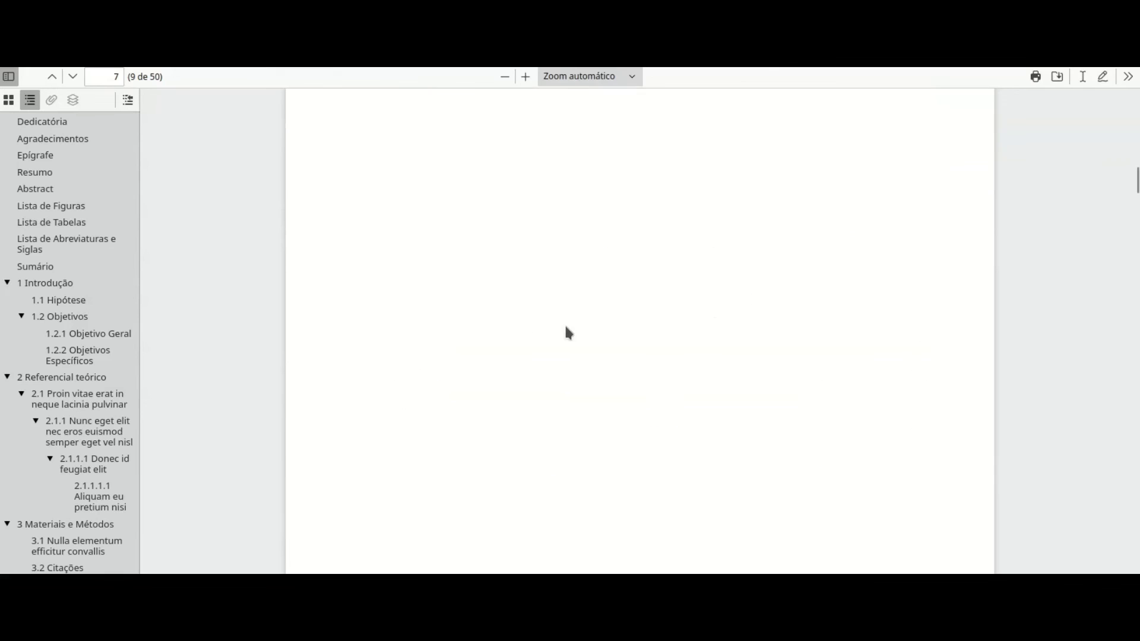
scroll(582, 324, down, 15)
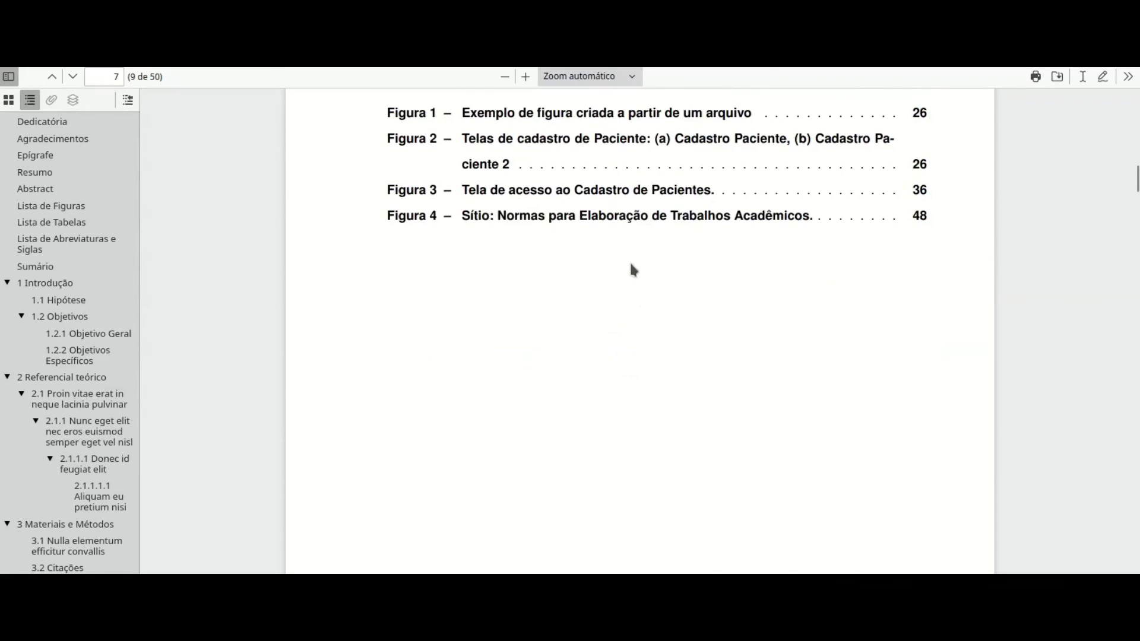
scroll(566, 325, down, 5)
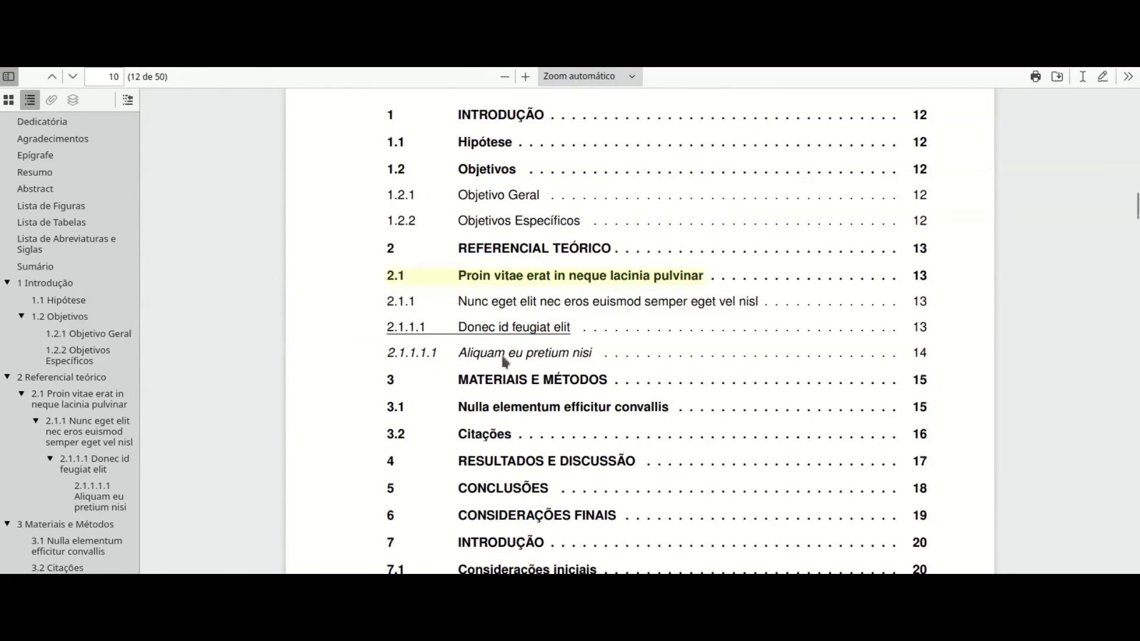
scroll(498, 381, down, 5)
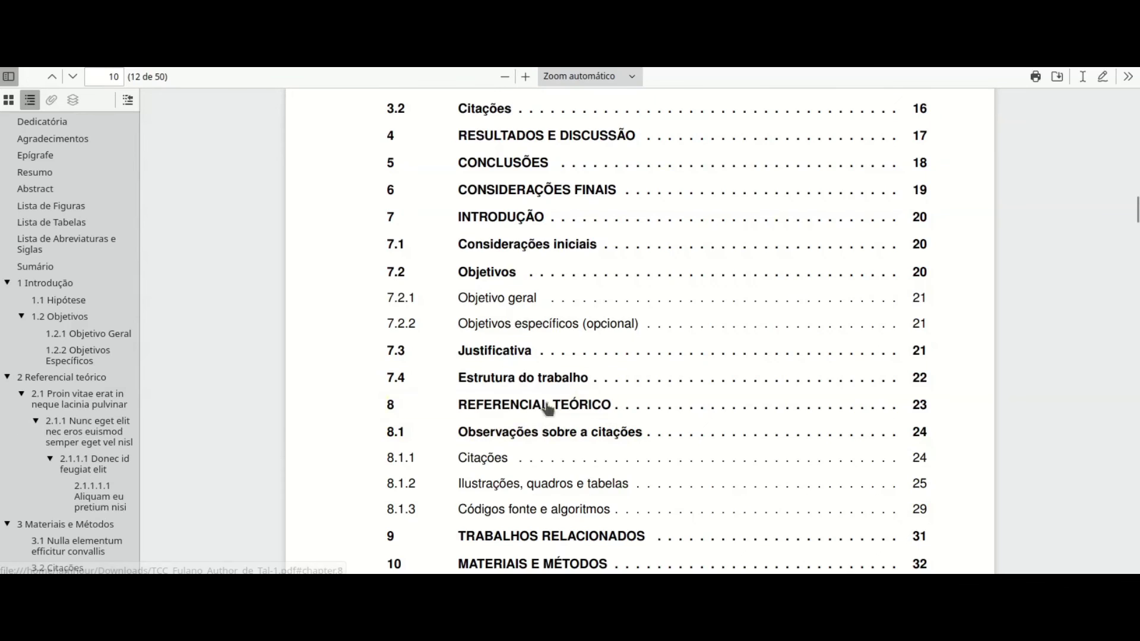
scroll(541, 406, down, 4)
Examine the headings, numbering and body text transferred into the Introdução, Referencial Teórico and Materiais e Métodos chapters of the PDF
scroll(541, 394, down, 20)
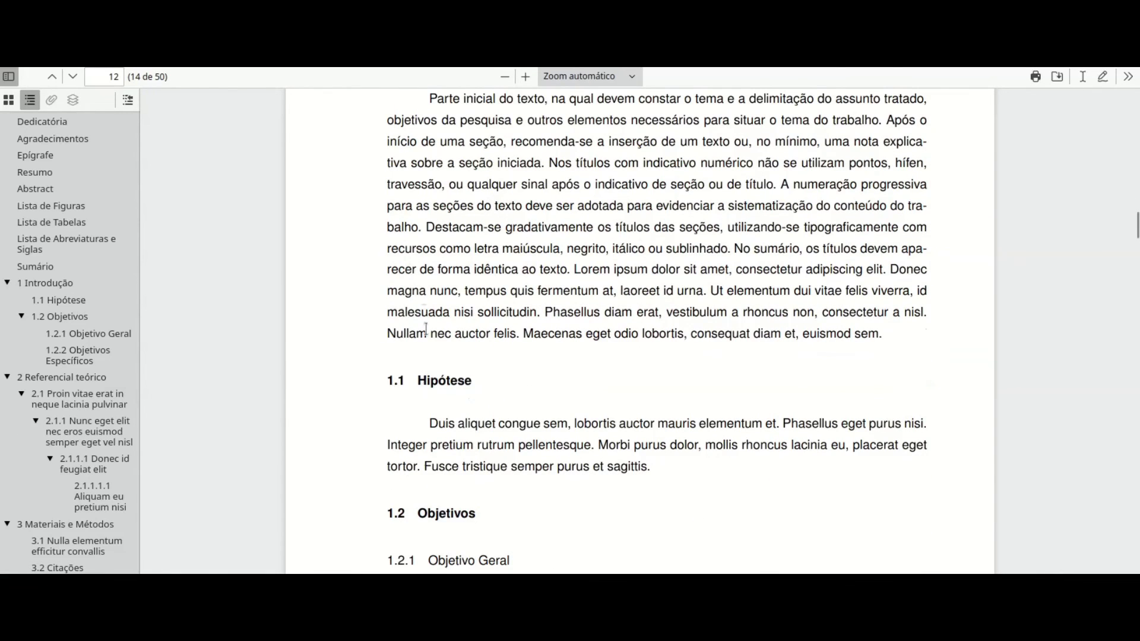
scroll(474, 430, down, 4)
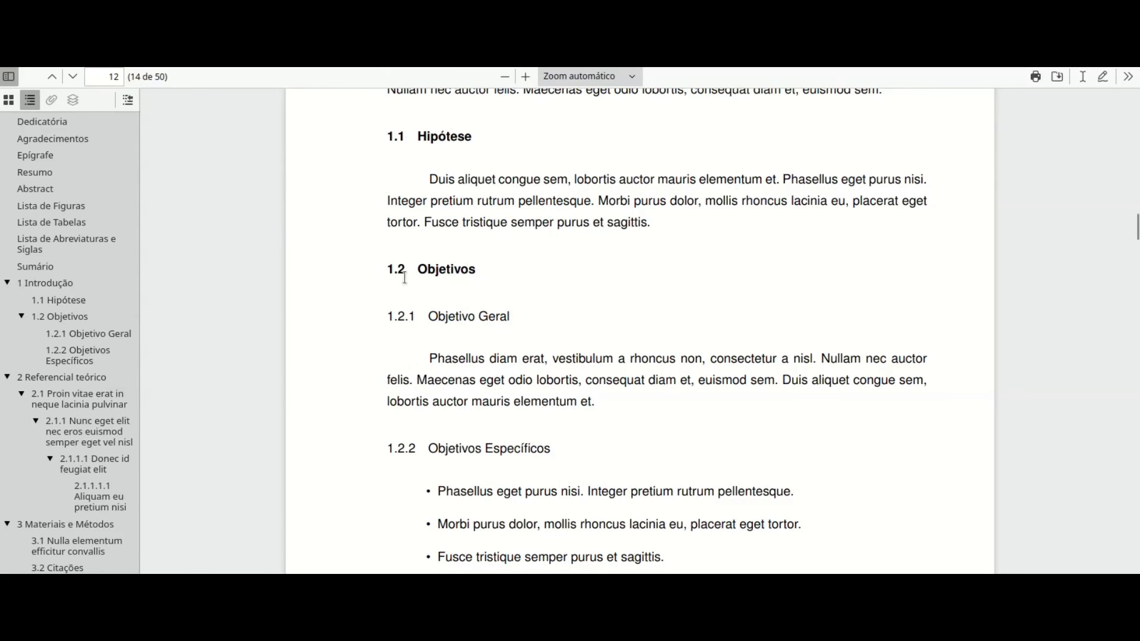
scroll(460, 451, down, 1)
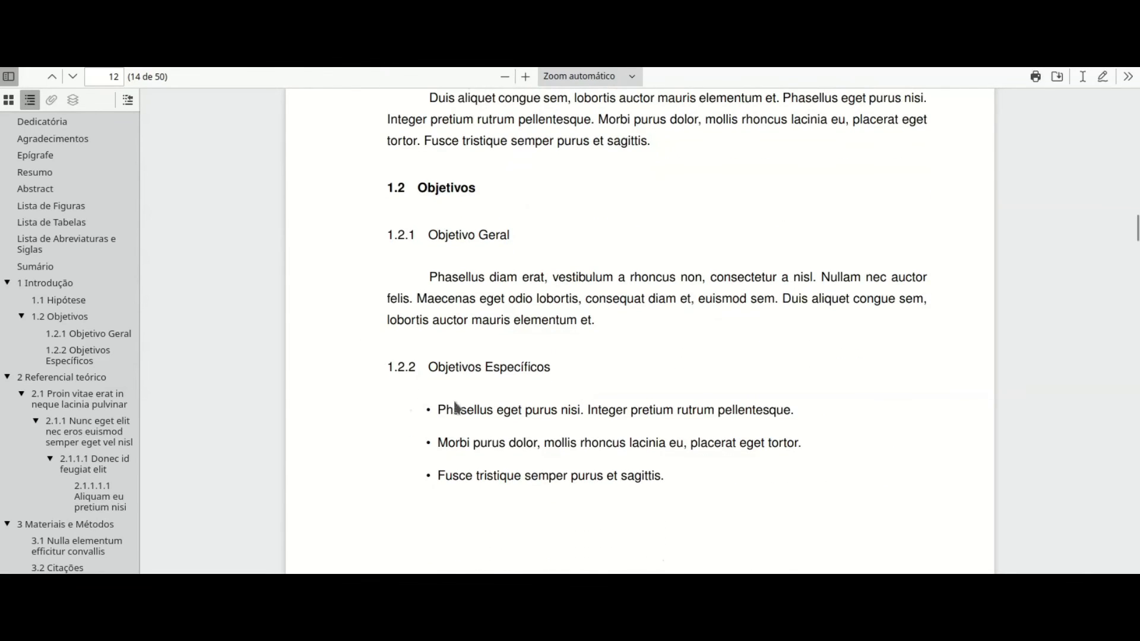
scroll(519, 410, down, 5)
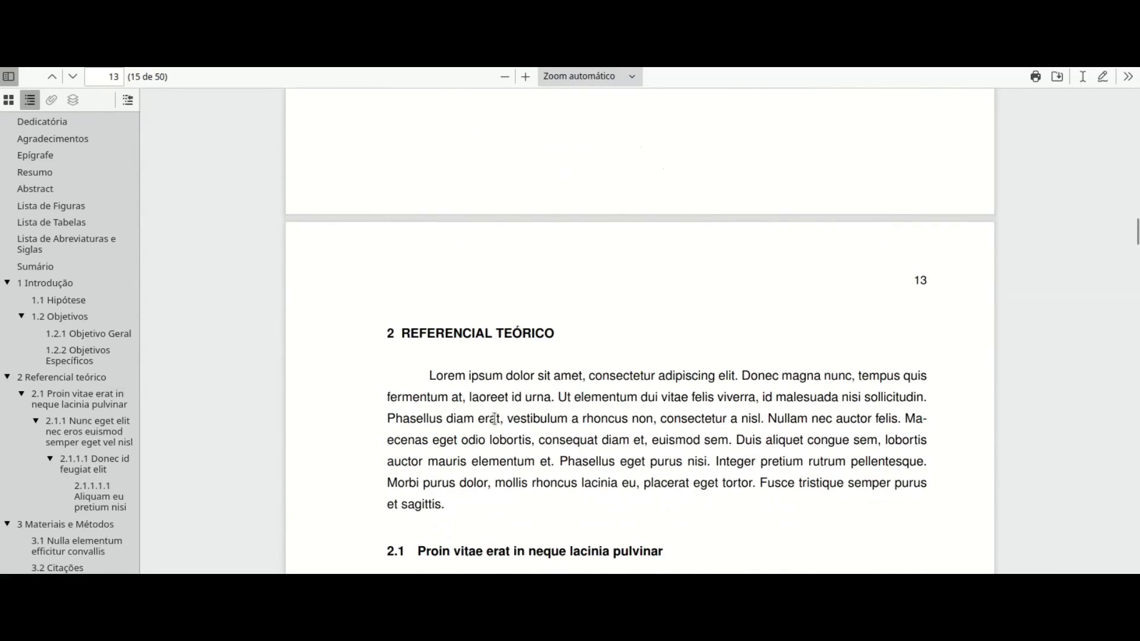
scroll(493, 418, down, 8)
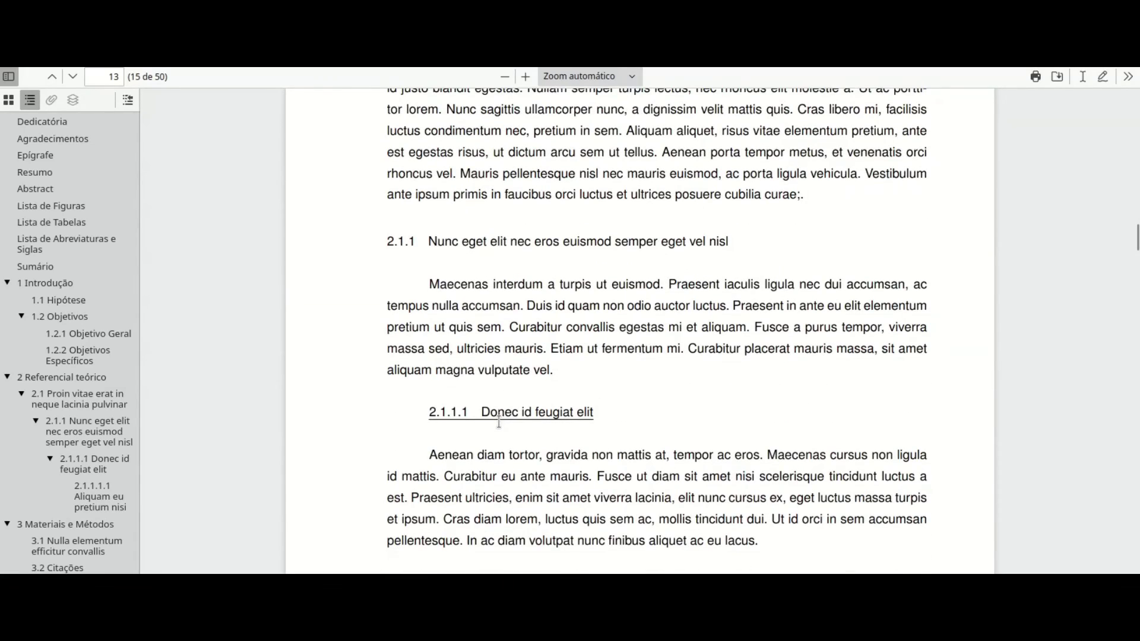
scroll(499, 422, down, 5)
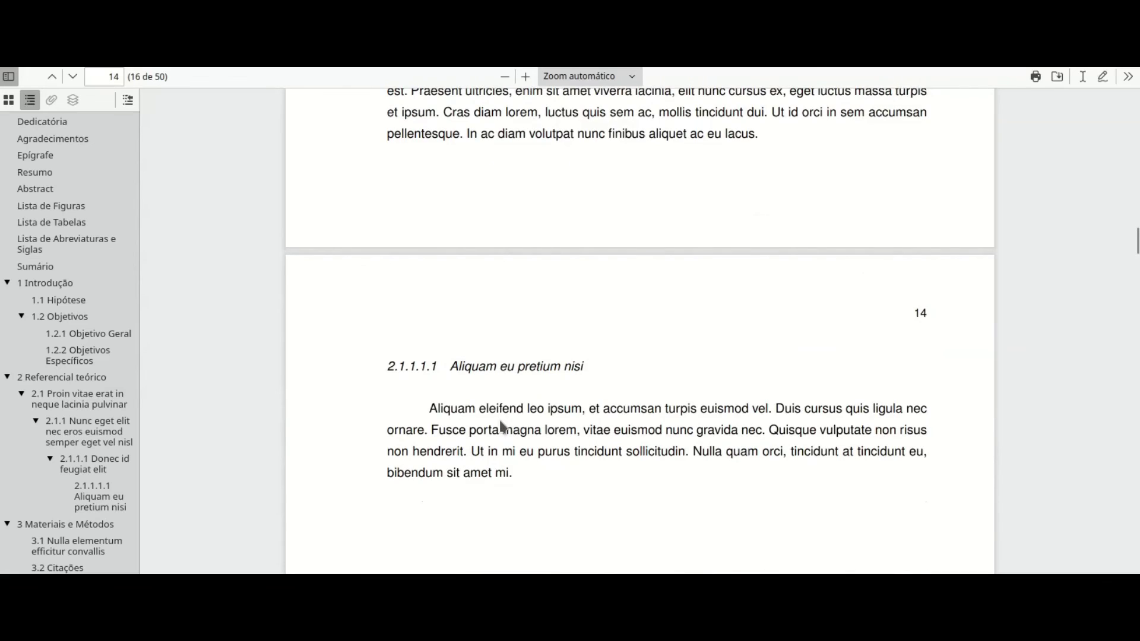
scroll(501, 425, down, 3)
scroll(474, 451, down, 5)
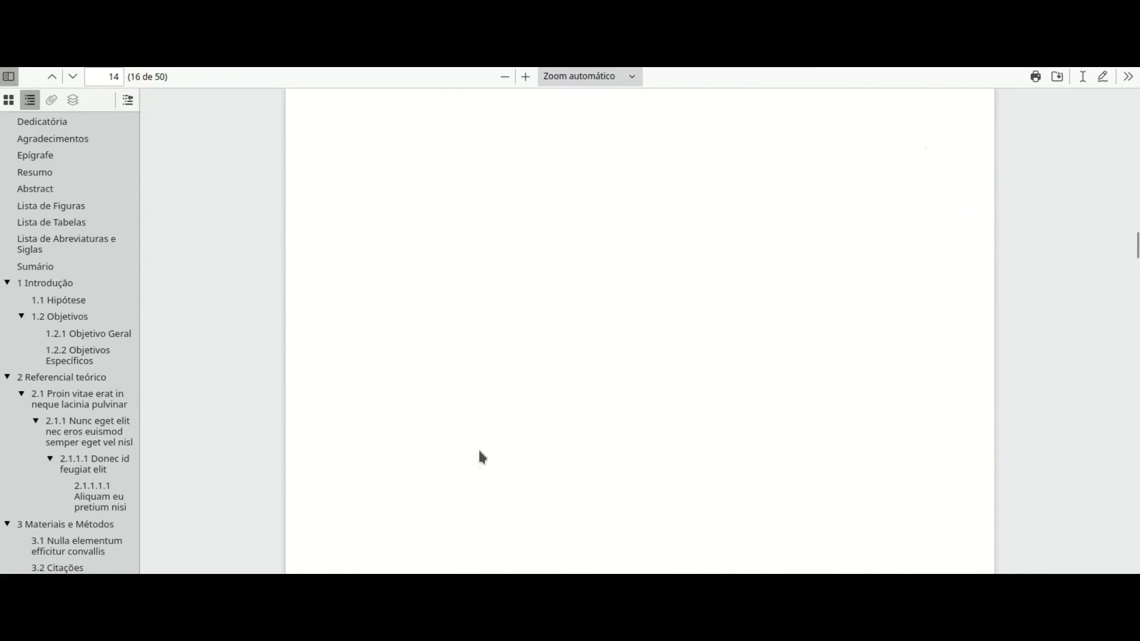
scroll(480, 452, down, 5)
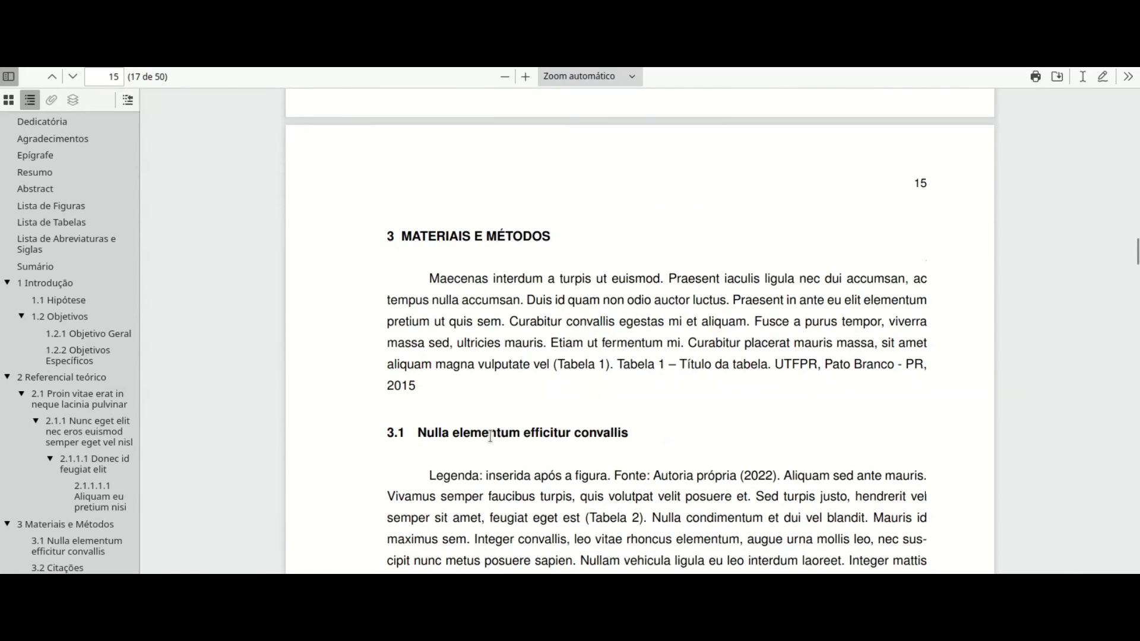
scroll(510, 404, down, 3)
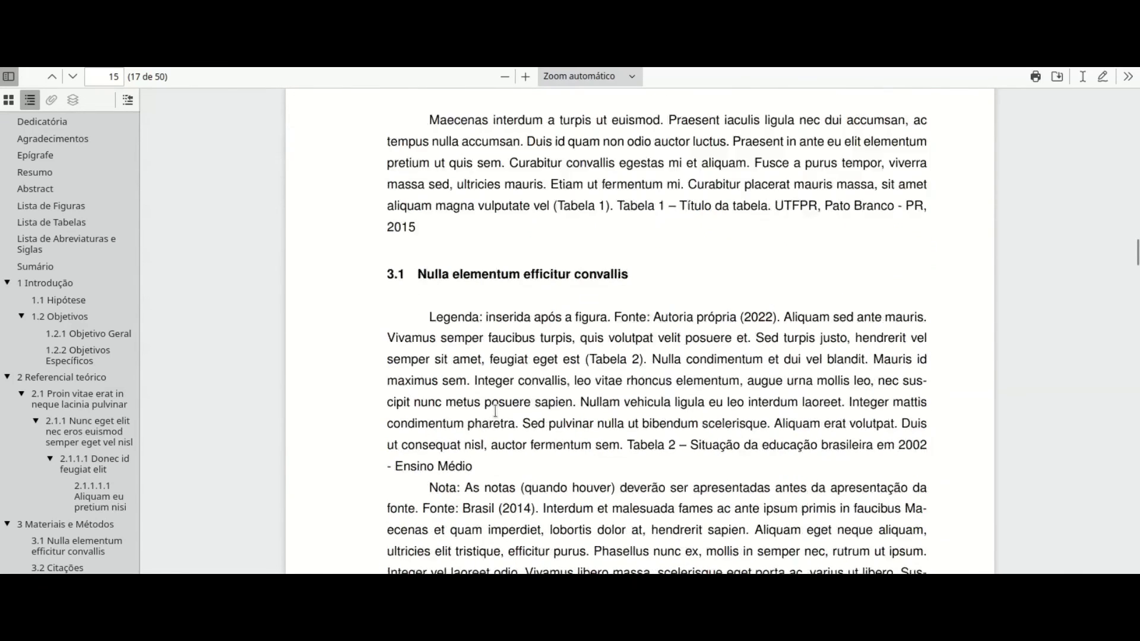